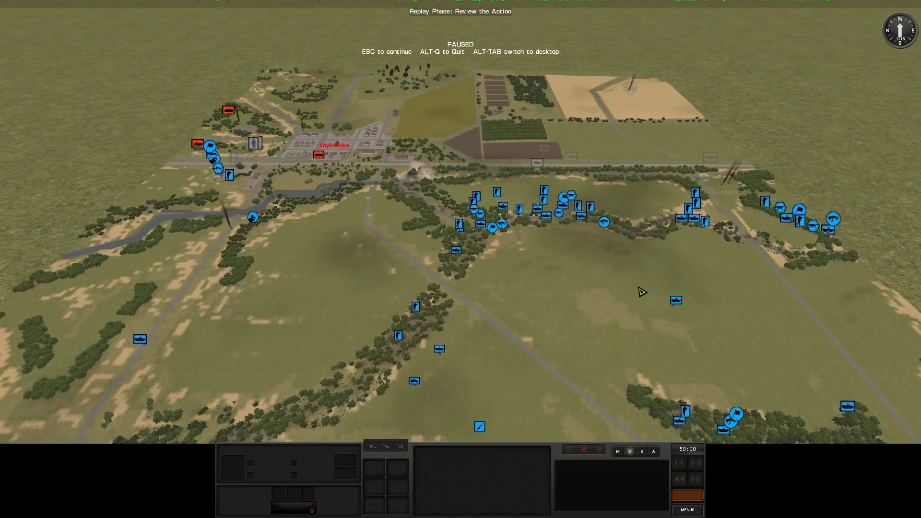
pyautogui.scroll(2, 623, 258)
# Step: Zoom in on the smoke cloud and wooded stream, briefly selecting a field team
pyautogui.press('z')
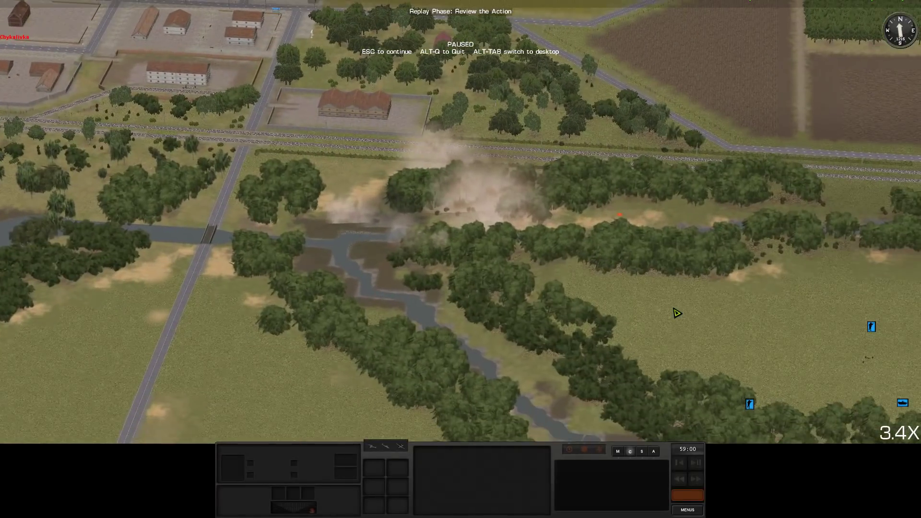
pyautogui.press('z')
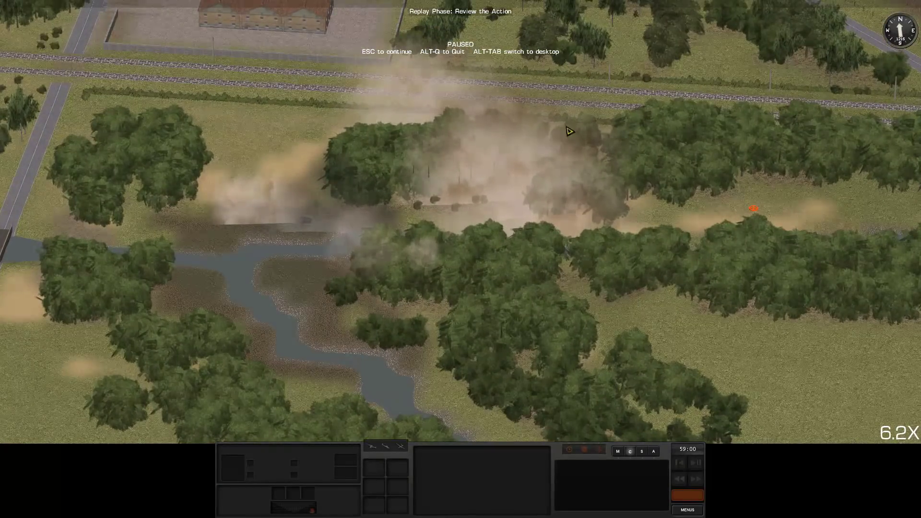
pyautogui.hotkey('shift', 'z')
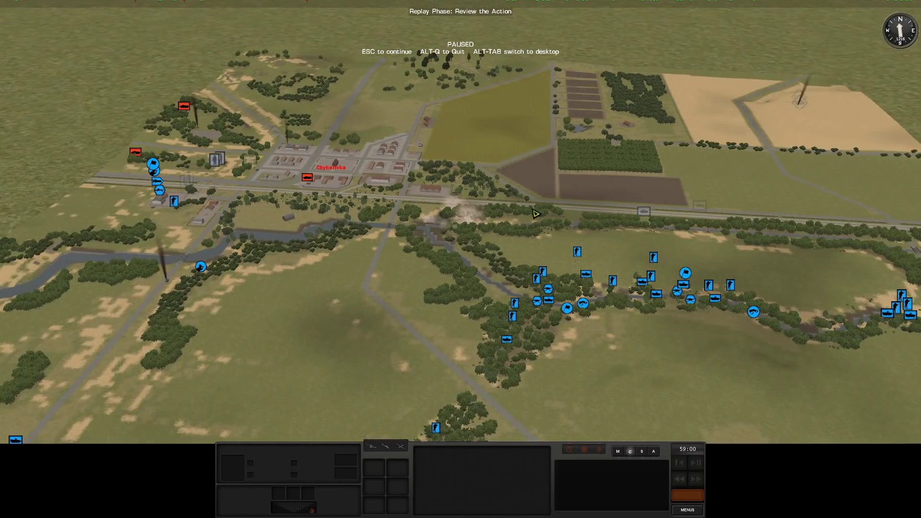
pyautogui.press('z')
pyautogui.press('z')
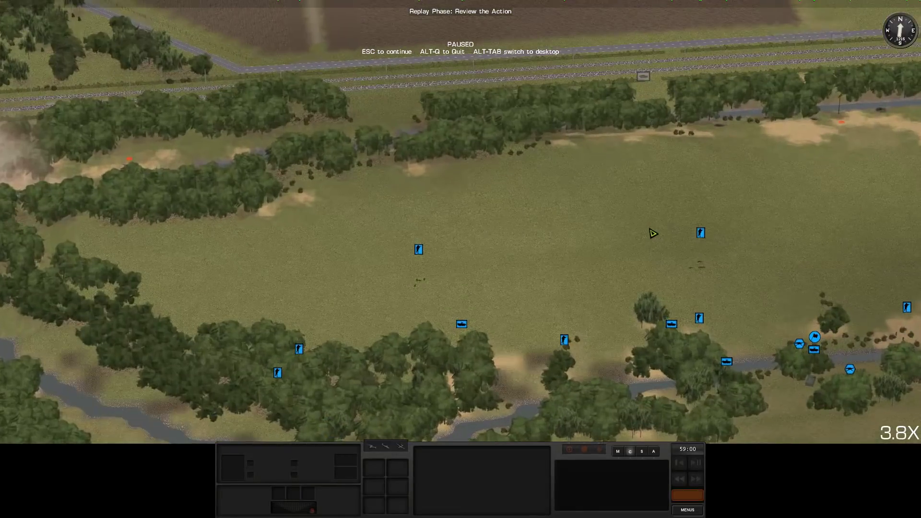
pyautogui.click(695, 234)
pyautogui.click(580, 207)
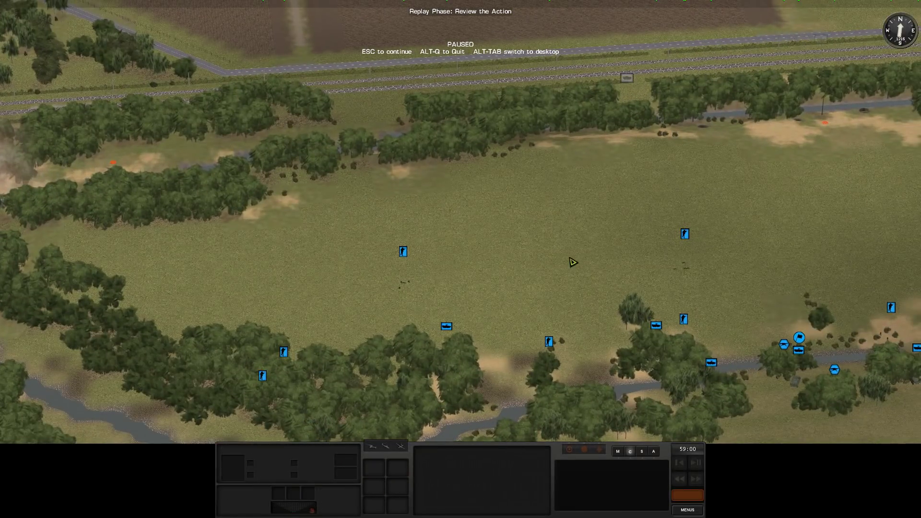
pyautogui.hotkey('shift', 'z')
pyautogui.hotkey('shift', 'z')
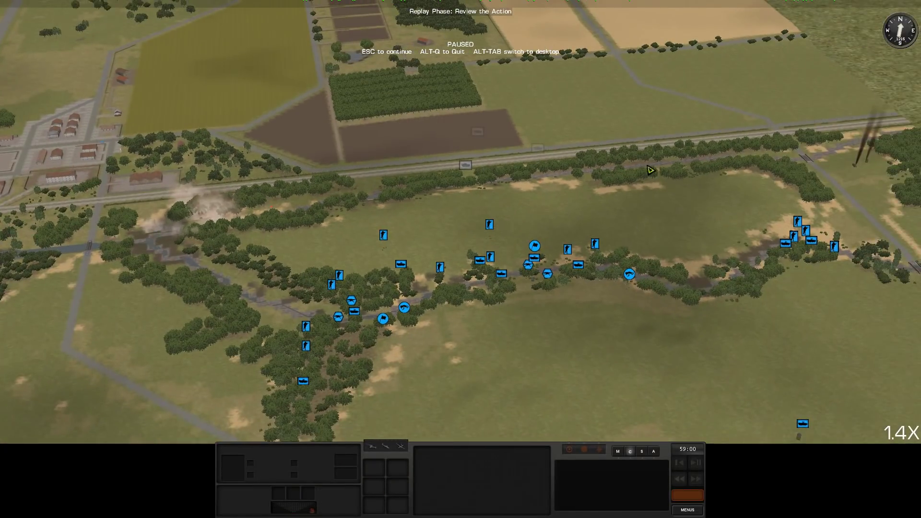
pyautogui.scroll(-3, 648, 173)
pyautogui.hotkey('shift', 'z')
pyautogui.scroll(2, 556, 255)
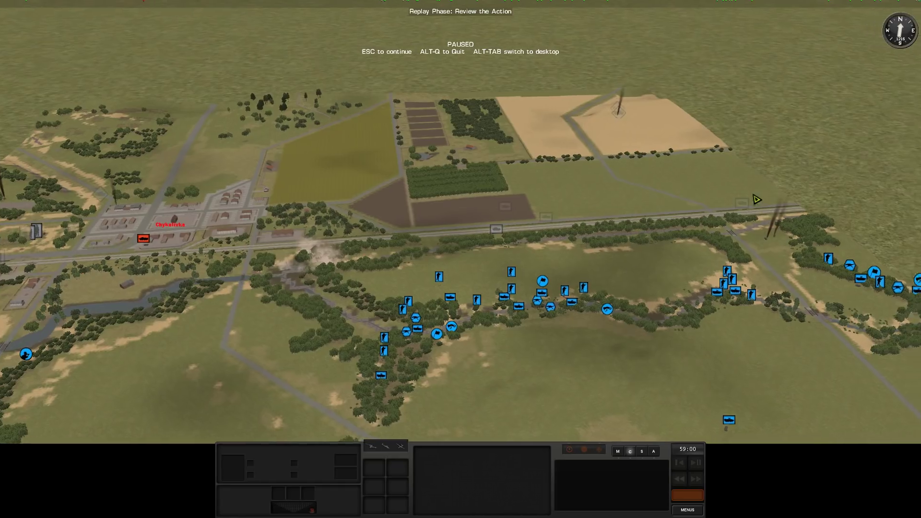
pyautogui.scroll(2, 695, 199)
pyautogui.scroll(2, 720, 196)
pyautogui.scroll(3, 737, 195)
pyautogui.scroll(1, 736, 195)
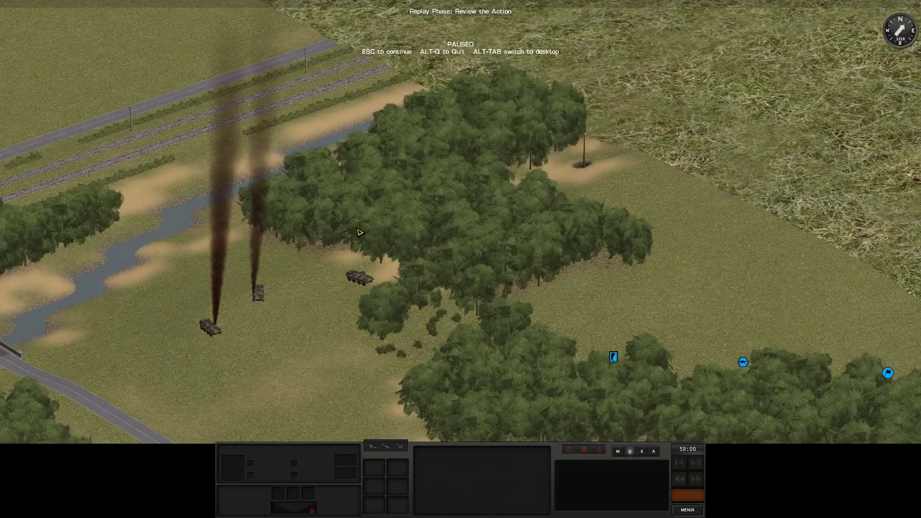
pyautogui.scroll(-2, 546, 180)
pyautogui.scroll(-3, 591, 195)
# Step: Turn the view and resume the replay until it finishes at 58:00
pyautogui.press('a')
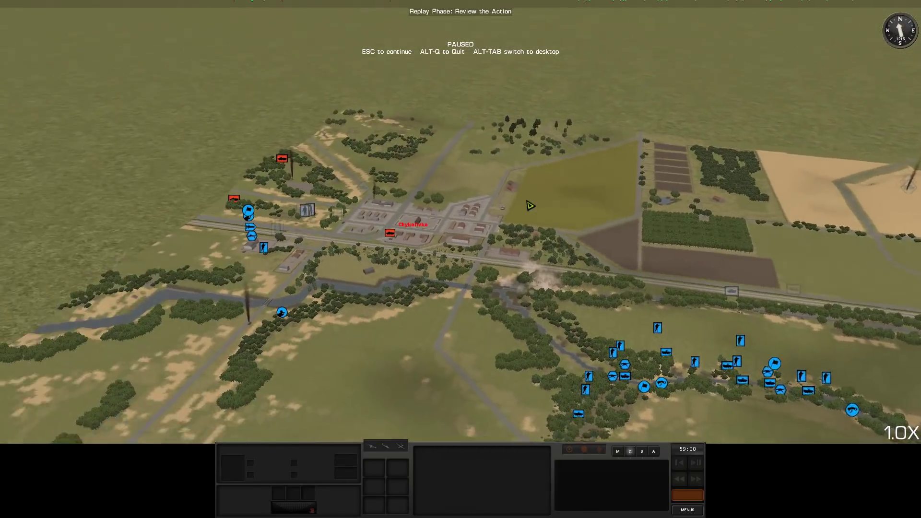
pyautogui.scroll(3, 464, 205)
pyautogui.scroll(2, 464, 205)
pyautogui.scroll(2, 489, 230)
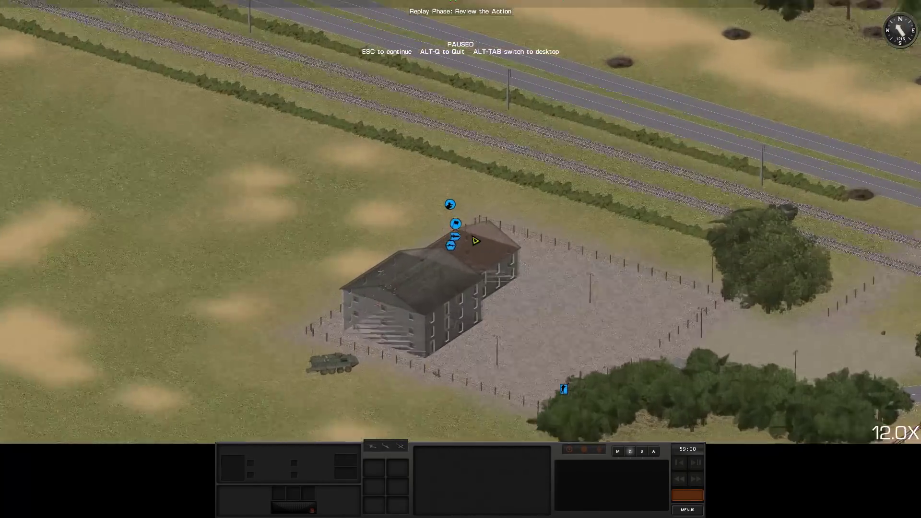
pyautogui.scroll(2, 529, 265)
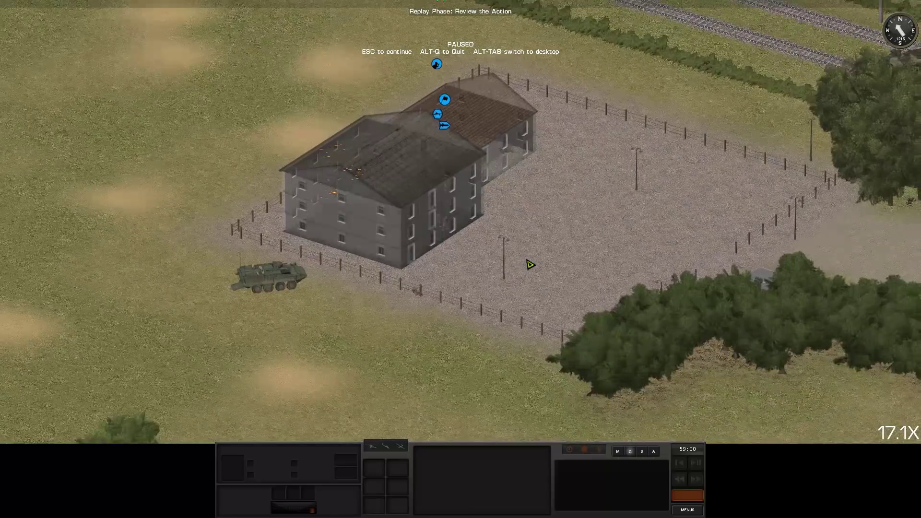
pyautogui.scroll(-1, 537, 245)
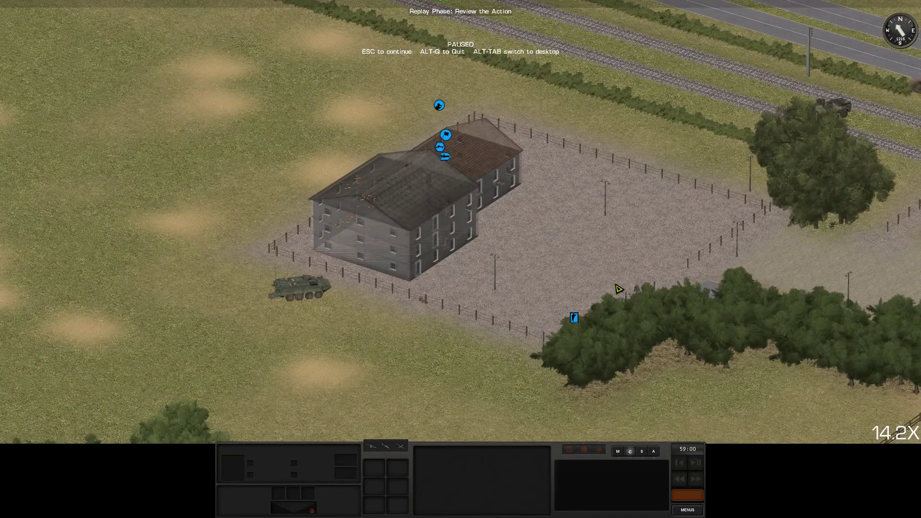
pyautogui.scroll(-2, 576, 317)
pyautogui.scroll(-3, 569, 306)
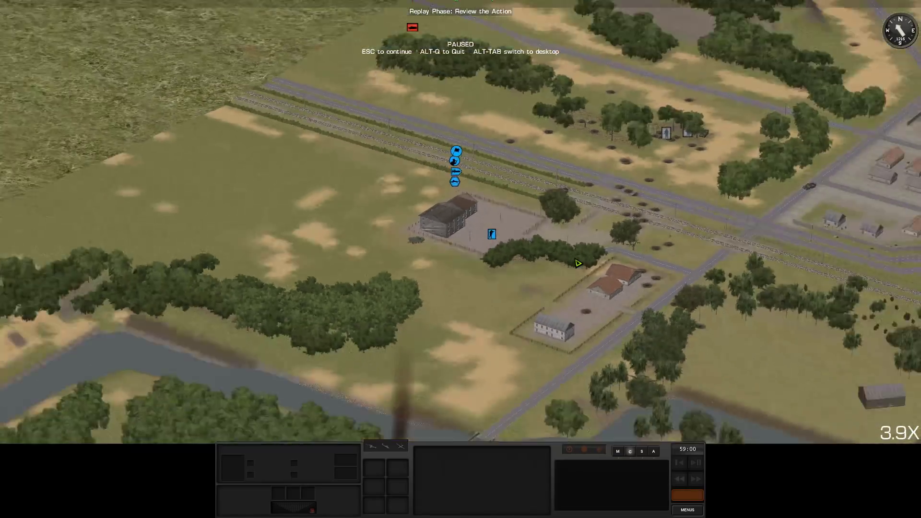
pyautogui.scroll(-2, 551, 282)
pyautogui.scroll(2, 551, 282)
pyautogui.scroll(2, 561, 288)
pyautogui.scroll(1, 577, 295)
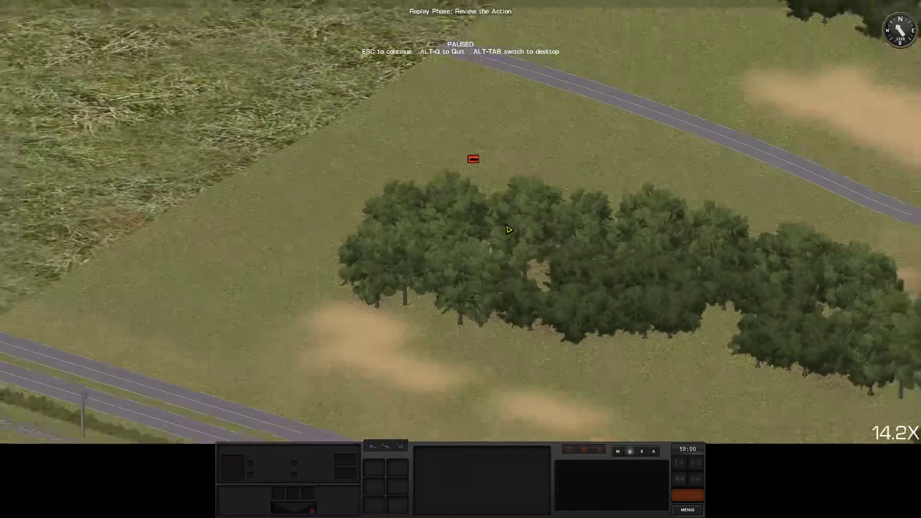
pyautogui.scroll(-2, 599, 310)
pyautogui.scroll(-2, 599, 311)
pyautogui.scroll(-1, 504, 259)
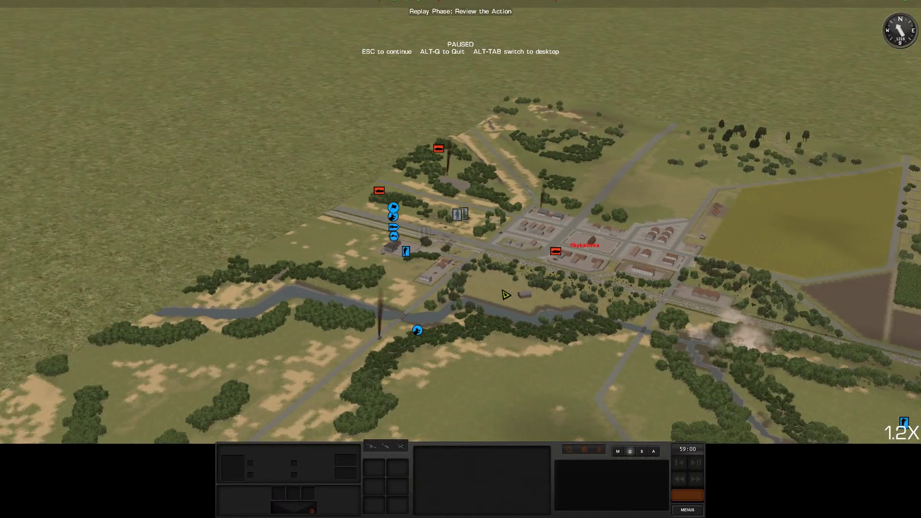
pyautogui.scroll(3, 496, 285)
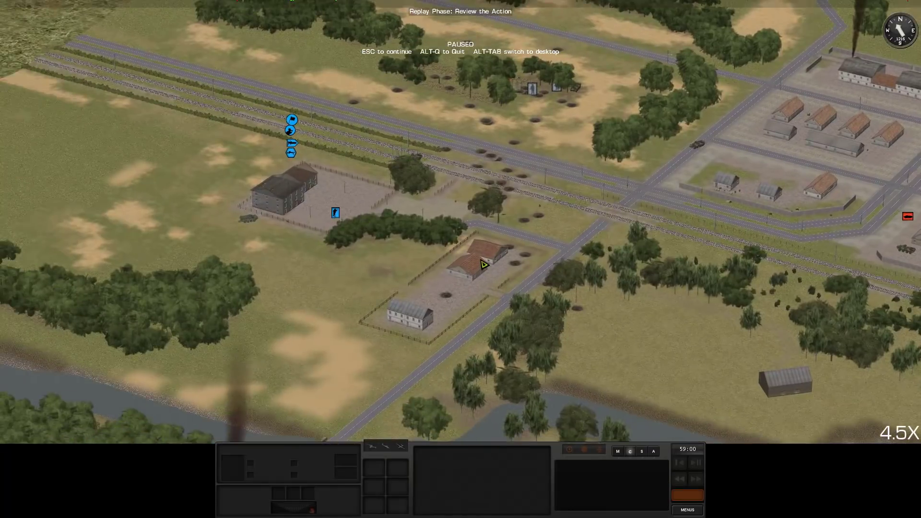
pyautogui.scroll(-2, 486, 266)
pyautogui.scroll(-1, 489, 267)
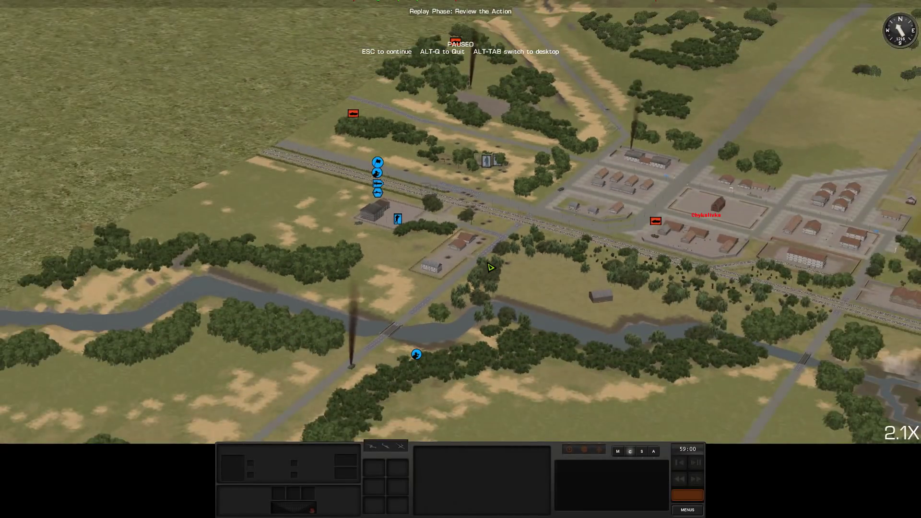
pyautogui.scroll(-2, 489, 268)
pyautogui.scroll(-1, 494, 270)
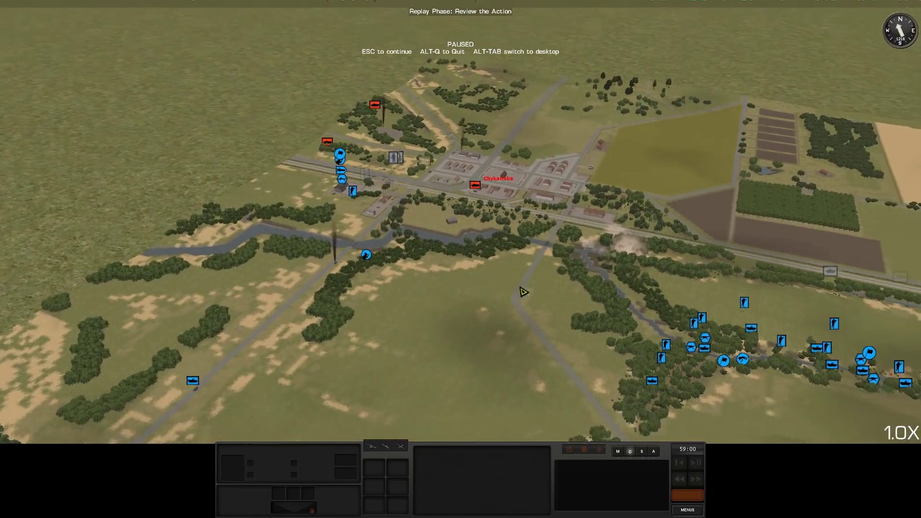
pyautogui.scroll(1, 524, 291)
pyautogui.scroll(1, 548, 302)
pyautogui.scroll(1, 576, 317)
pyautogui.scroll(-2, 611, 332)
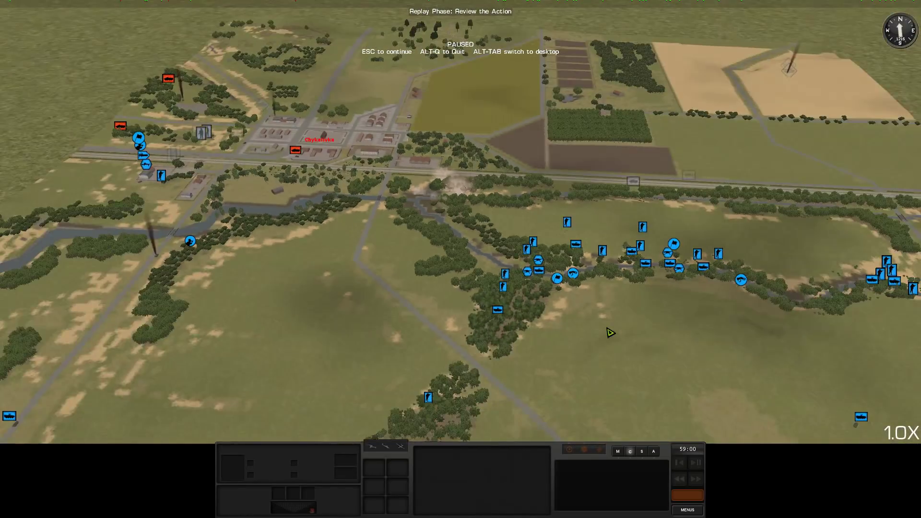
pyautogui.scroll(-1, 611, 333)
pyautogui.scroll(-1, 622, 344)
pyautogui.scroll(-1, 627, 350)
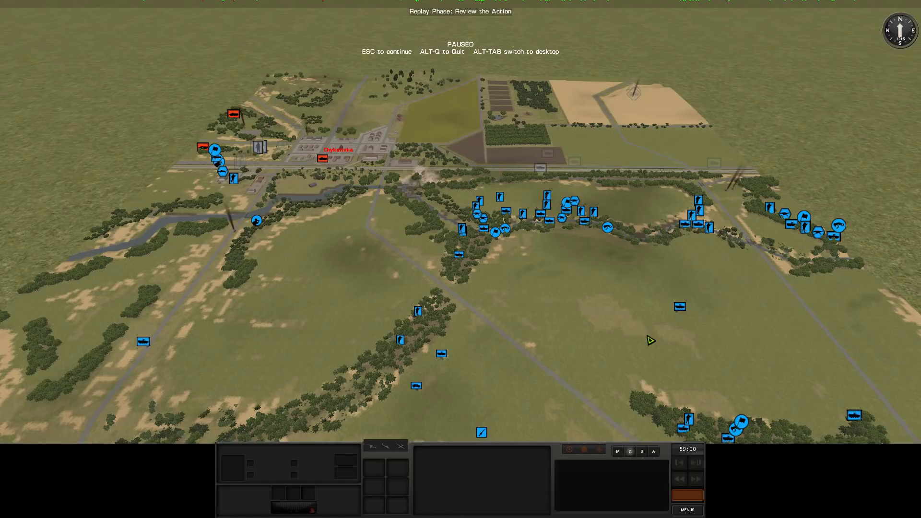
pyautogui.scroll(5, 648, 344)
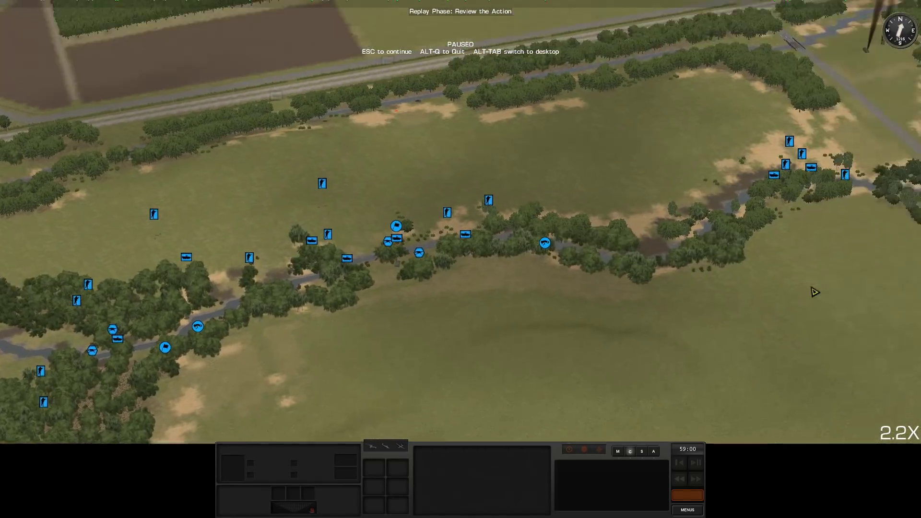
pyautogui.scroll(-6, 815, 292)
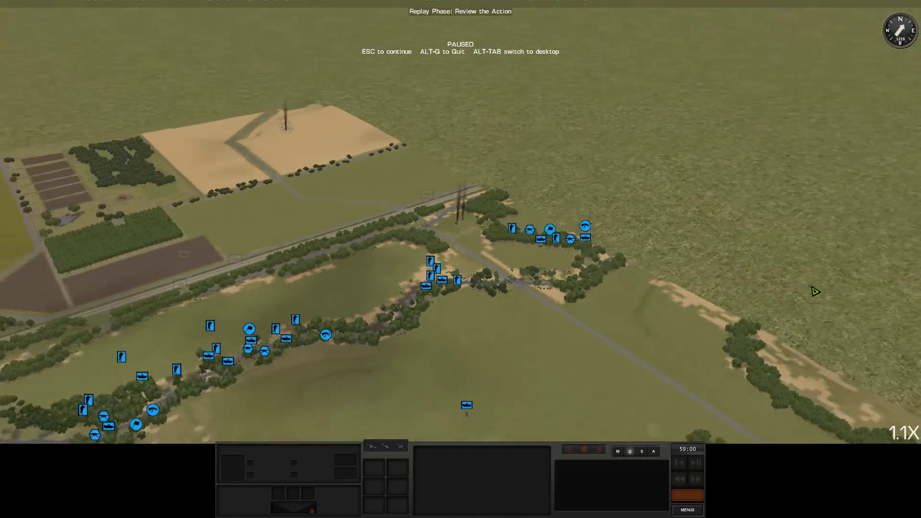
pyautogui.scroll(-3, 683, 322)
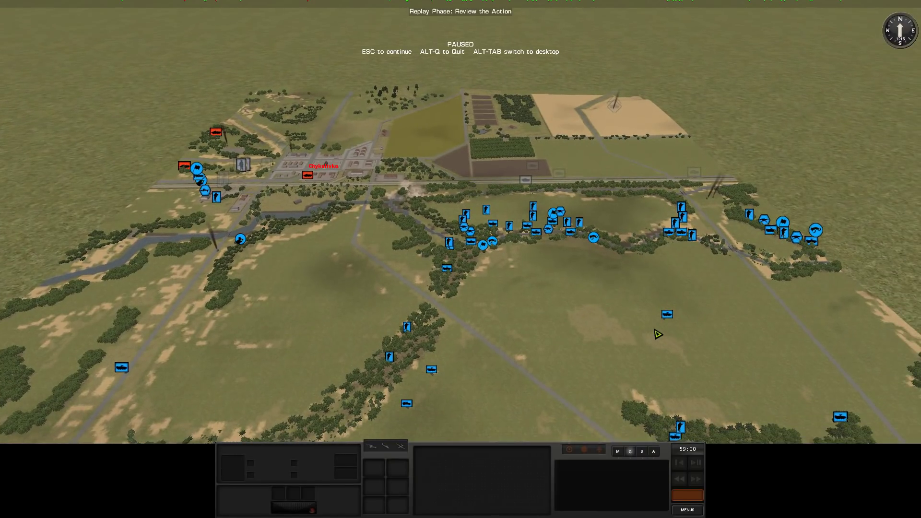
pyautogui.scroll(1, 657, 334)
pyautogui.scroll(1, 648, 343)
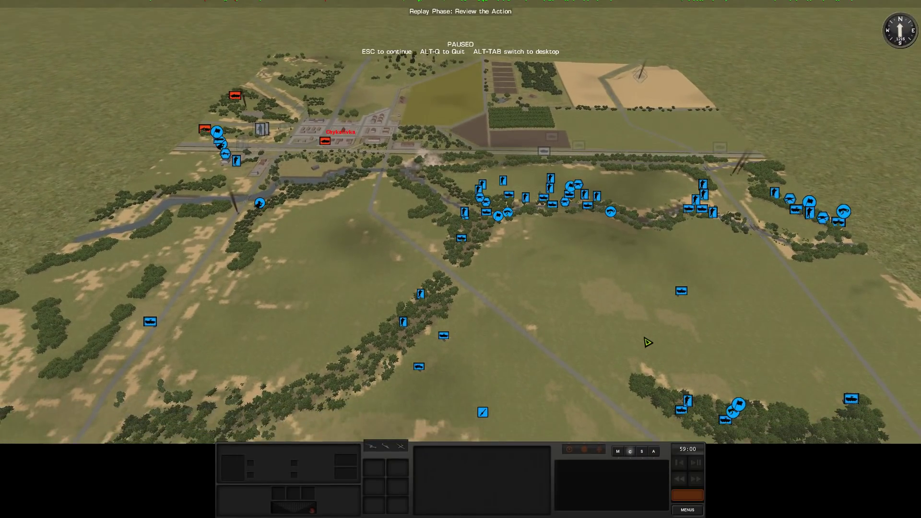
pyautogui.scroll(-1, 646, 344)
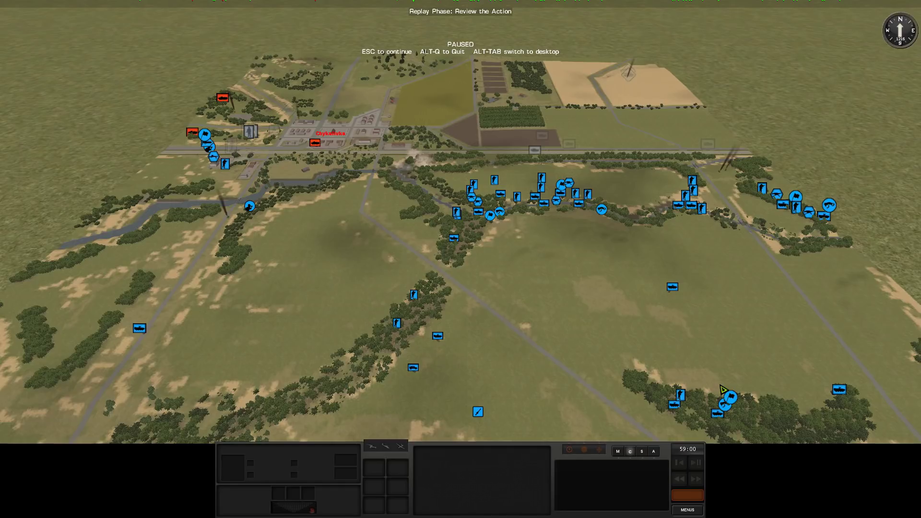
pyautogui.press('a')
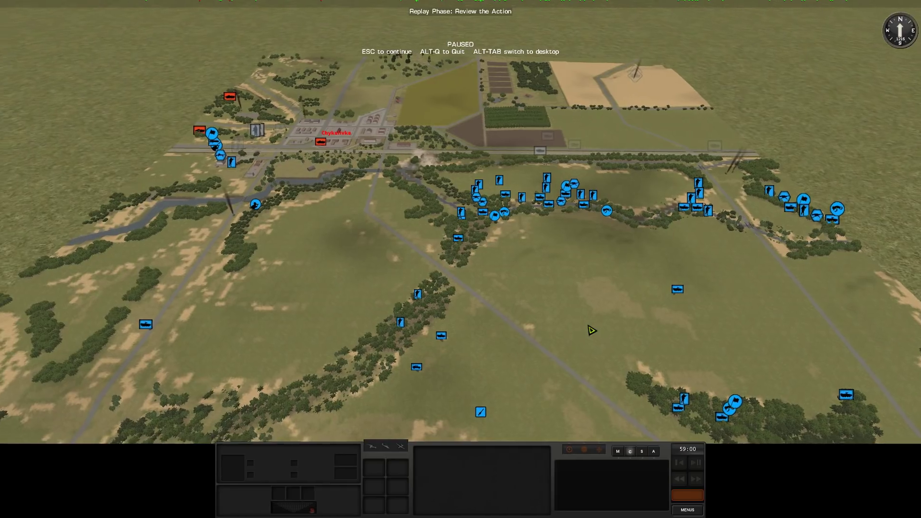
pyautogui.click(699, 464)
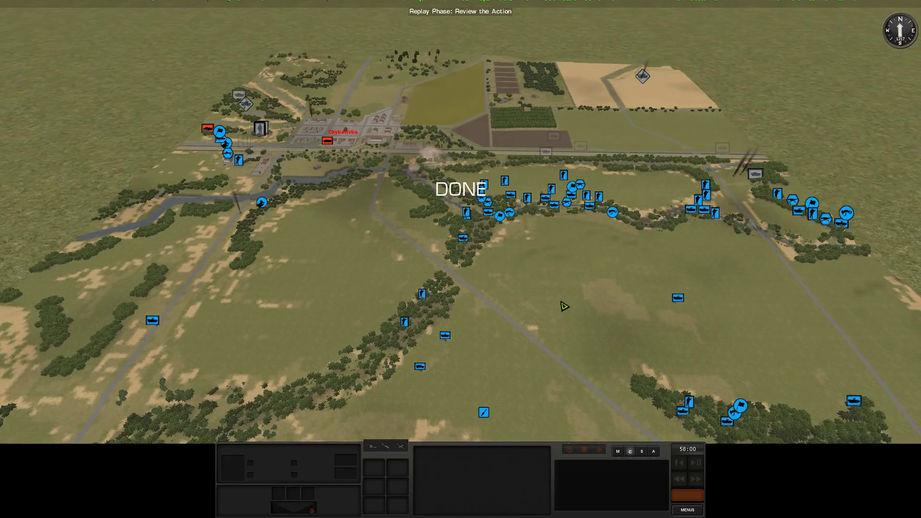
pyautogui.scroll(-2, 564, 307)
pyautogui.scroll(3, 586, 282)
pyautogui.scroll(2, 641, 280)
pyautogui.scroll(2, 695, 285)
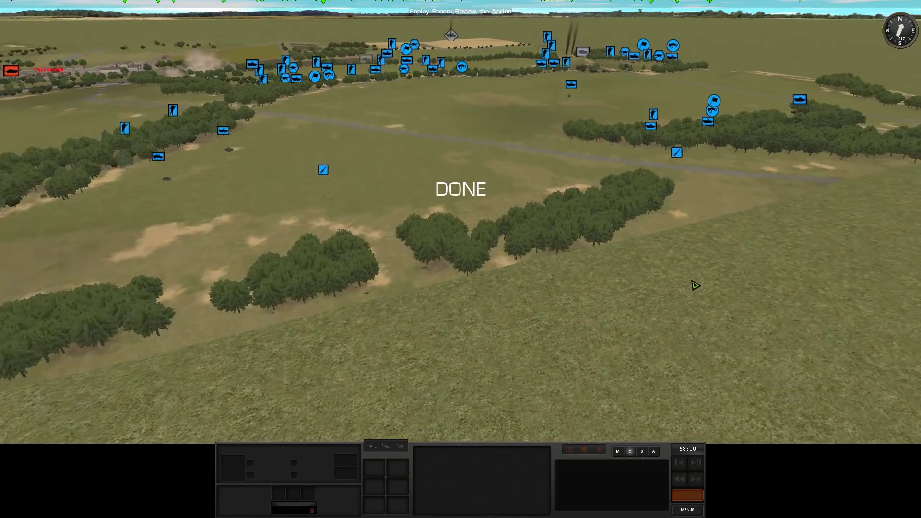
pyautogui.scroll(-3, 792, 284)
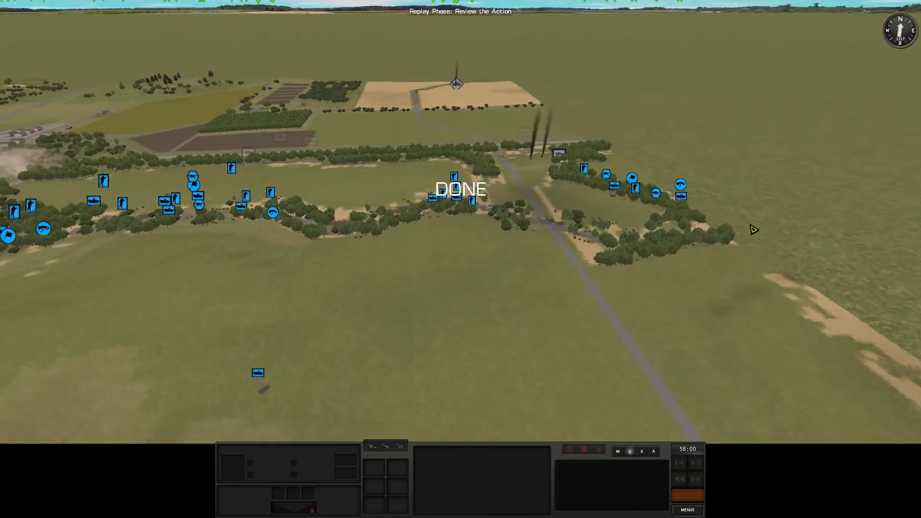
pyautogui.scroll(-3, 655, 238)
# Step: Fly the camera over the village toward the burning vehicle and smoke
pyautogui.press('q')
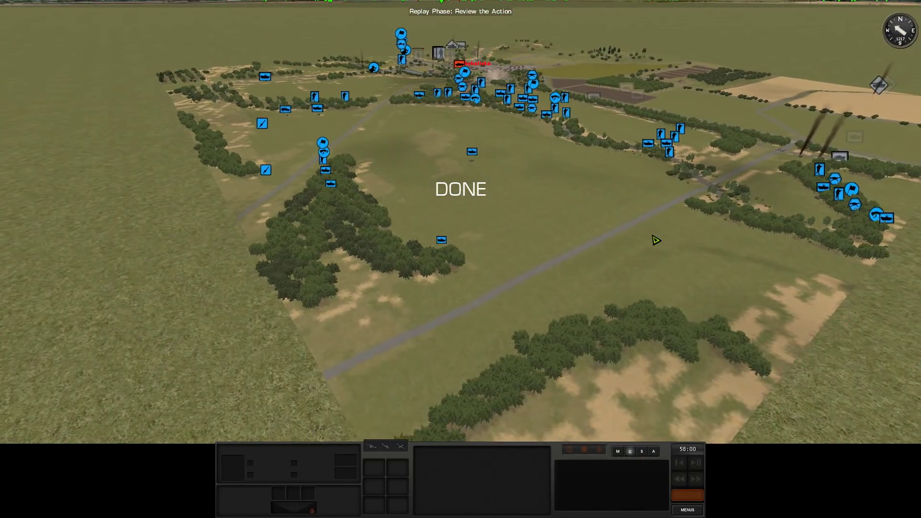
pyautogui.press('e')
pyautogui.press('w')
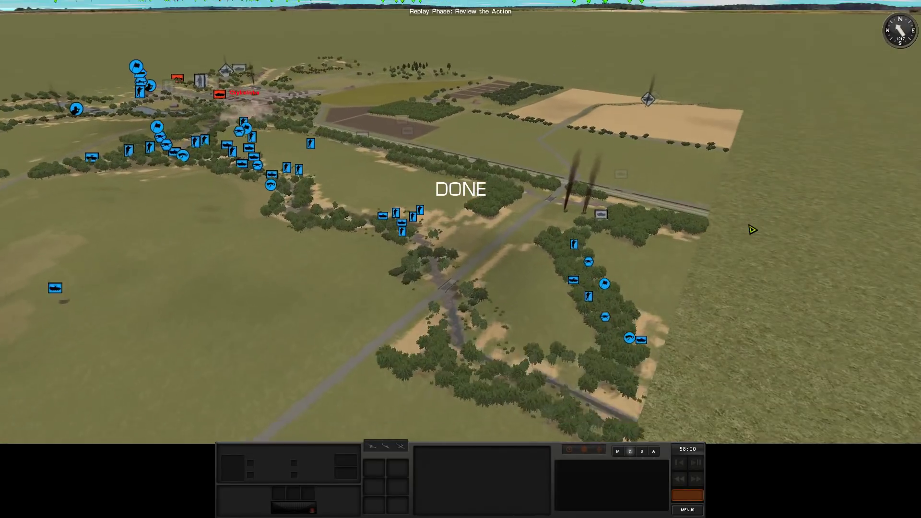
pyautogui.scroll(5, 753, 229)
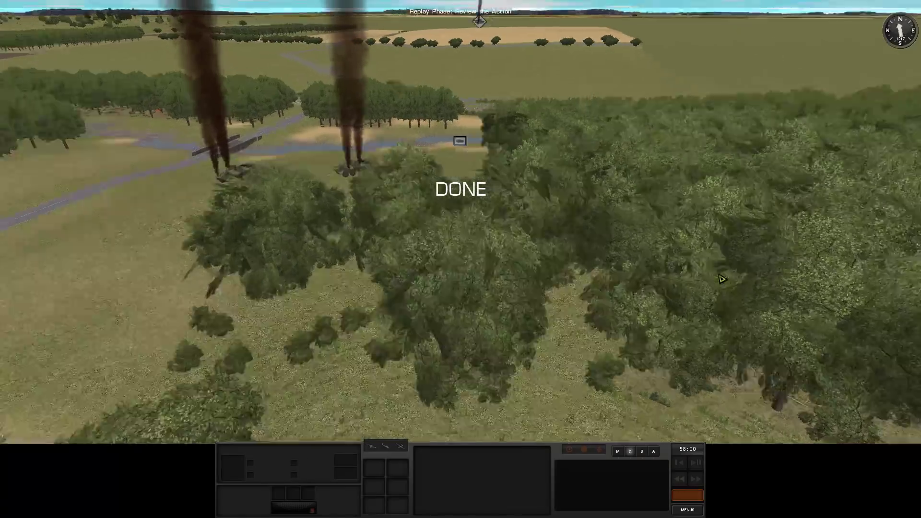
pyautogui.press('a')
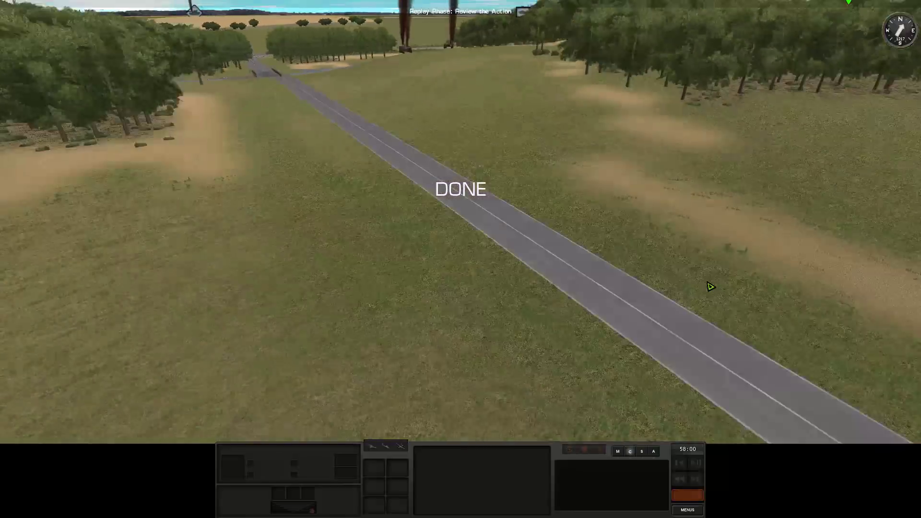
pyautogui.press('w')
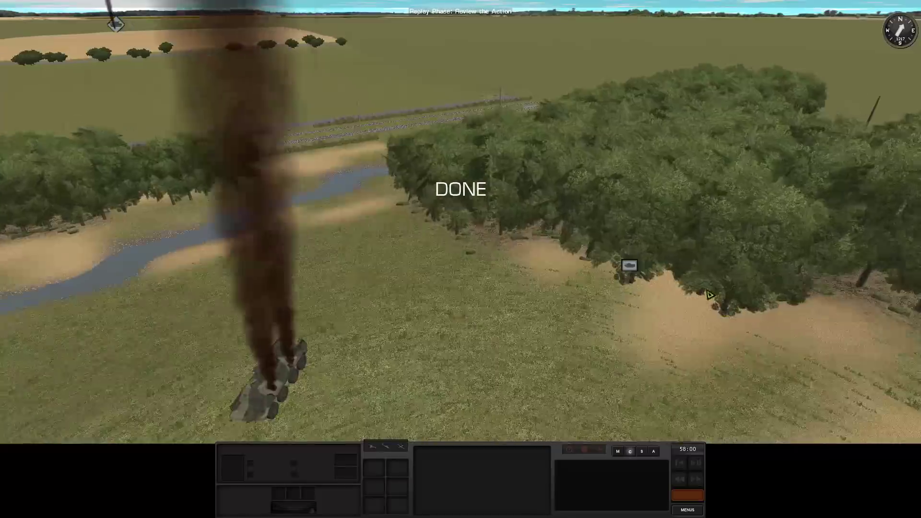
# Step: Rewind and fast-forward the replay, then pause it back at 59:00
pyautogui.click(689, 467)
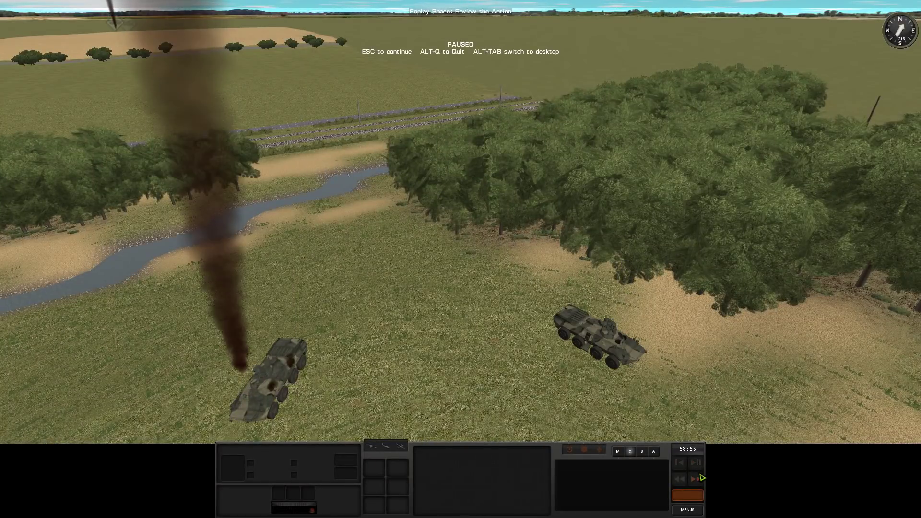
pyautogui.click(702, 478)
pyautogui.press('Escape')
pyautogui.press('s')
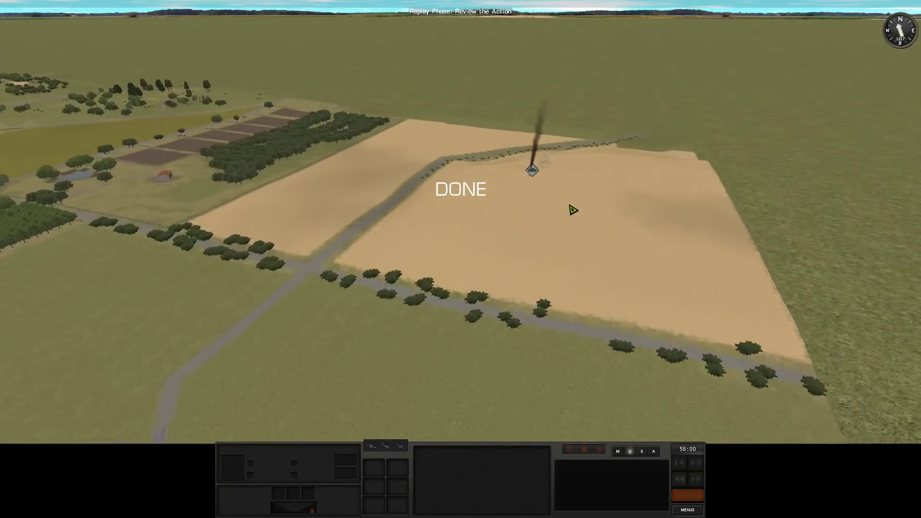
pyautogui.scroll(5, 573, 210)
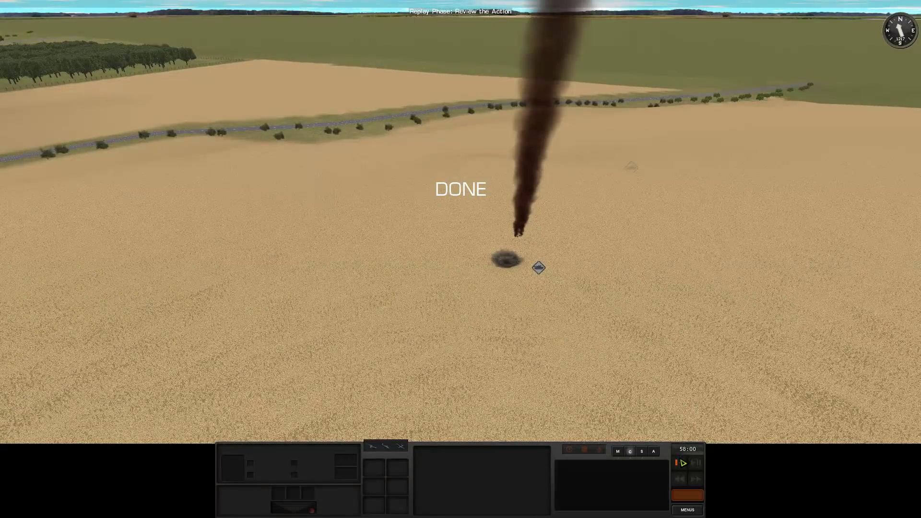
pyautogui.scroll(-5, 436, 255)
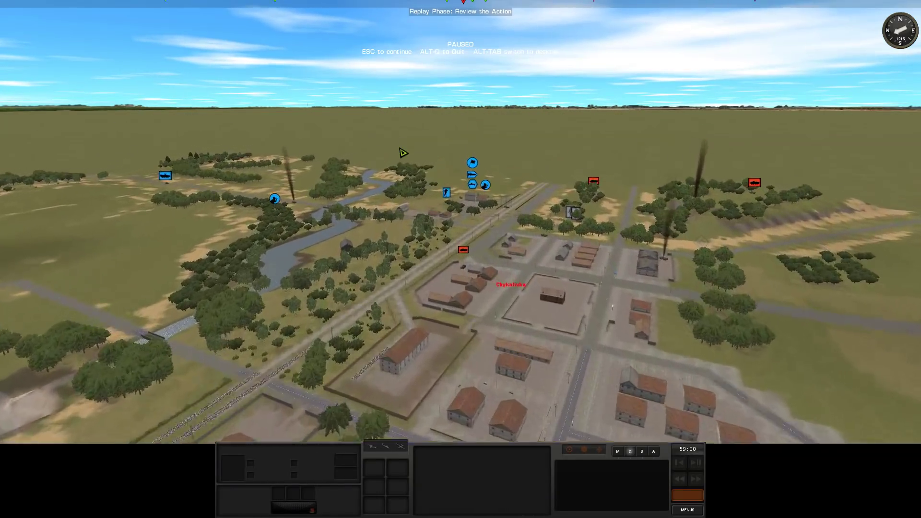
pyautogui.scroll(5, 419, 154)
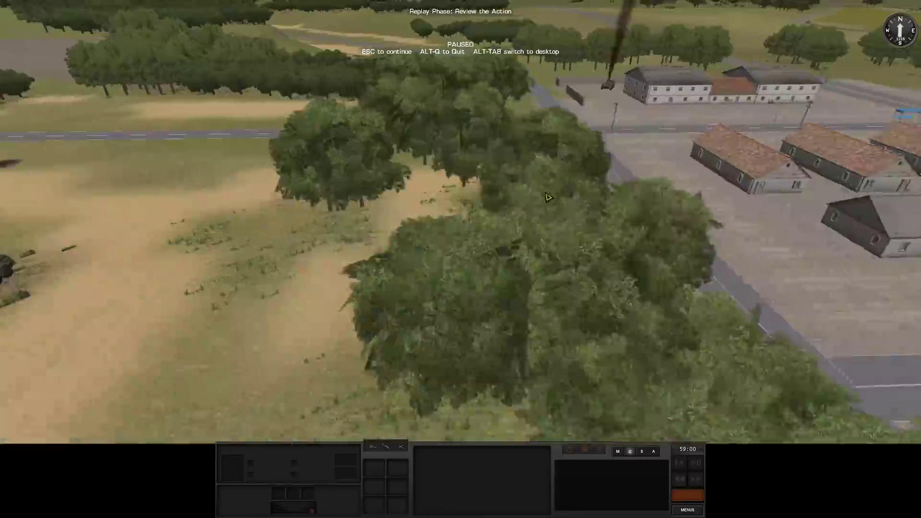
pyautogui.scroll(-5, 497, 238)
pyautogui.scroll(-5, 494, 269)
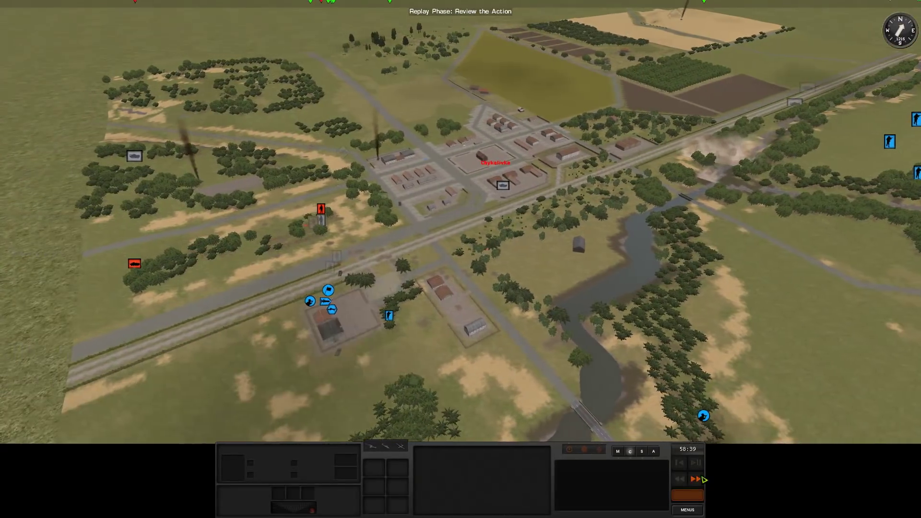
# Step: Play the replay and follow the infantryman sprinting past shell craters to 58:29
pyautogui.click(682, 465)
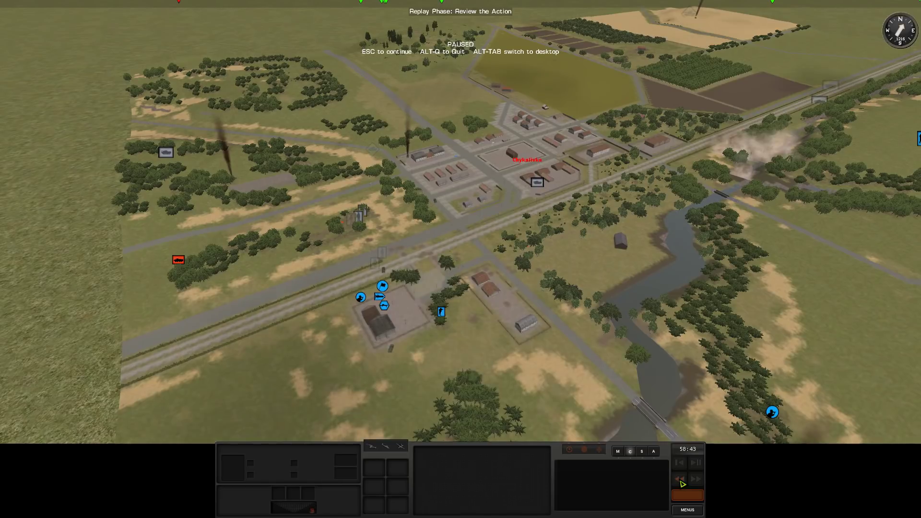
pyautogui.scroll(5, 619, 374)
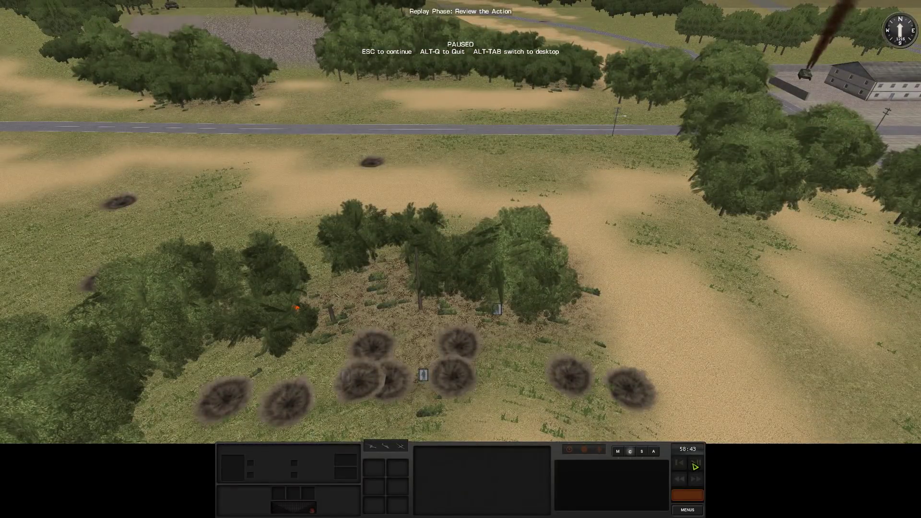
pyautogui.press('Escape')
pyautogui.scroll(5, 498, 188)
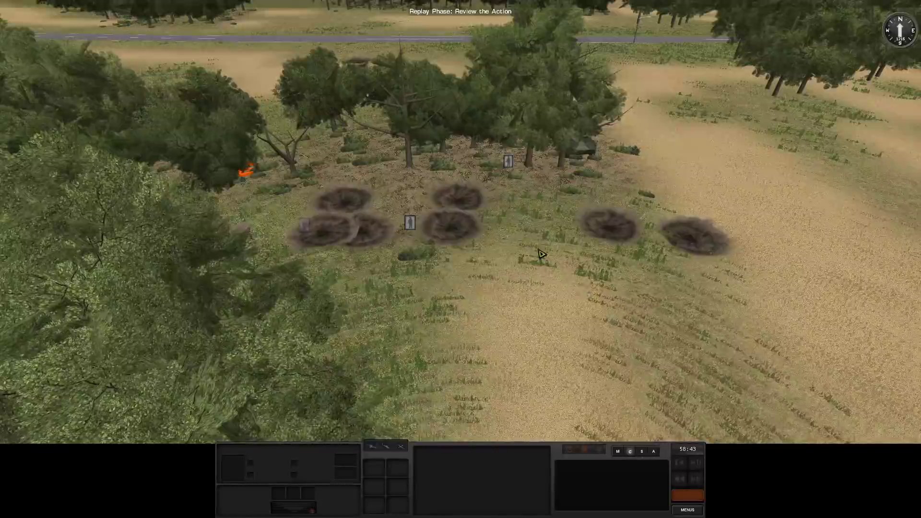
pyautogui.scroll(3, 668, 234)
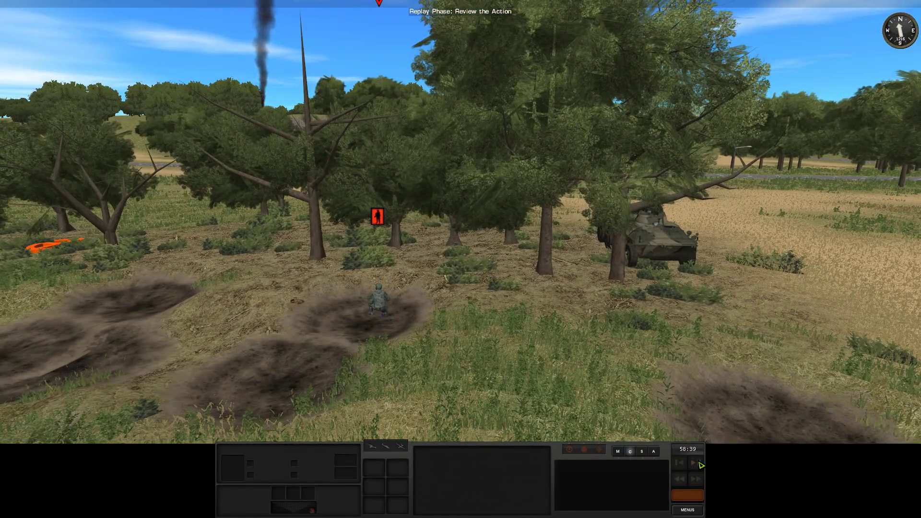
pyautogui.scroll(3, 461, 288)
pyautogui.press('q')
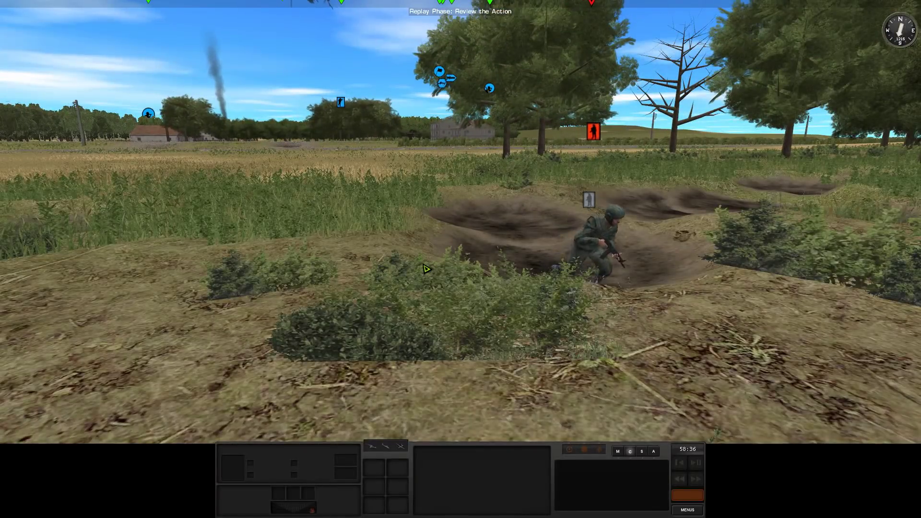
pyautogui.moveTo(426, 269); pyautogui.dragTo(559, 251)
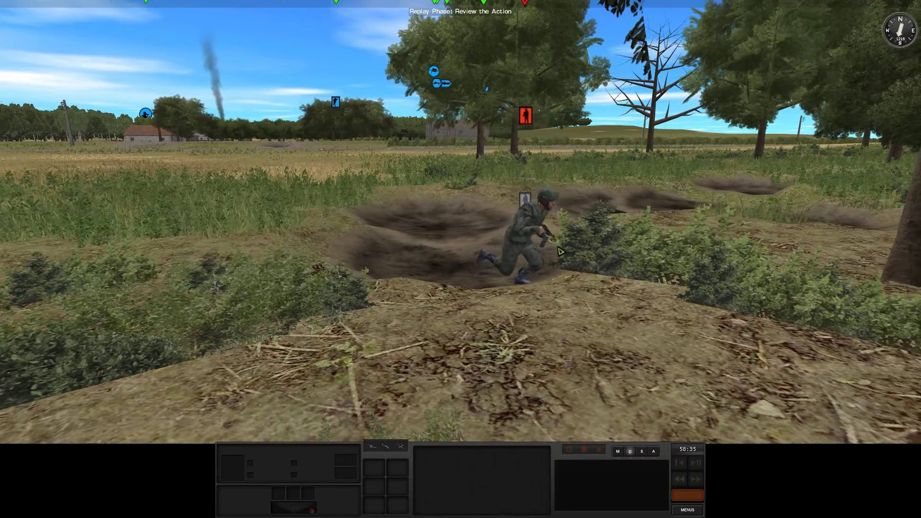
pyautogui.press('d')
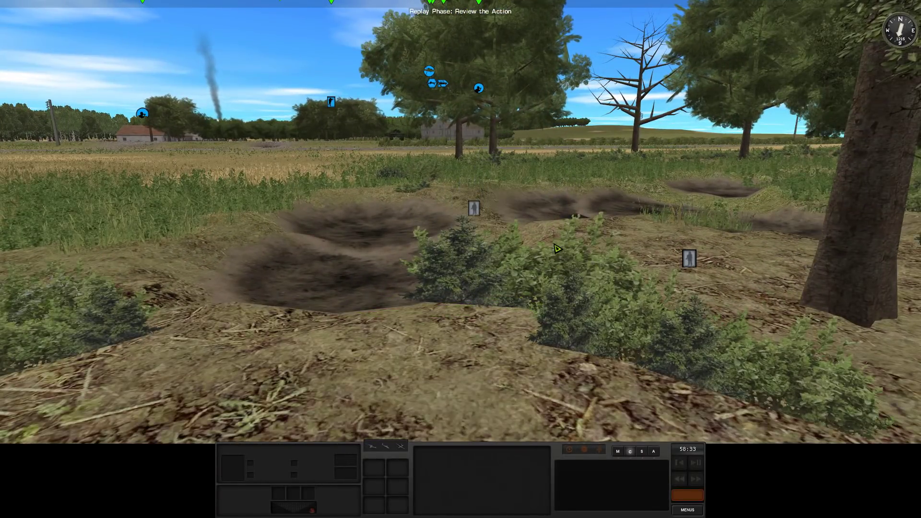
pyautogui.press('w')
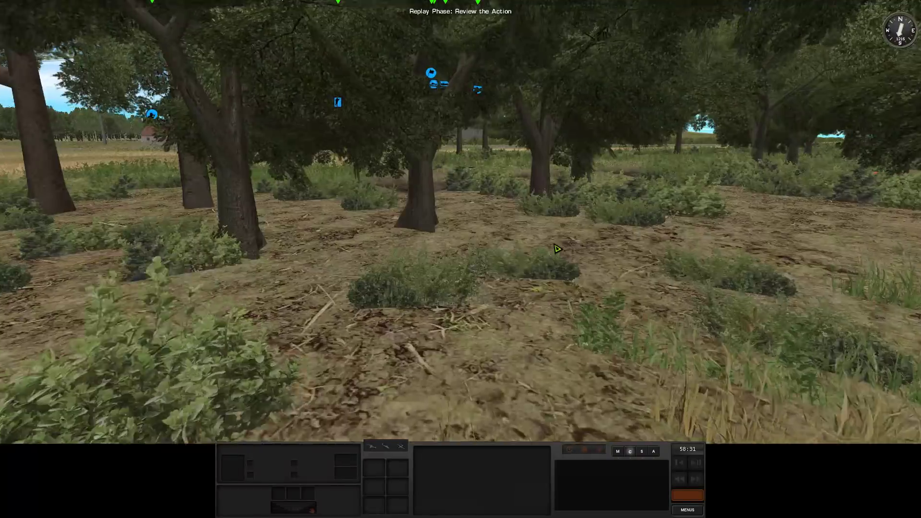
pyautogui.press('s')
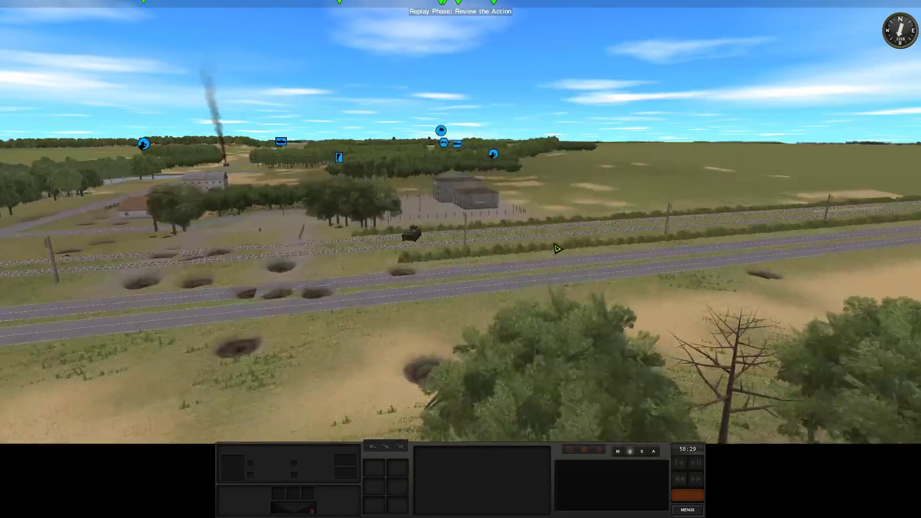
# Step: Fly inside the farmhouse, then select and deselect the soldier there
pyautogui.press('w')
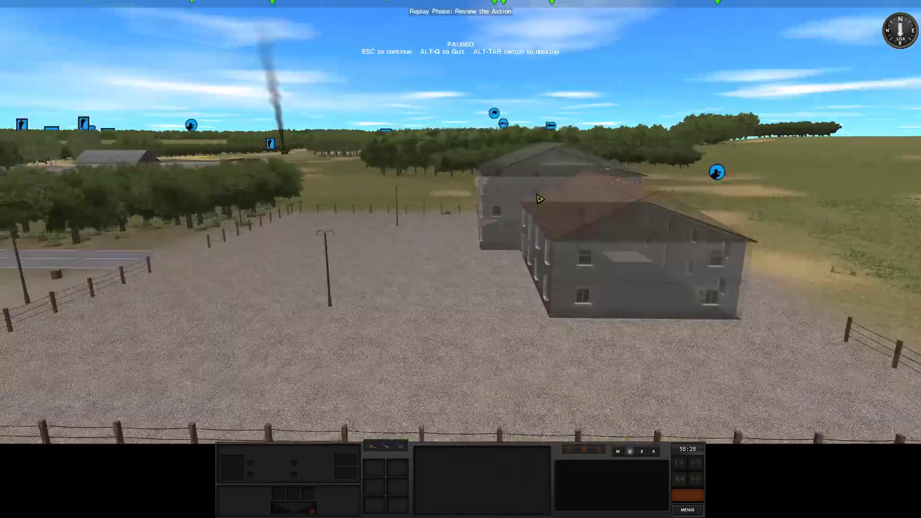
pyautogui.press('w')
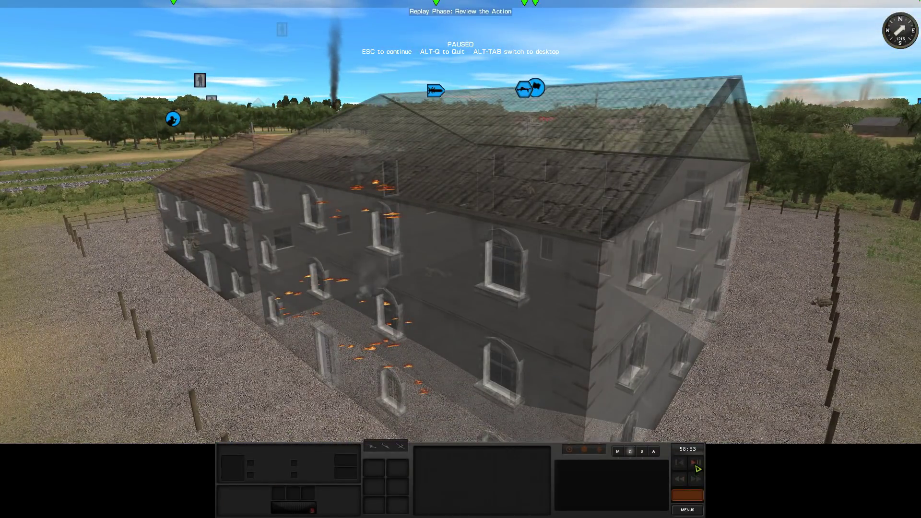
pyautogui.press('s')
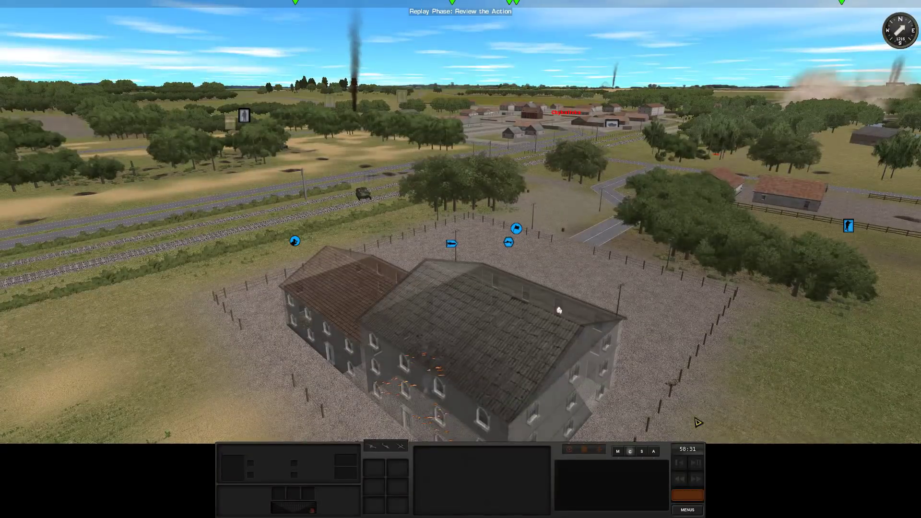
pyautogui.press('w')
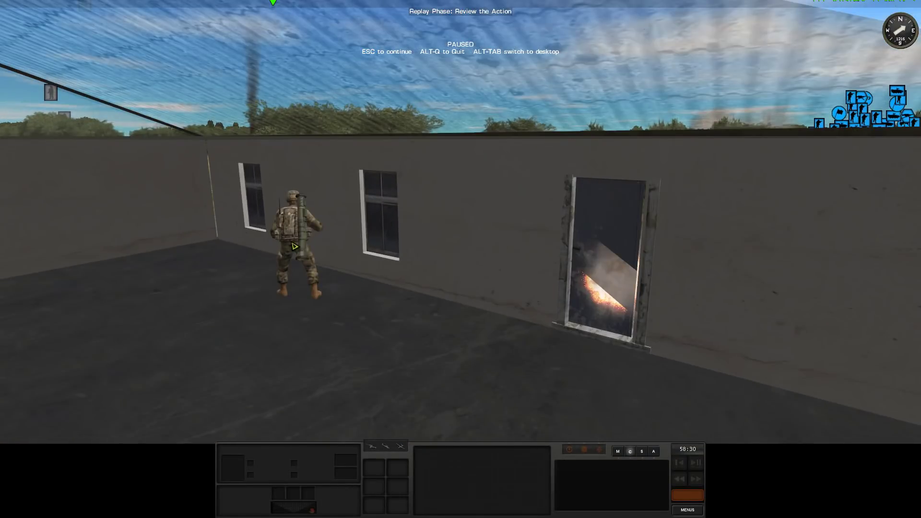
pyautogui.click(295, 234)
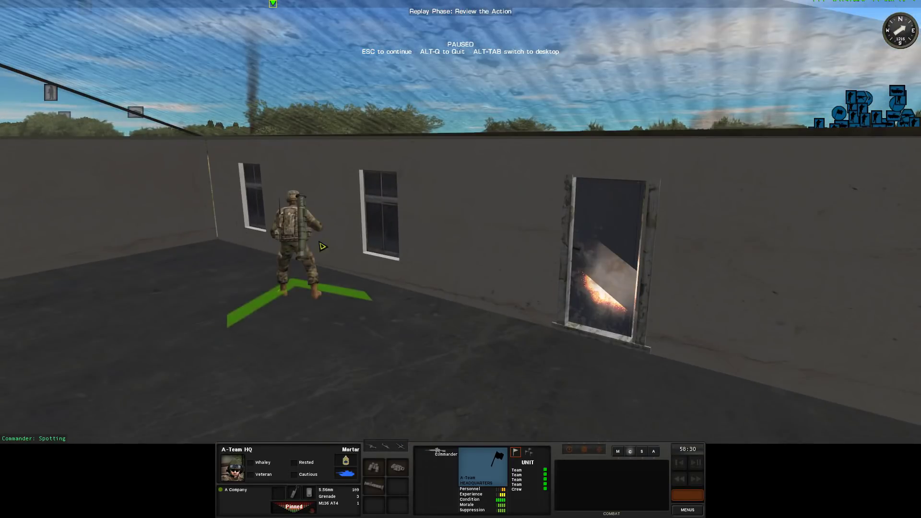
pyautogui.click(576, 226)
# Step: Rise over the village and railway, then orbit the fenced farmhouse compound
pyautogui.press('s')
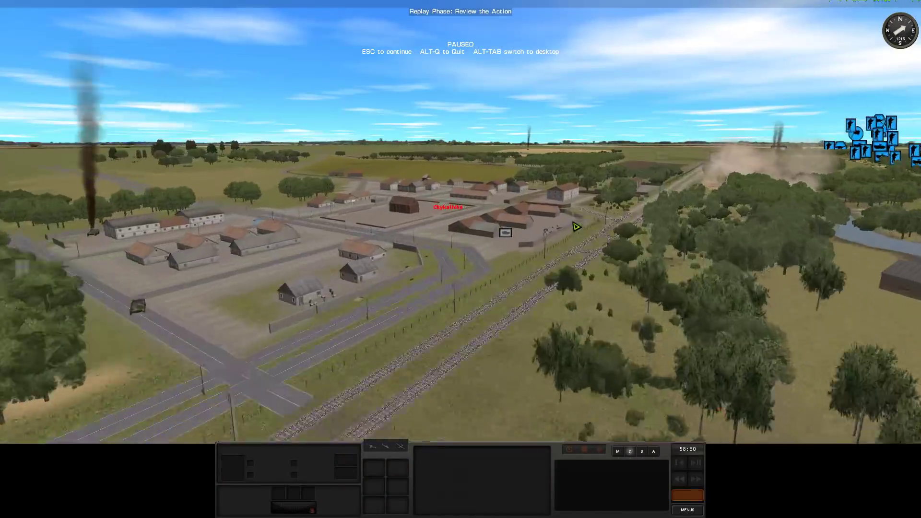
pyautogui.press('1')
pyautogui.press('q')
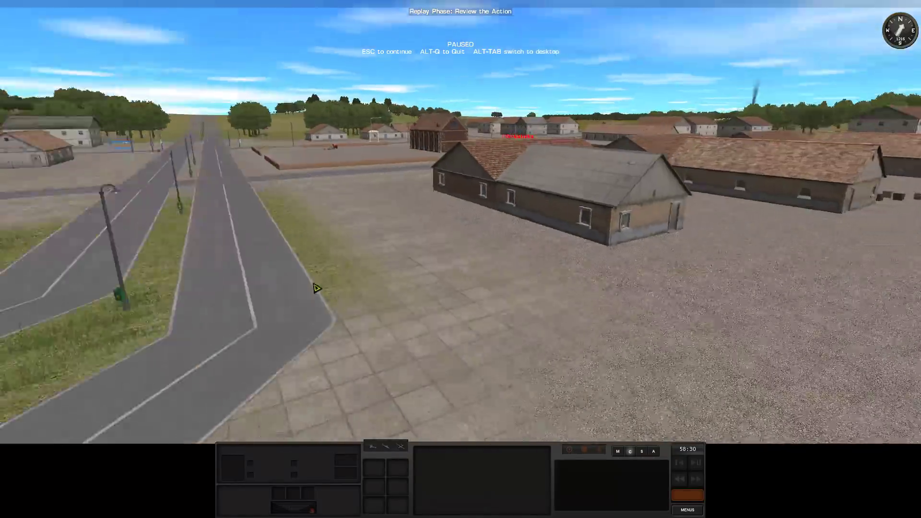
pyautogui.press('4')
pyautogui.press('7')
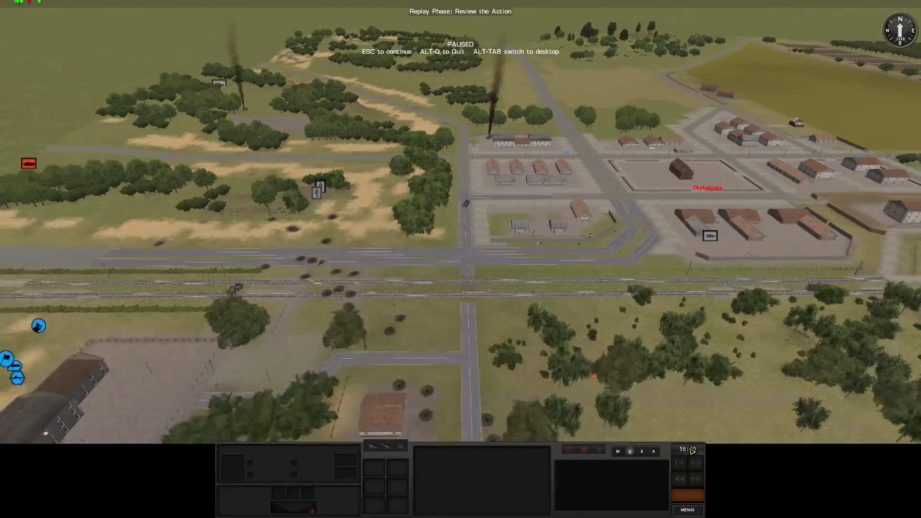
pyautogui.press('3')
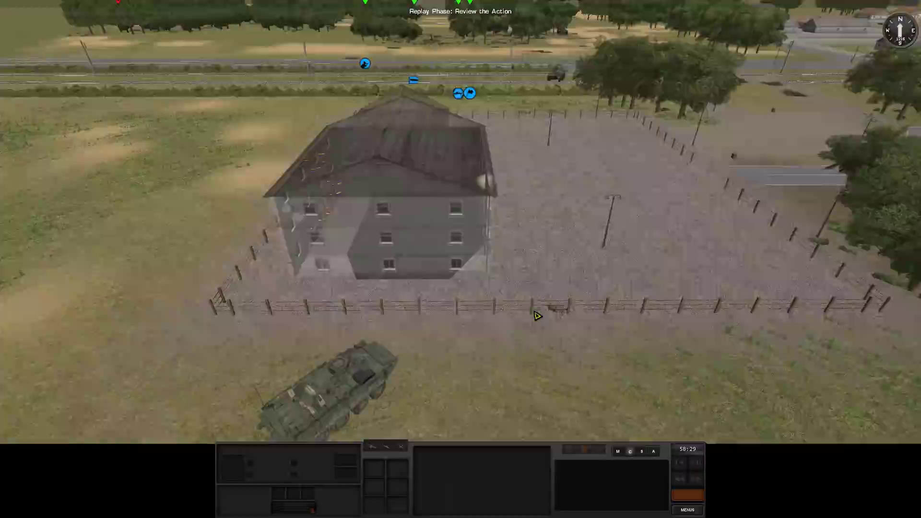
pyautogui.press('q')
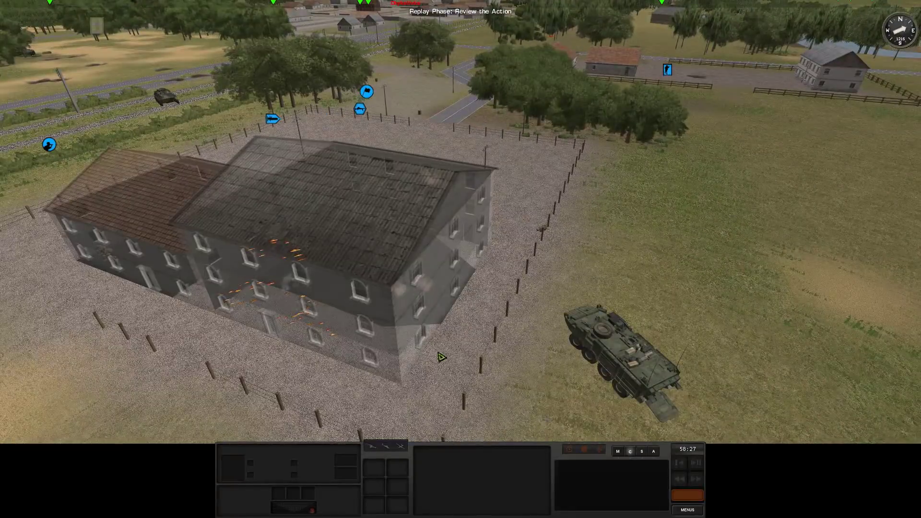
pyautogui.scroll(-3, 441, 357)
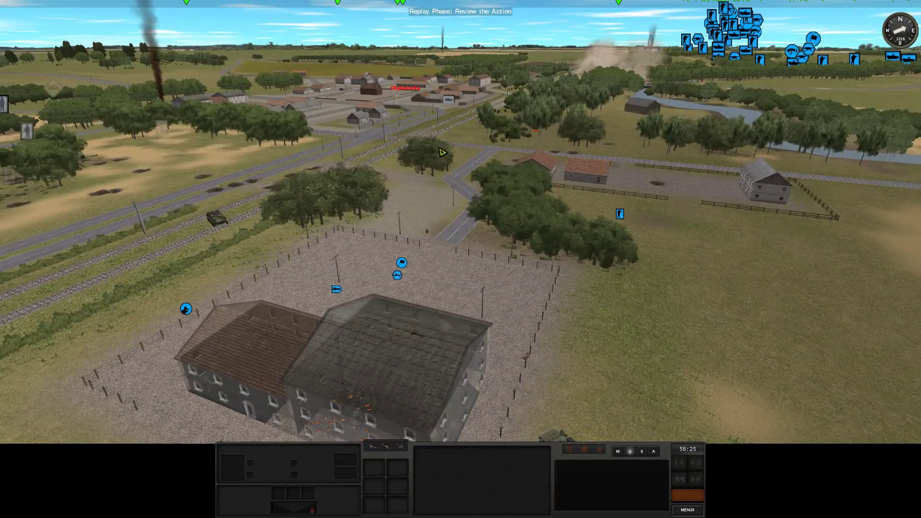
pyautogui.scroll(-2, 427, 299)
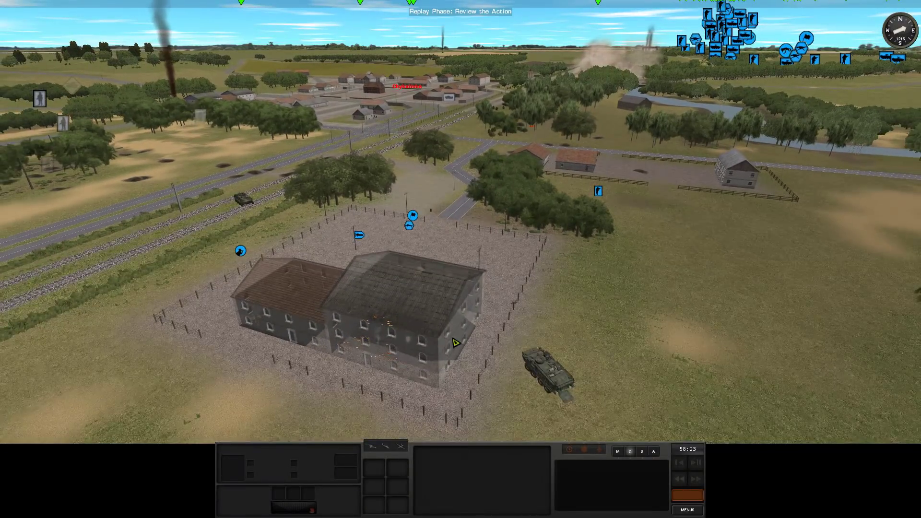
pyautogui.scroll(2, 447, 267)
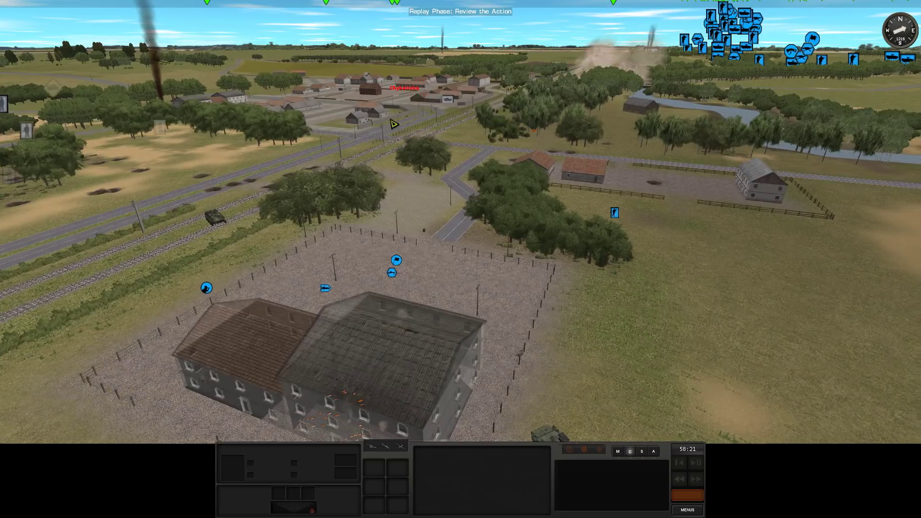
pyautogui.press('q')
pyautogui.scroll(-2, 454, 145)
pyautogui.scroll(2, 461, 166)
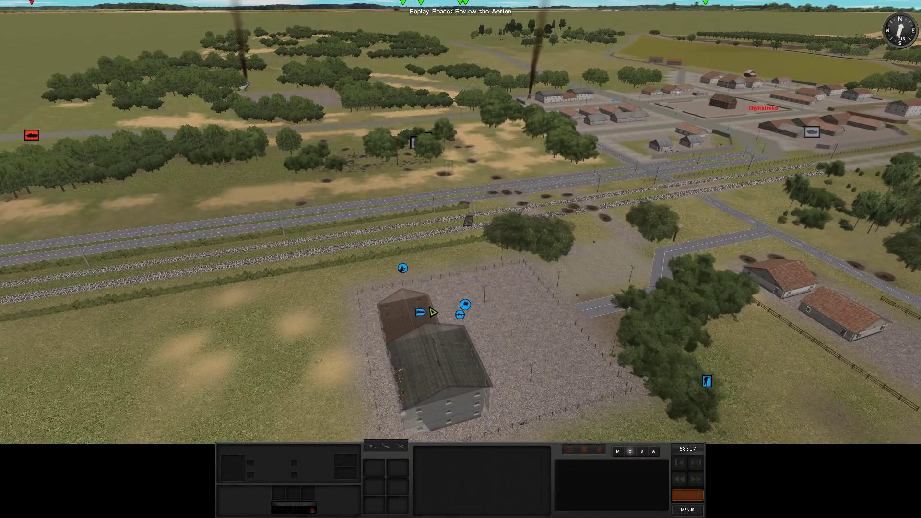
# Step: Check the Javelin team's sight lines to the enemy amphibious APC, then face the river
pyautogui.click(425, 314)
pyautogui.click(517, 279)
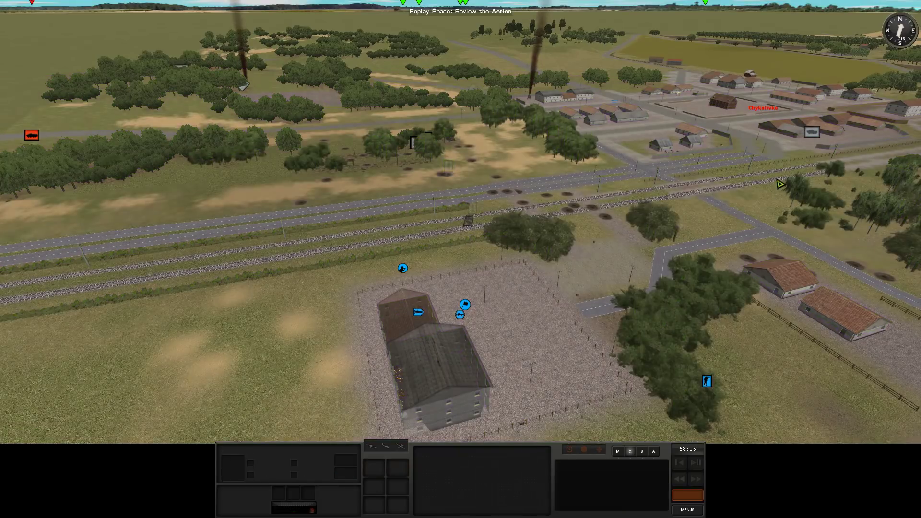
pyautogui.scroll(-2, 633, 208)
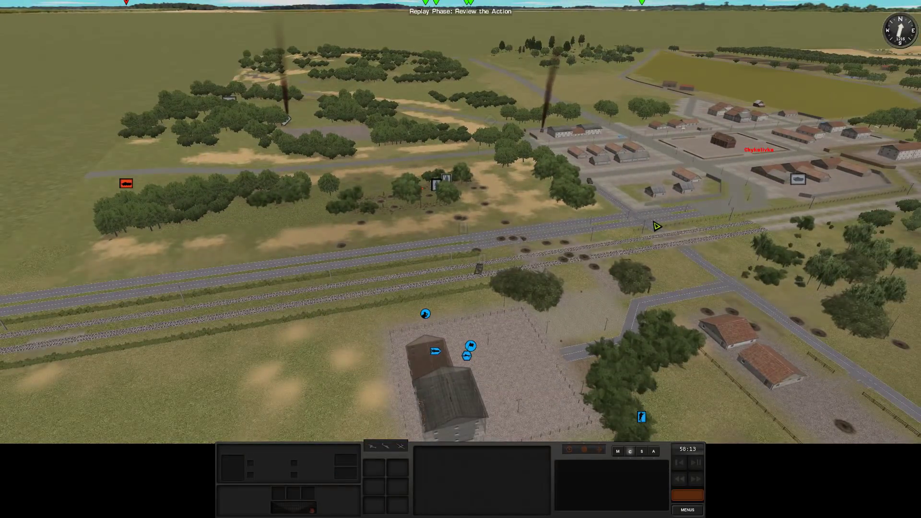
pyautogui.scroll(2, 652, 228)
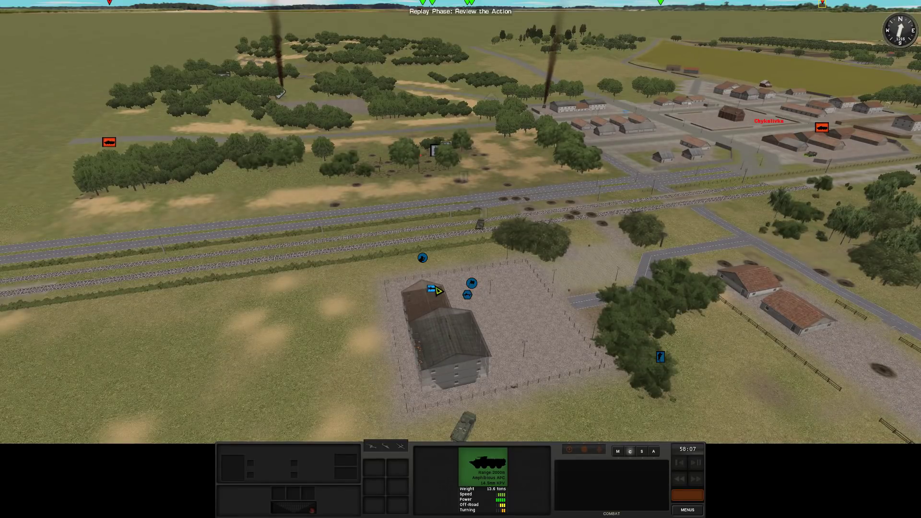
pyautogui.click(436, 290)
pyautogui.click(822, 130)
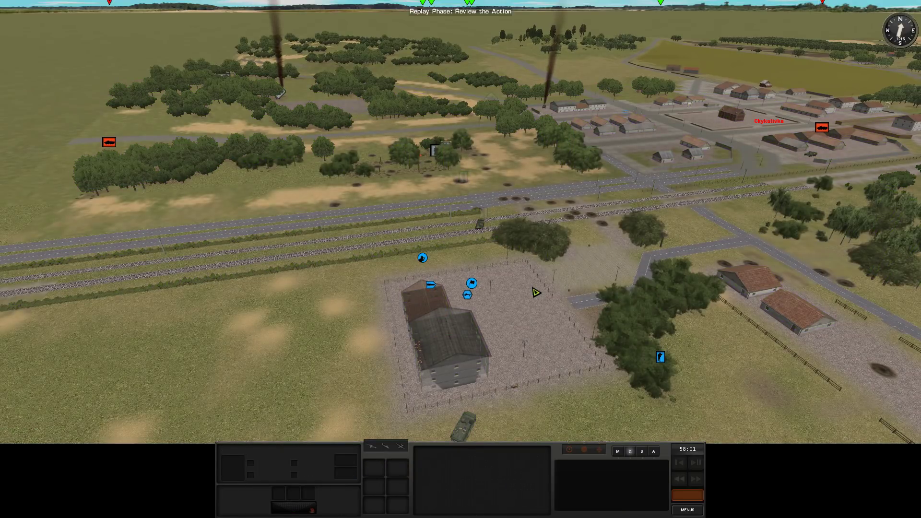
pyautogui.press('e')
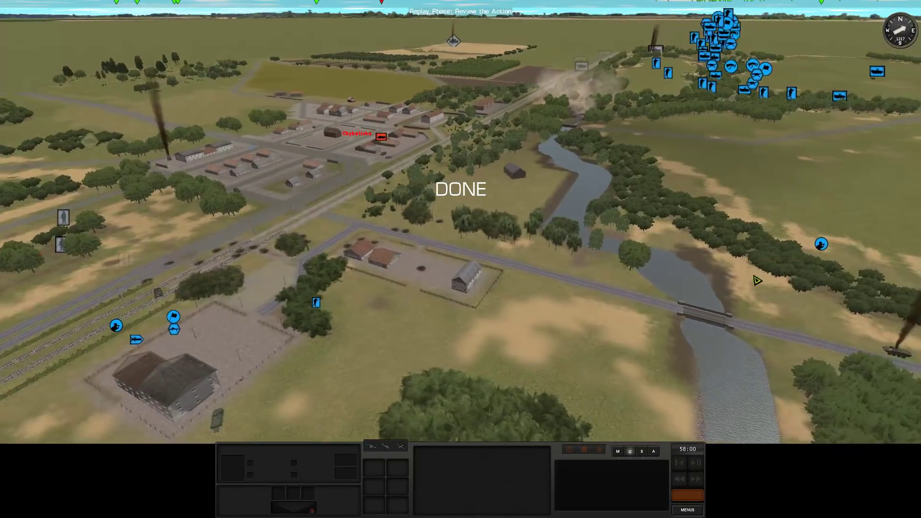
# Step: Hide the trees along the river and play back the turn's action
pyautogui.press('Escape')
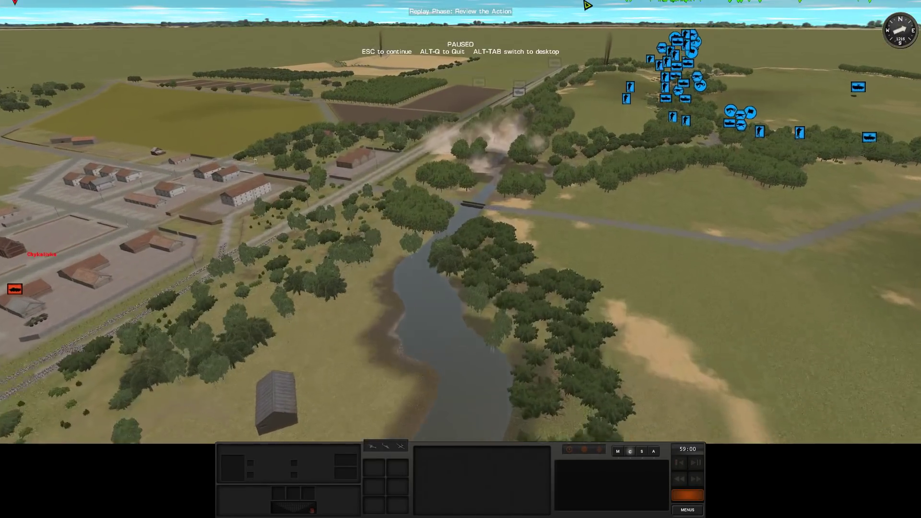
pyautogui.scroll(5, 747, 418)
pyautogui.press('w')
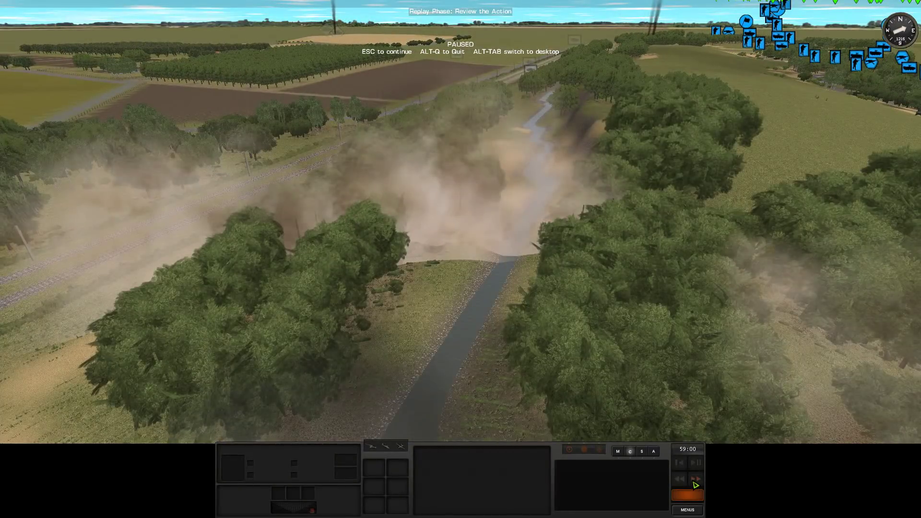
pyautogui.hotkey('alt', 't')
pyautogui.scroll(-5, 698, 484)
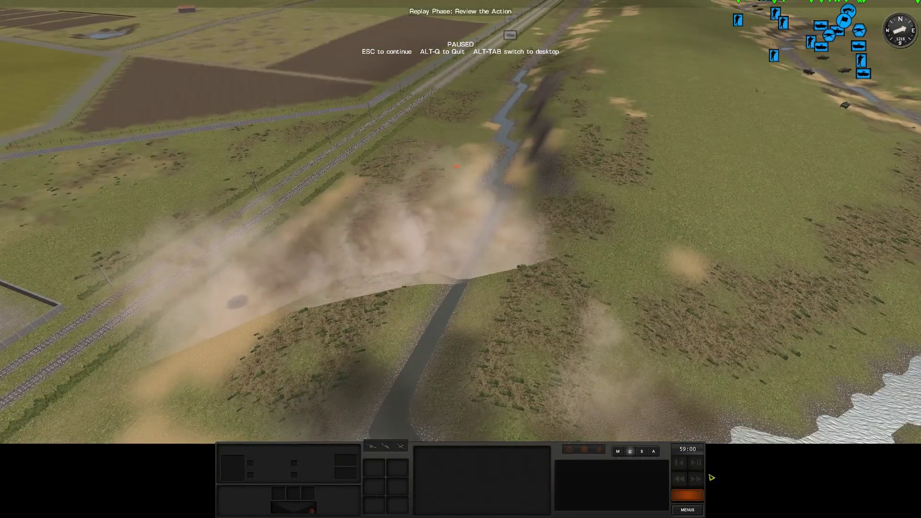
pyautogui.click(698, 484)
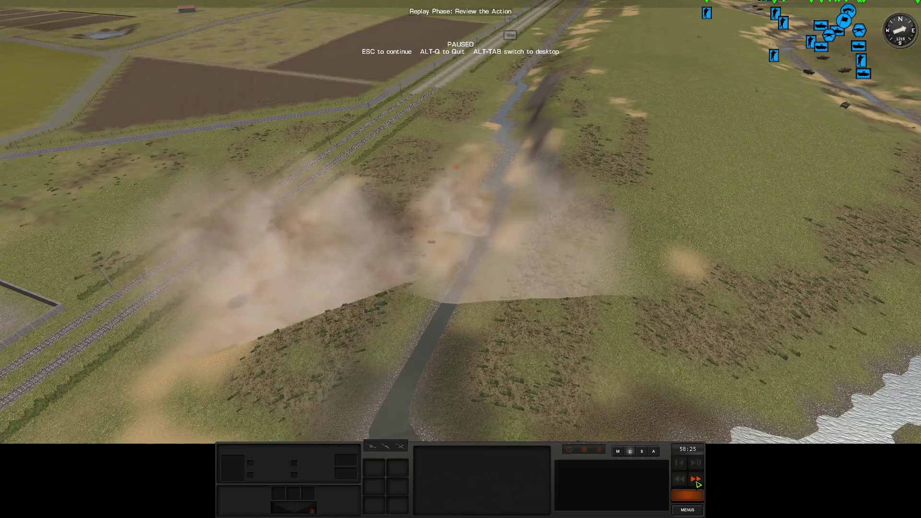
pyautogui.press('Escape')
# Step: Rewind the replay partway and select 2nd Squad / B Team near the trenches
pyautogui.press('s')
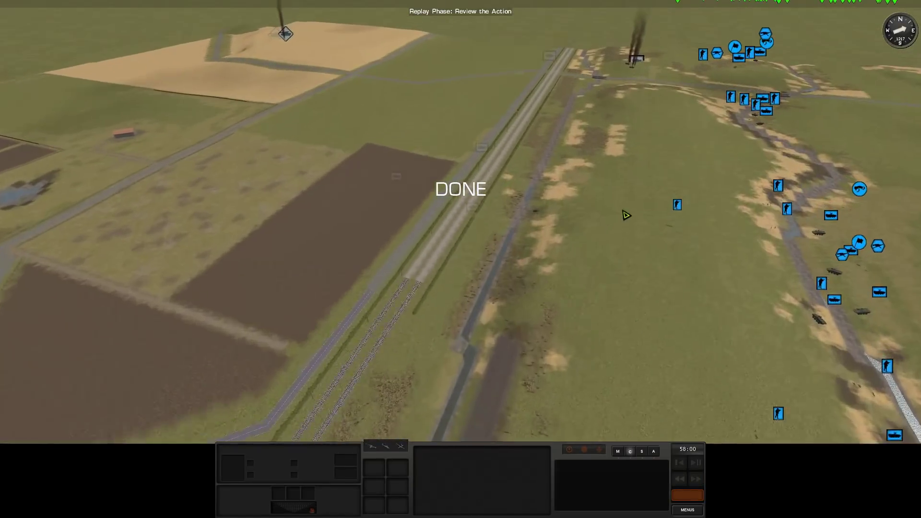
pyautogui.click(697, 482)
pyautogui.press('Escape')
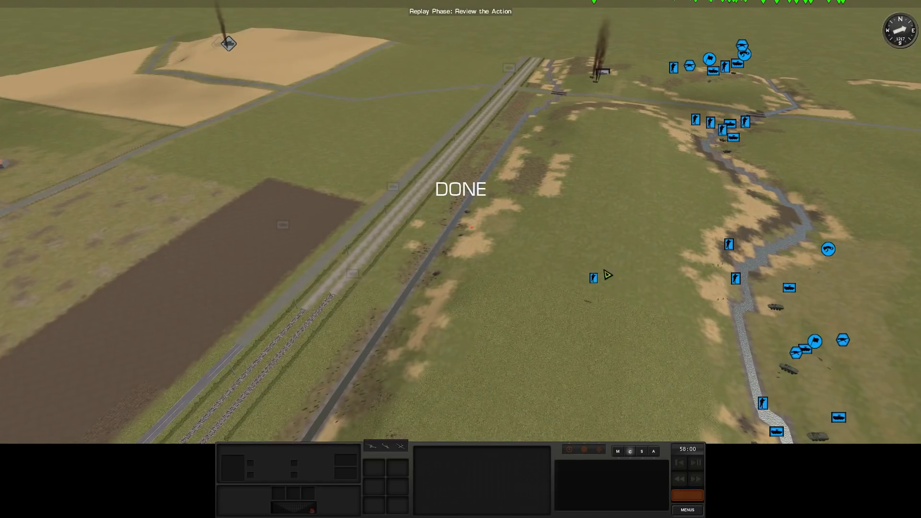
pyautogui.click(592, 272)
pyautogui.click(559, 291)
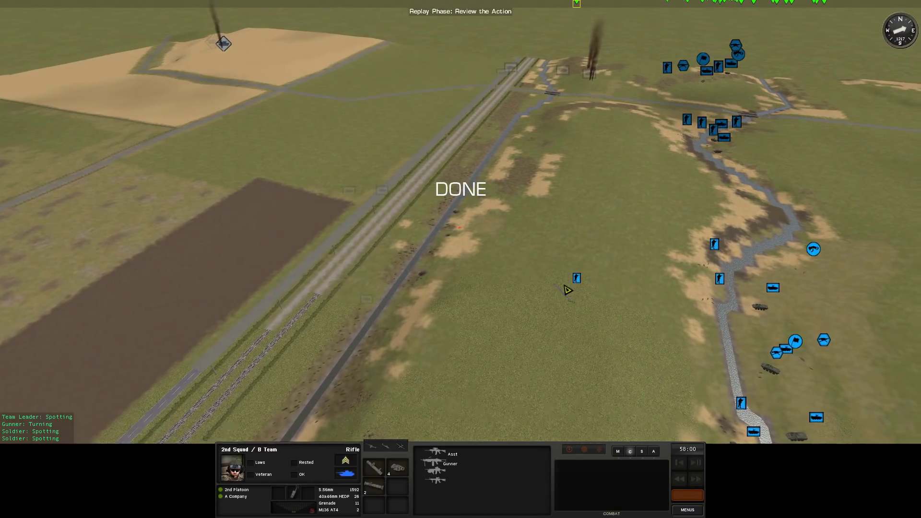
pyautogui.press('1')
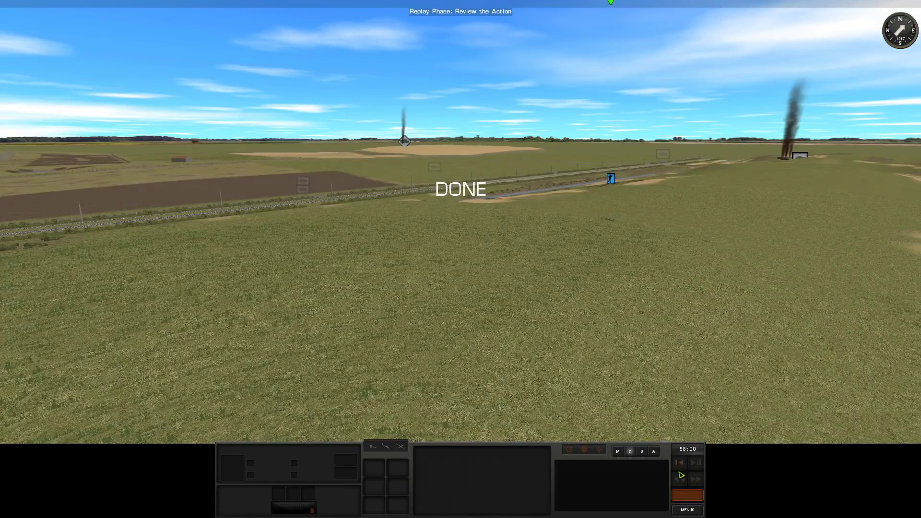
# Step: Replay 2nd Squad / B Team's advance with the view locked on it and trees shown
pyautogui.click(681, 473)
pyautogui.press('Escape')
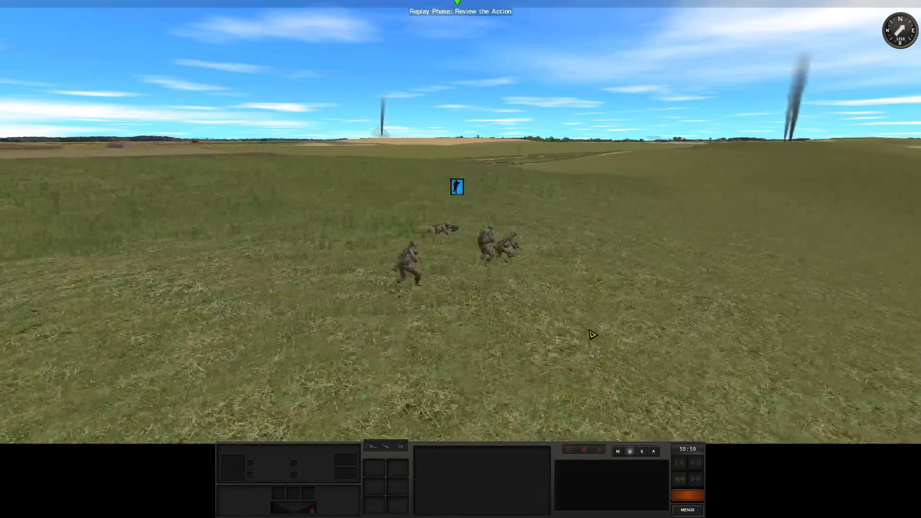
pyautogui.press('Tab')
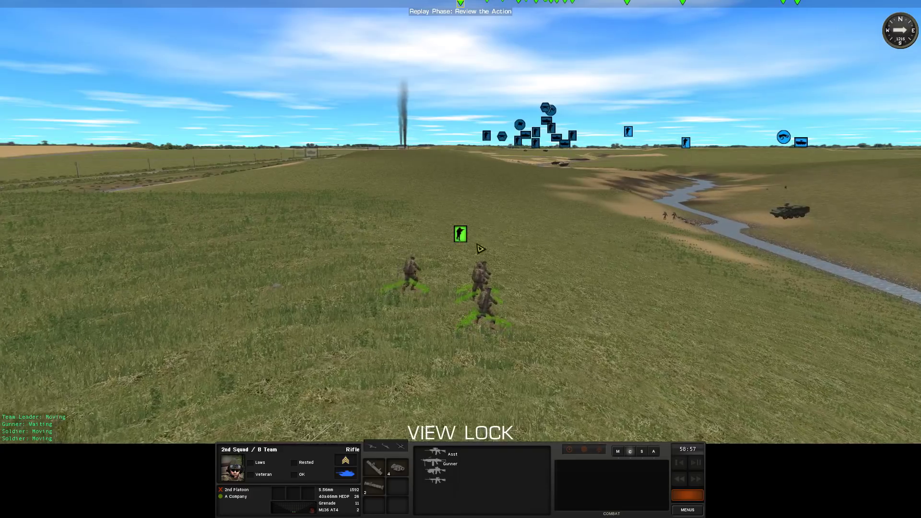
pyautogui.press('Tab')
pyautogui.scroll(2, 369, 240)
pyautogui.scroll(3, 487, 249)
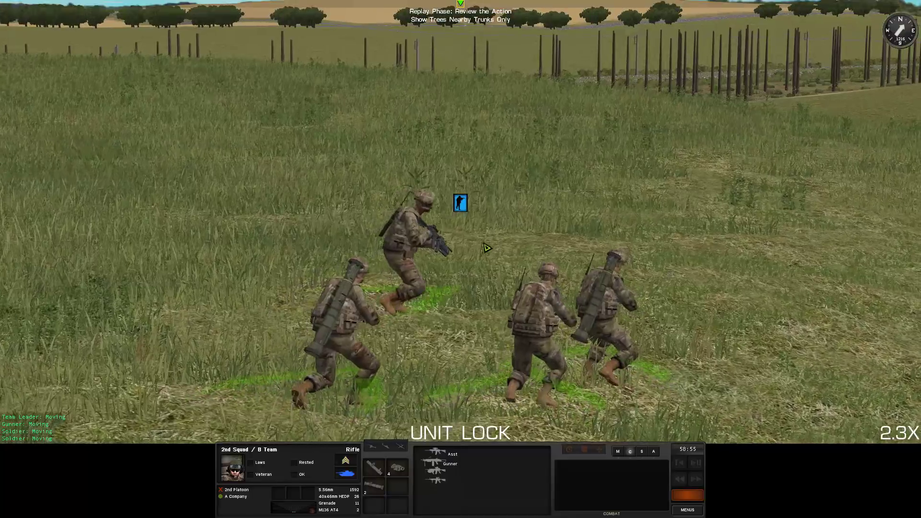
pyautogui.hotkey('alt', 't')
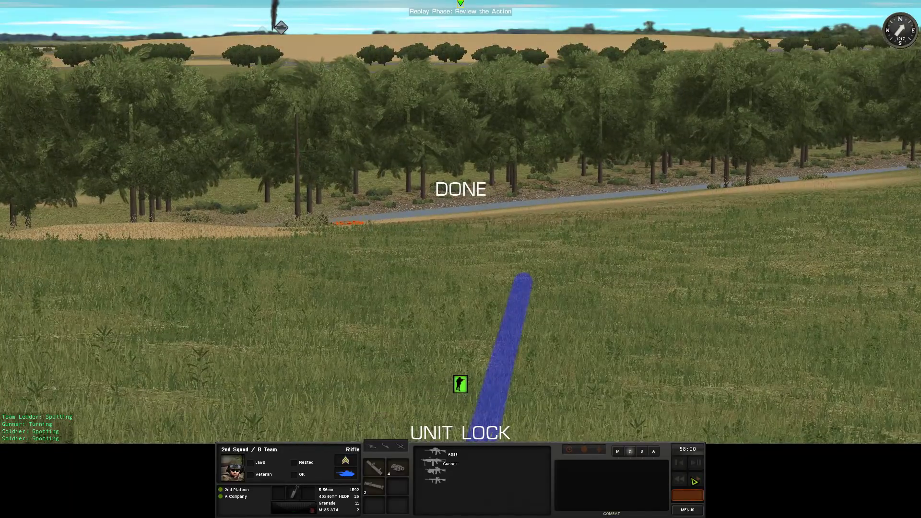
pyautogui.click(619, 308)
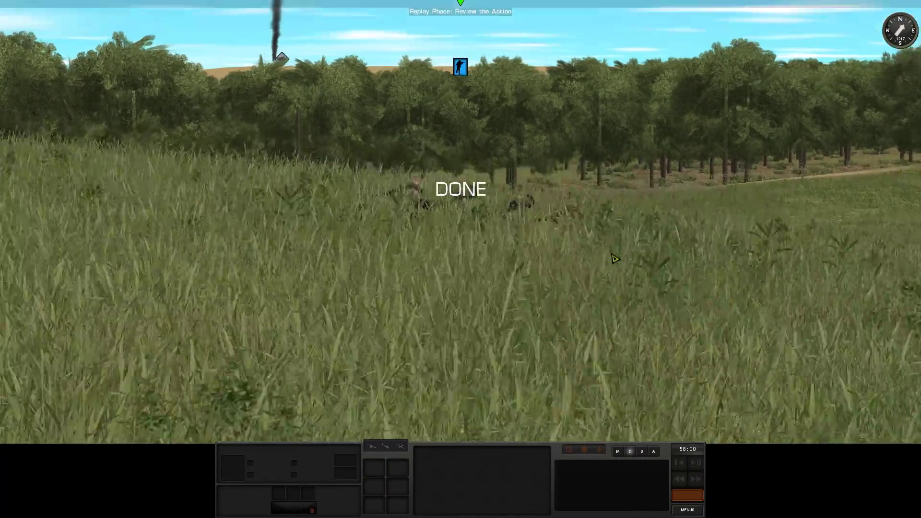
# Step: Fly the camera past the squad, through the treeline and along the road
pyautogui.press('e')
pyautogui.press('e')
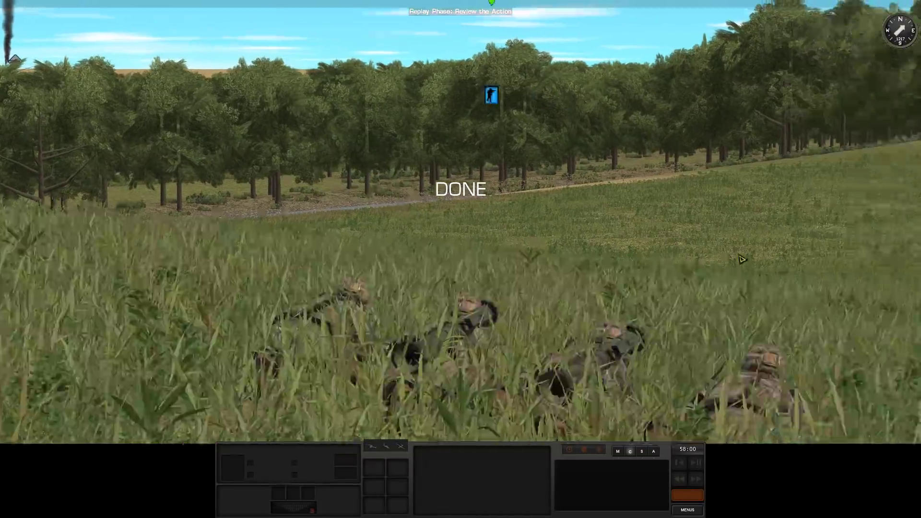
pyautogui.press('w')
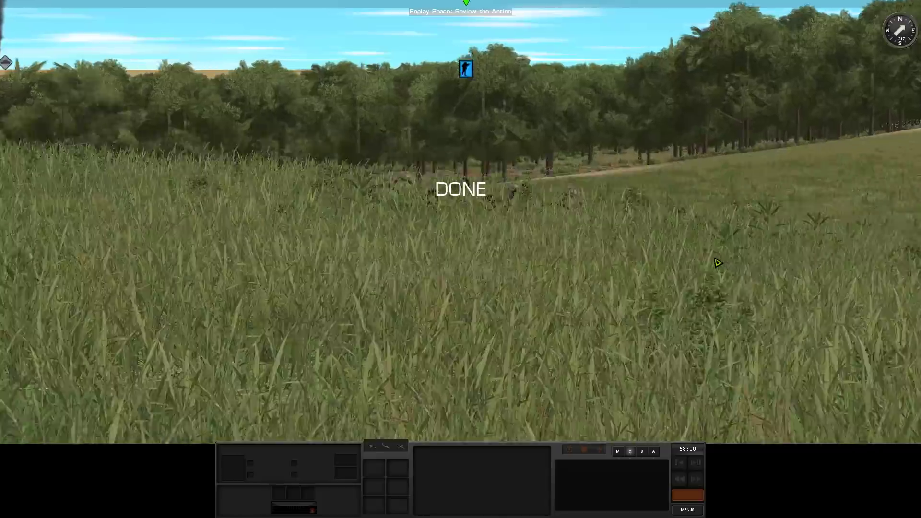
pyautogui.press('s')
pyautogui.press('q')
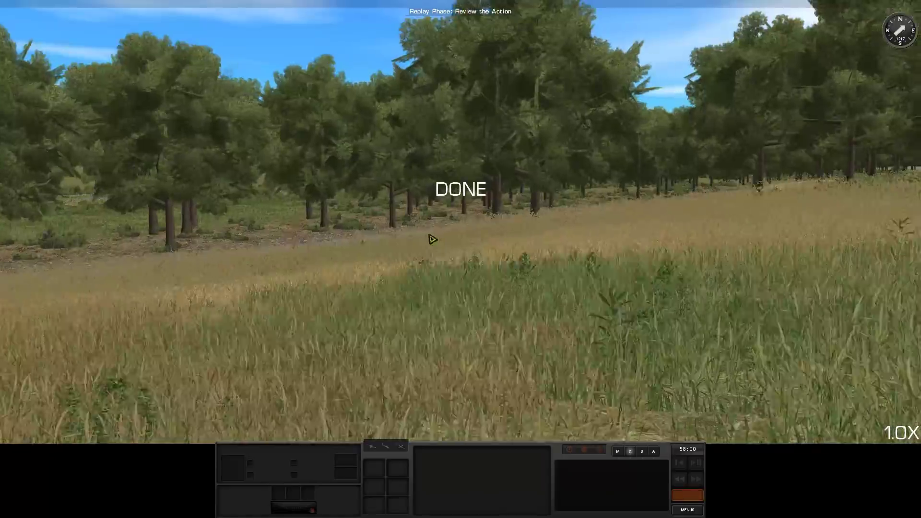
pyautogui.press('d')
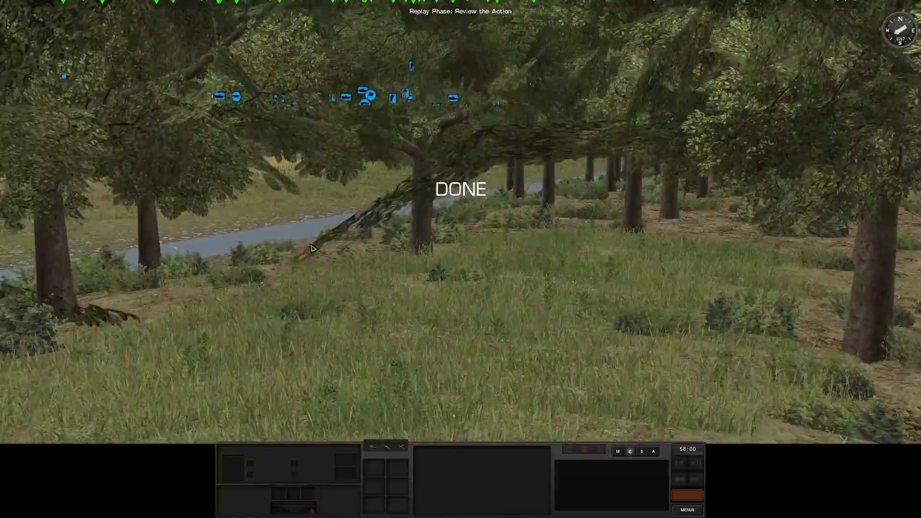
pyautogui.press('a')
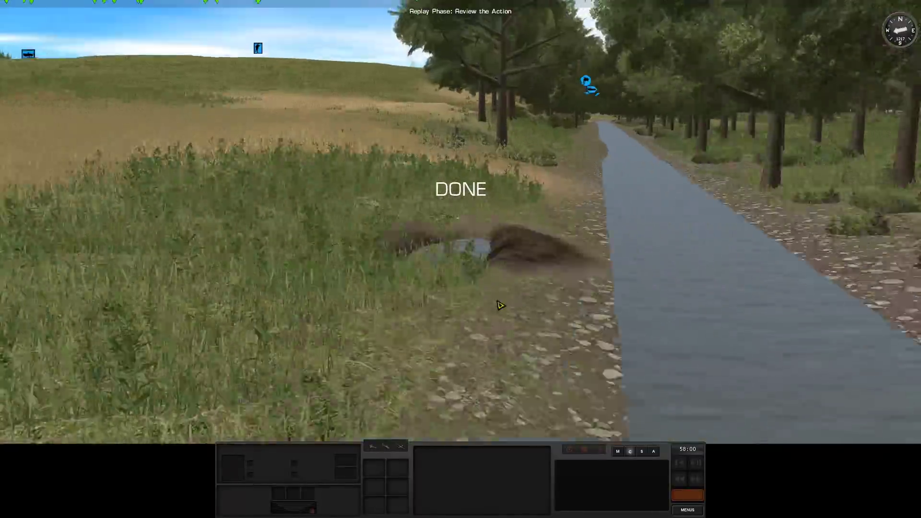
# Step: Rise above the treetops, circle the prone soldiers, then pull up over the field
pyautogui.press('r')
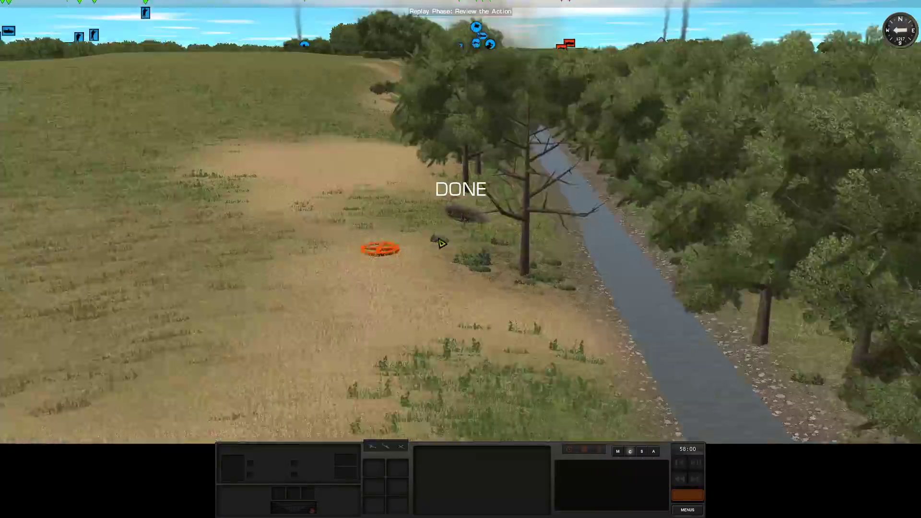
pyautogui.press('f')
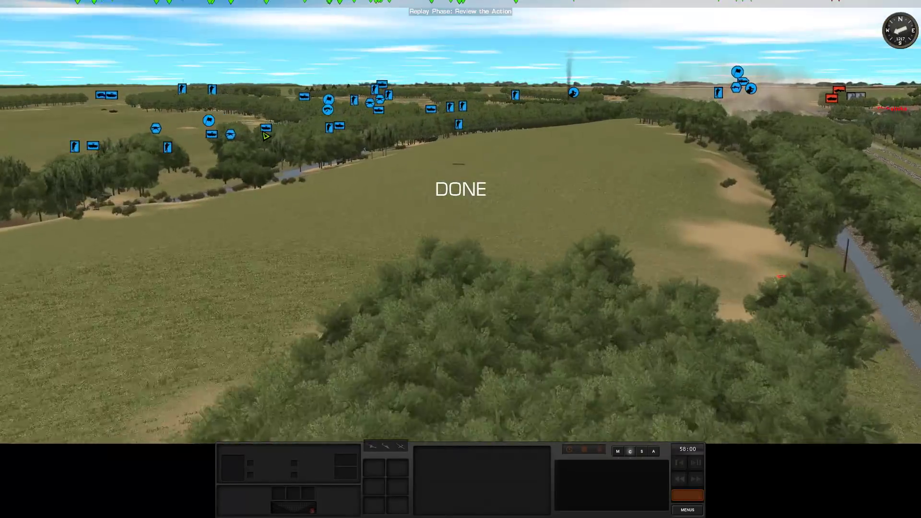
pyautogui.press('w')
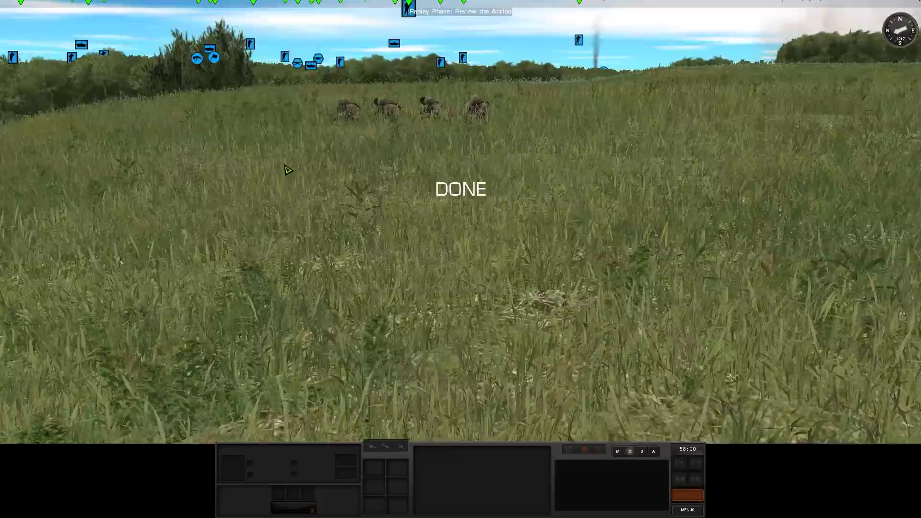
pyautogui.press('d')
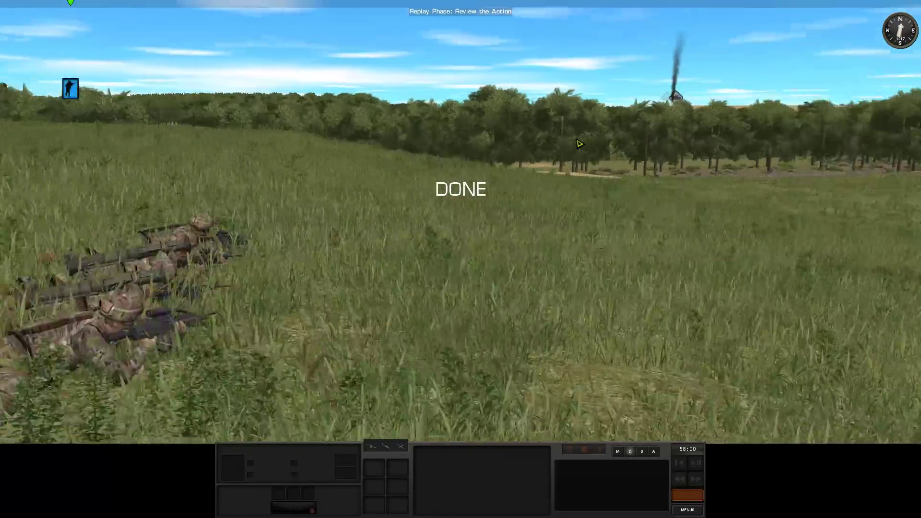
pyautogui.press('s')
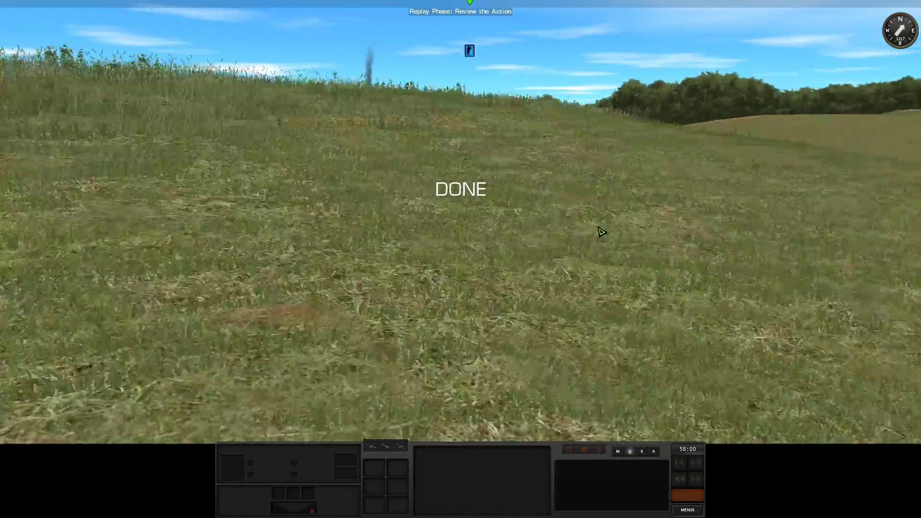
pyautogui.press('s')
# Step: Fly the camera over the treeline and along the creek toward the far treeline
pyautogui.press('s')
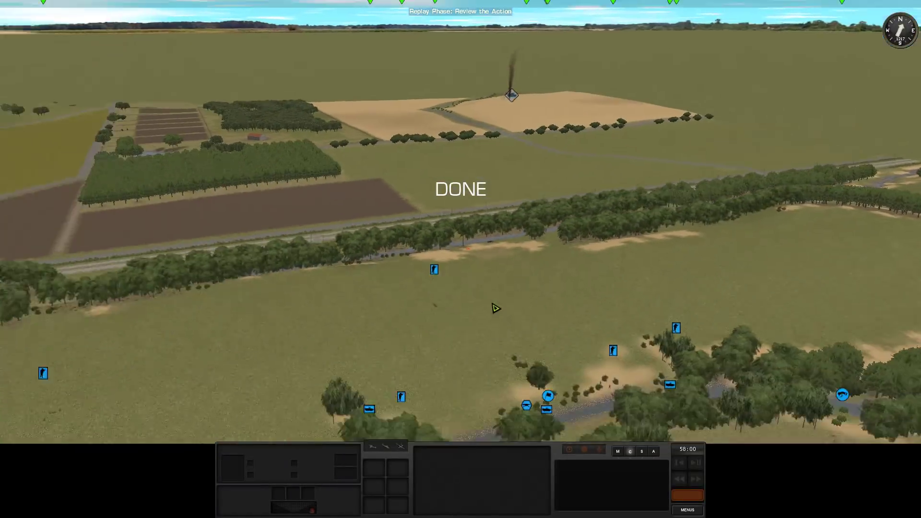
pyautogui.press('s')
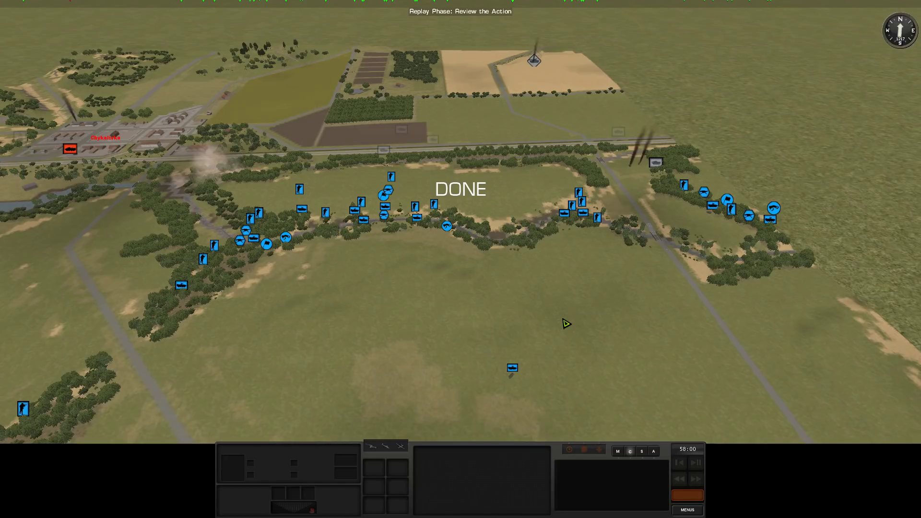
pyautogui.press('w')
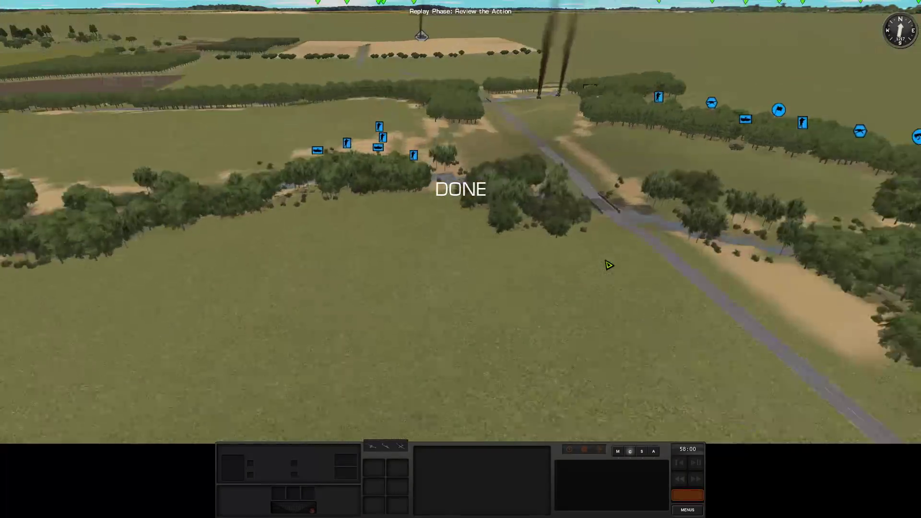
pyautogui.press('a')
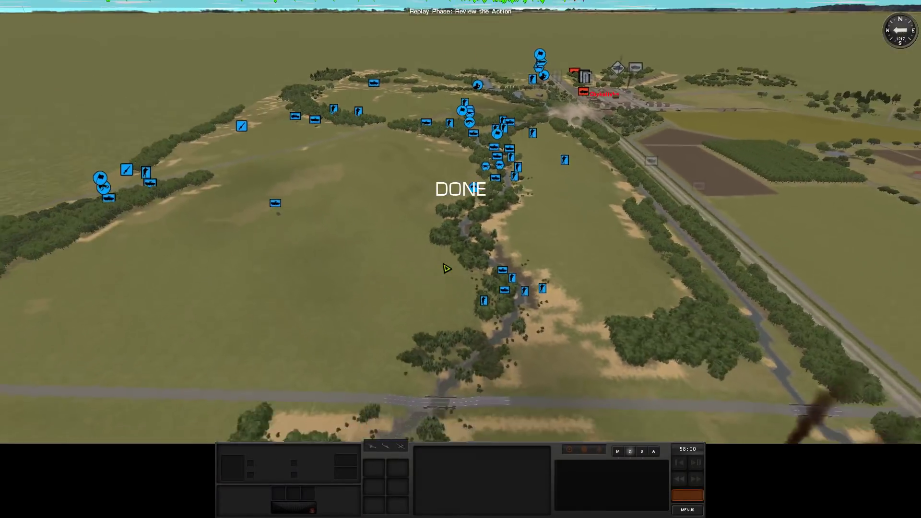
pyautogui.press('w')
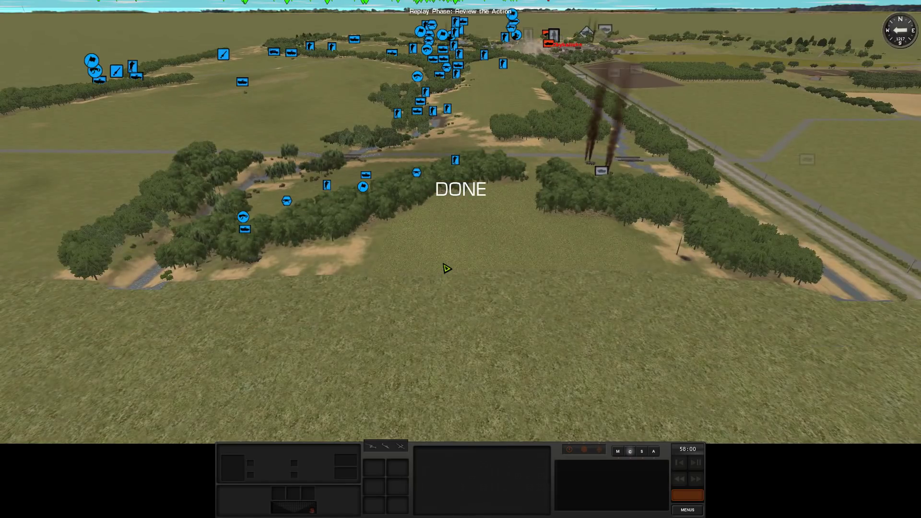
pyautogui.press('w')
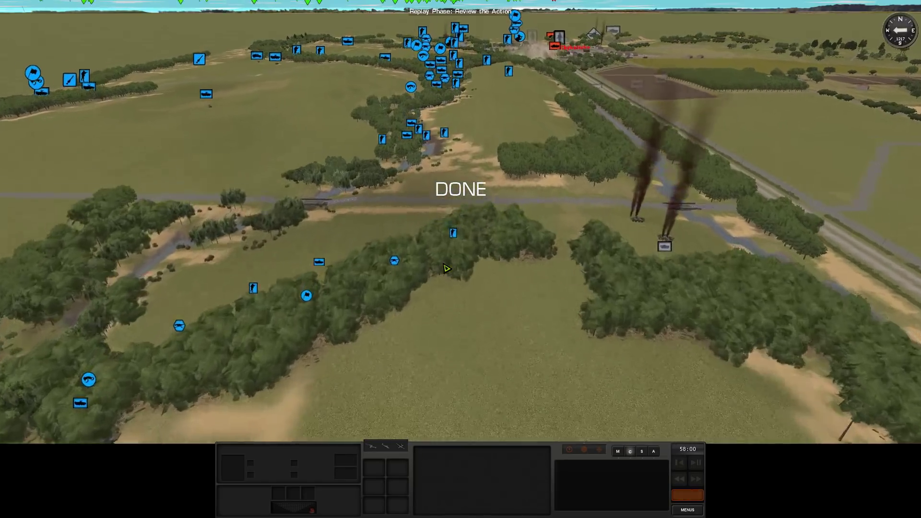
pyautogui.scroll(-5, 454, 267)
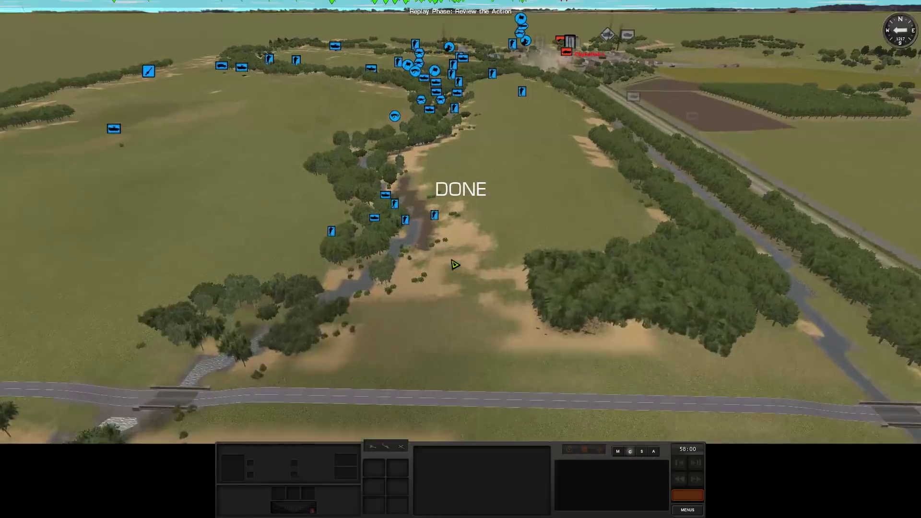
pyautogui.press('w')
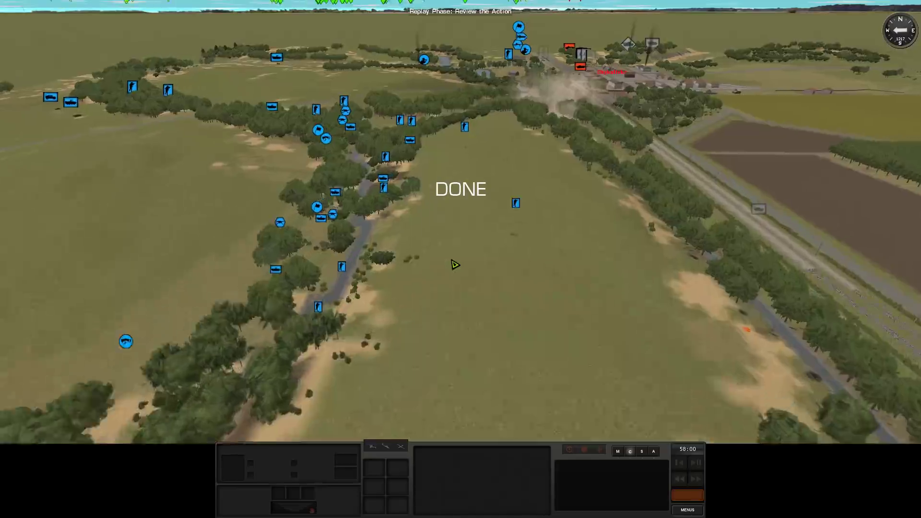
# Step: Swing toward town and follow the blue unit line past the central tree stand
pyautogui.press('w')
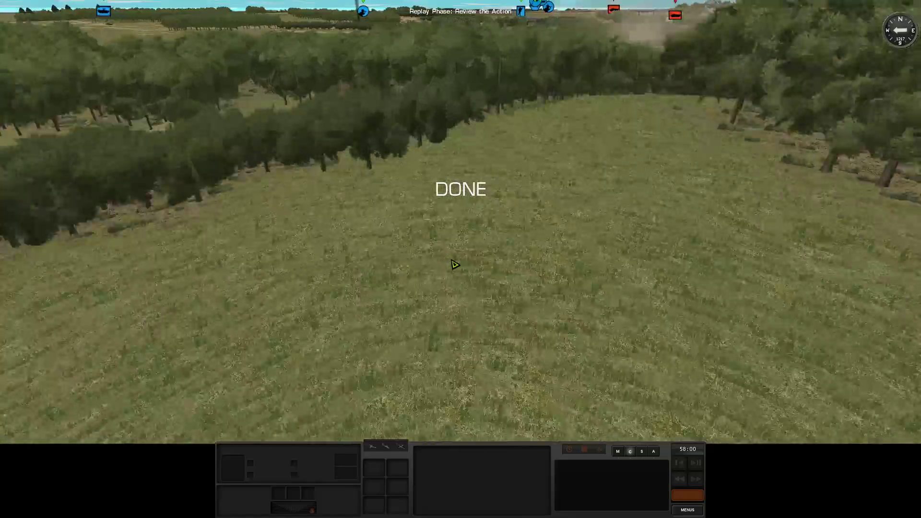
pyautogui.scroll(-5, 454, 265)
pyautogui.press('e')
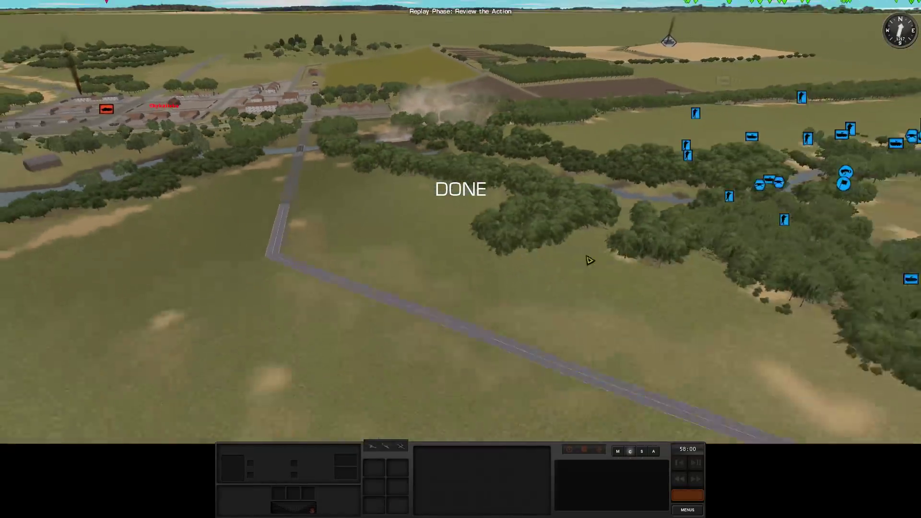
pyautogui.scroll(-5, 523, 269)
pyautogui.press('e')
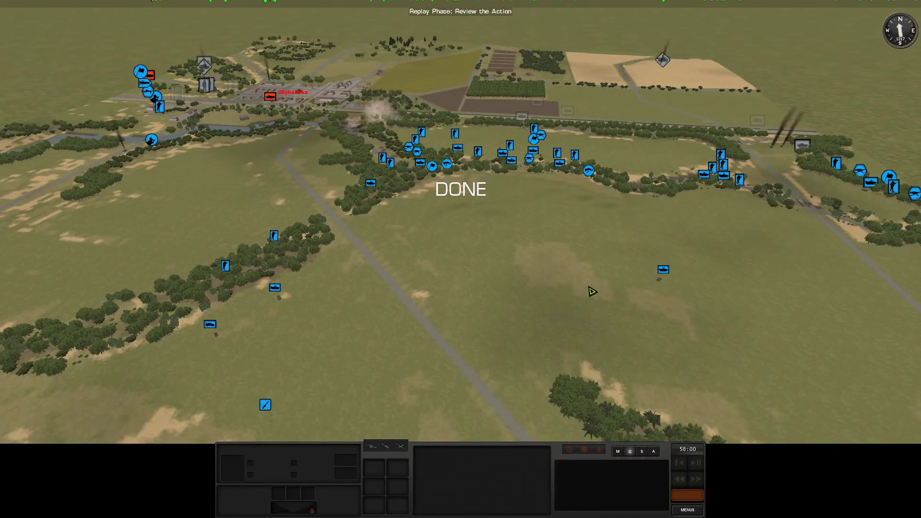
pyautogui.scroll(-3, 590, 291)
pyautogui.press('w')
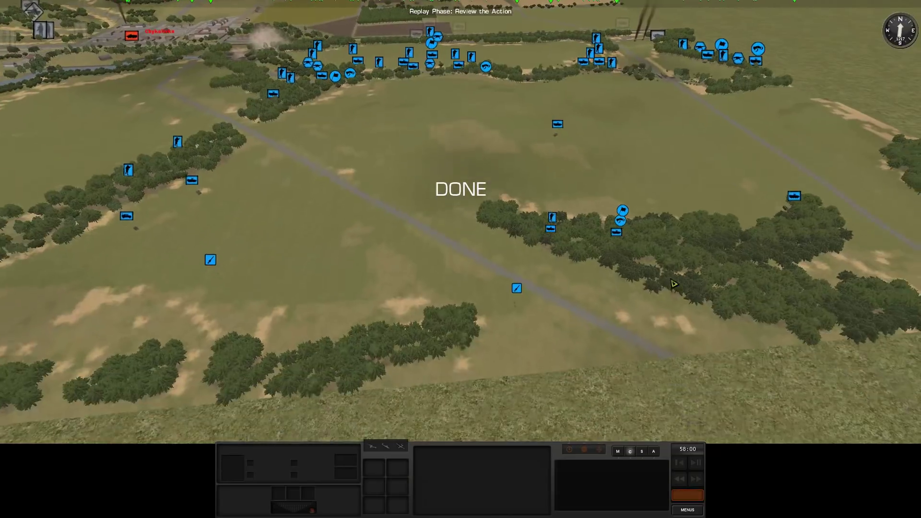
pyautogui.scroll(3, 827, 253)
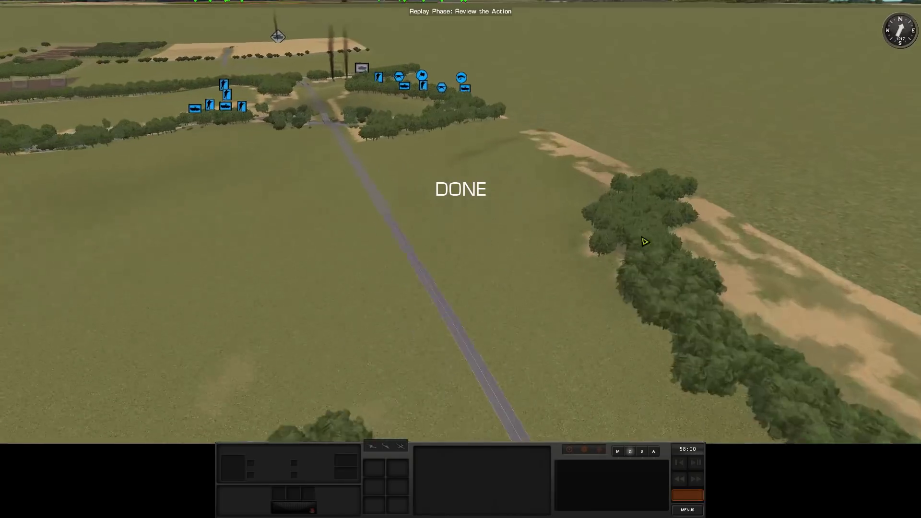
pyautogui.scroll(-5, 637, 213)
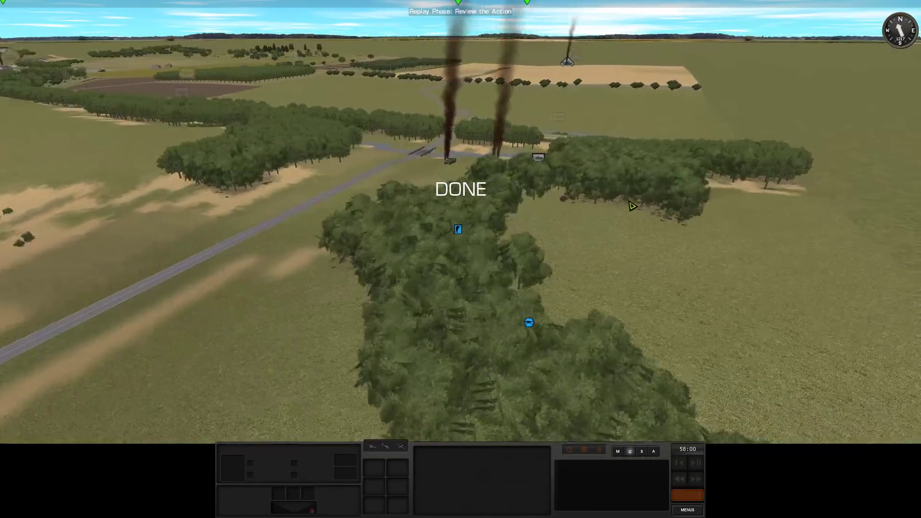
pyautogui.scroll(-5, 550, 201)
pyautogui.press('a')
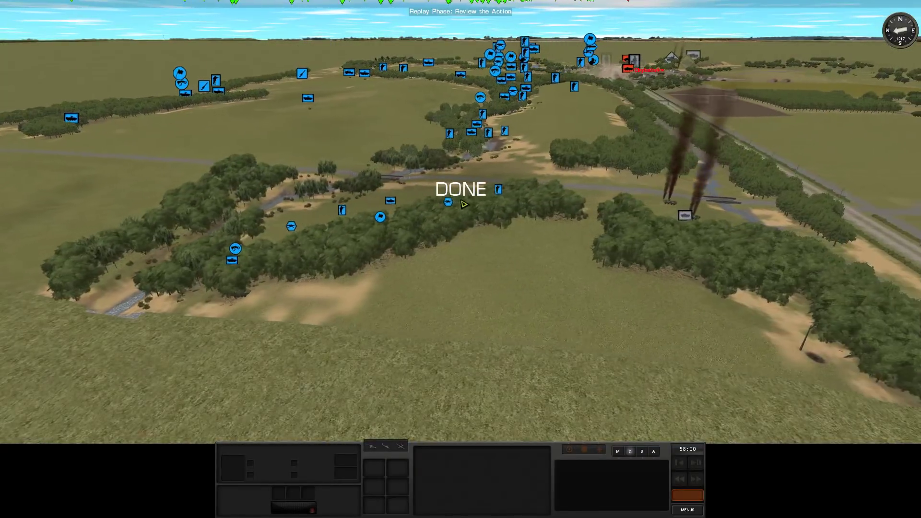
pyautogui.press('w')
pyautogui.scroll(3, 467, 205)
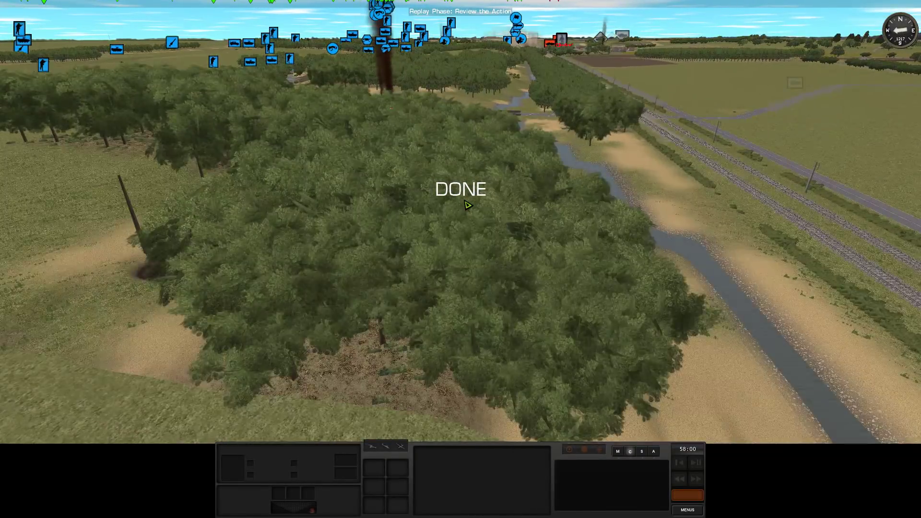
pyautogui.press('w')
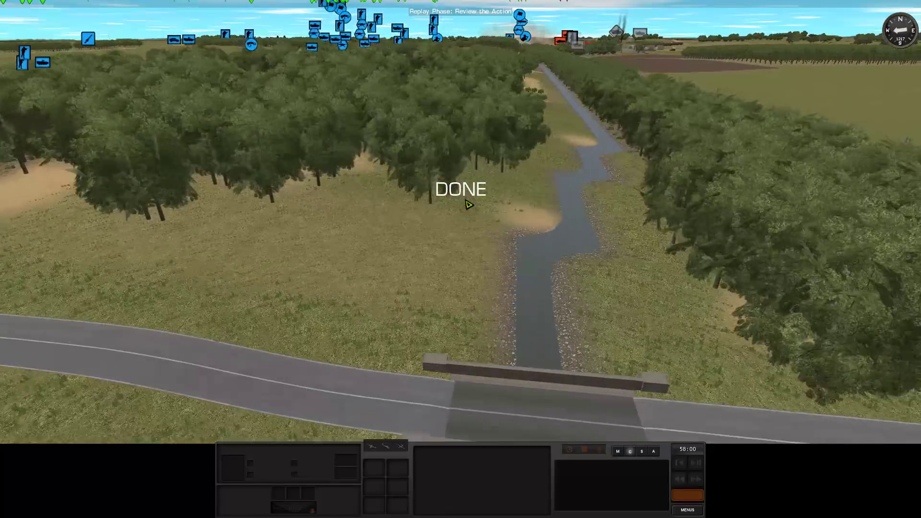
pyautogui.scroll(-3, 468, 206)
pyautogui.scroll(-3, 469, 206)
pyautogui.press('w')
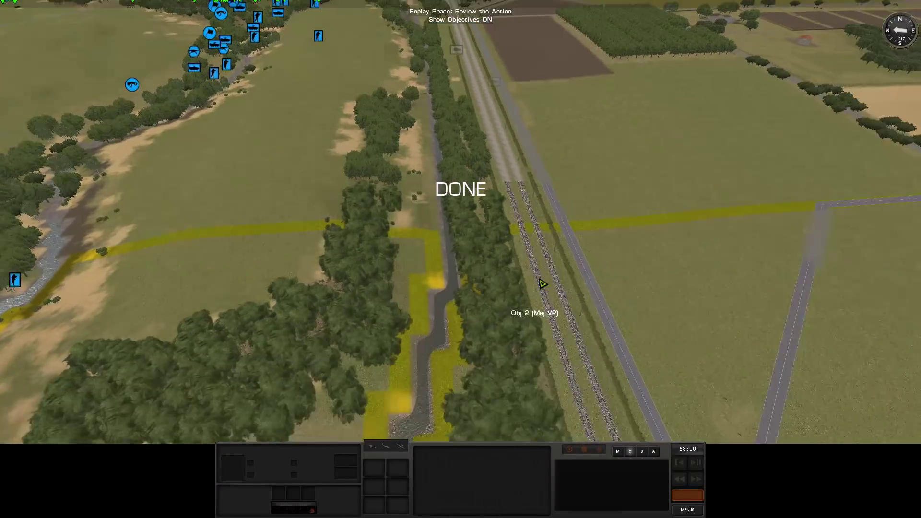
pyautogui.press('a')
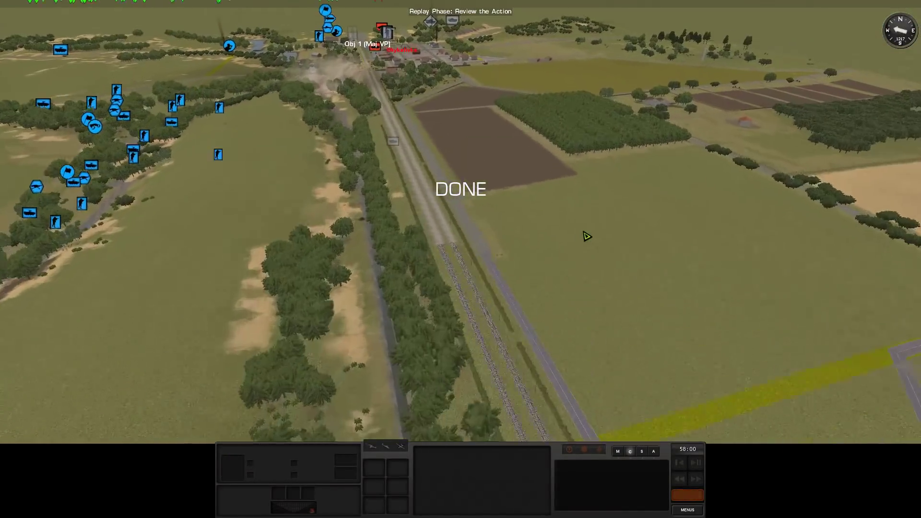
pyautogui.scroll(5, 510, 220)
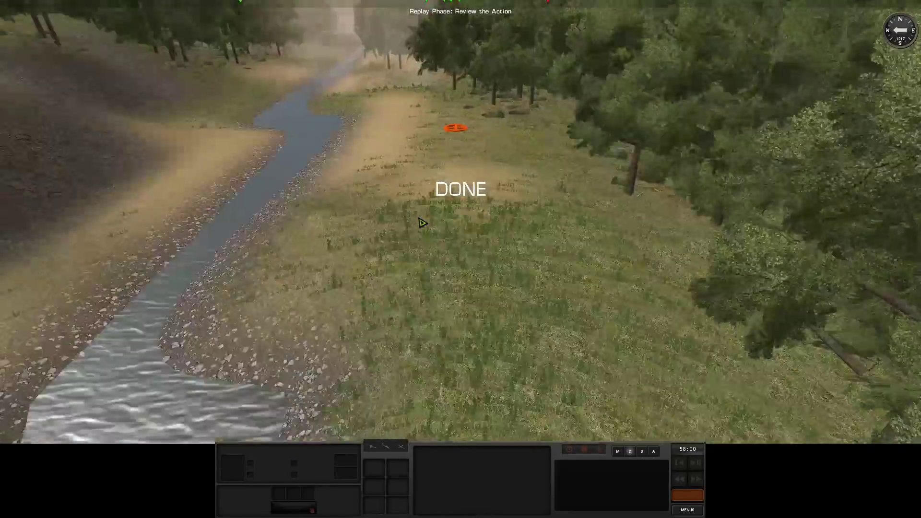
pyautogui.scroll(-5, 645, 229)
pyautogui.press('a')
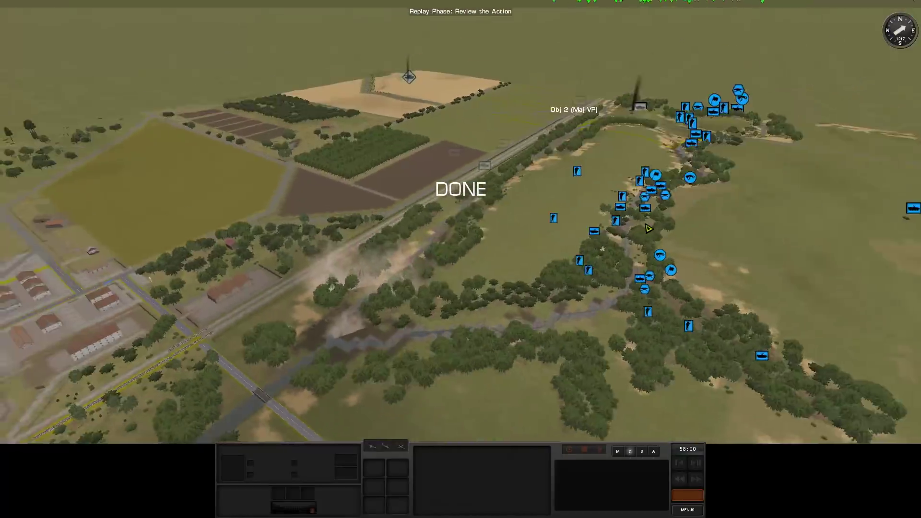
pyautogui.press('d')
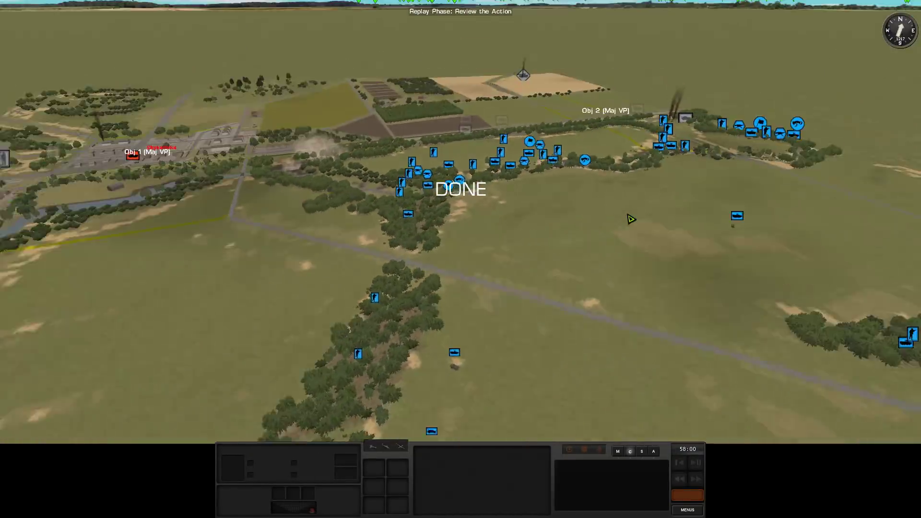
pyautogui.press('a')
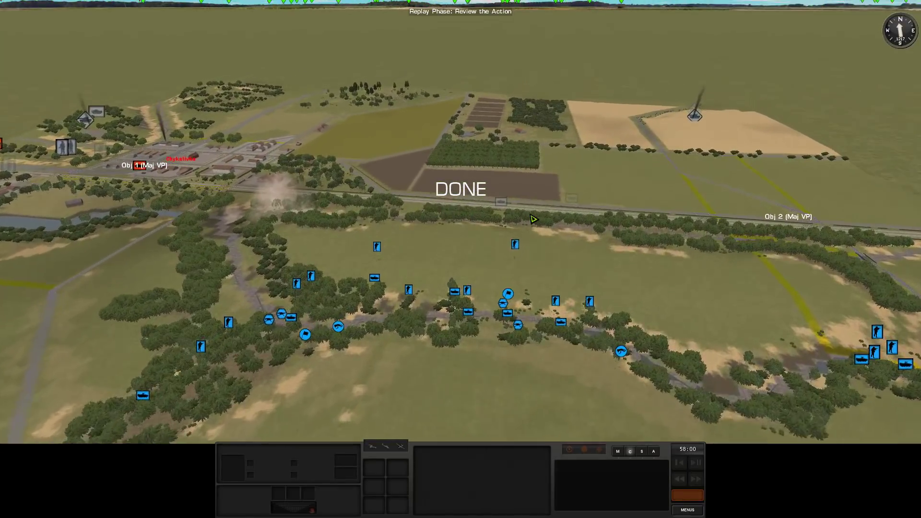
pyautogui.press('w')
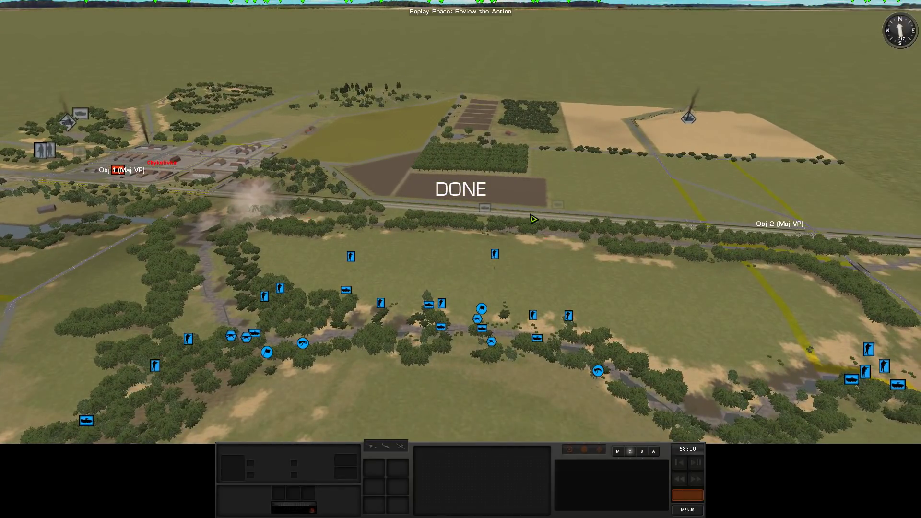
pyautogui.press('w')
pyautogui.press('d')
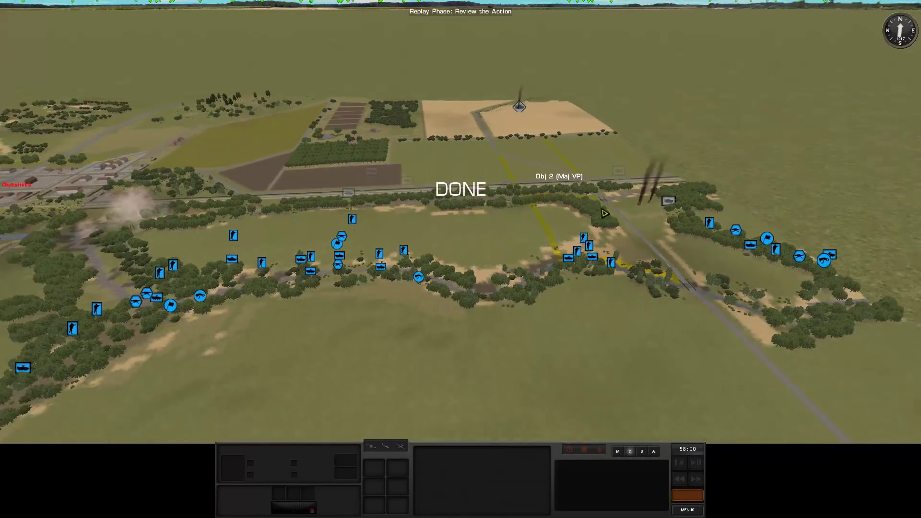
pyautogui.scroll(3, 547, 255)
pyautogui.scroll(-5, 523, 268)
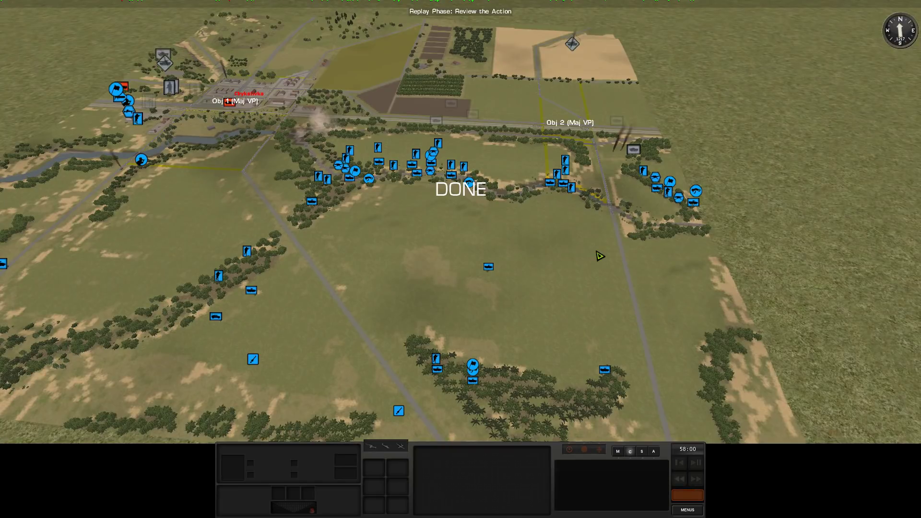
pyautogui.scroll(2, 541, 270)
pyautogui.scroll(2, 526, 285)
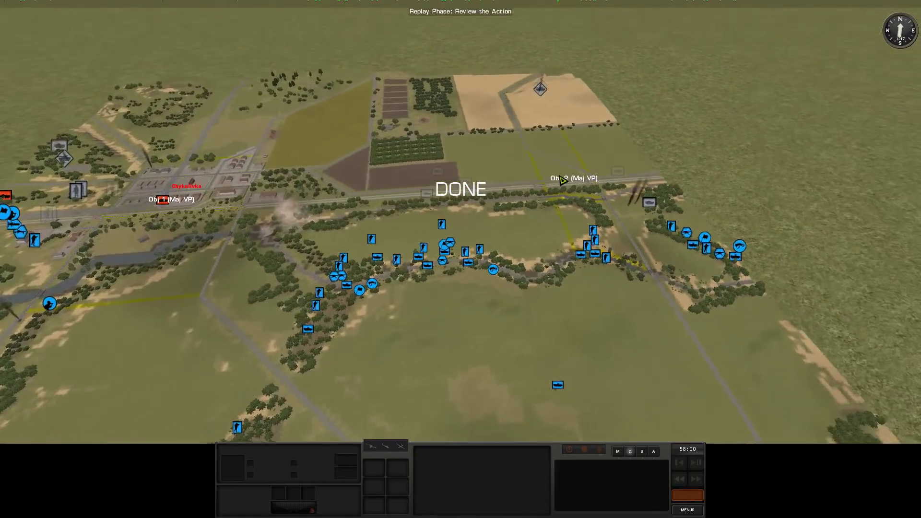
pyautogui.scroll(2, 518, 291)
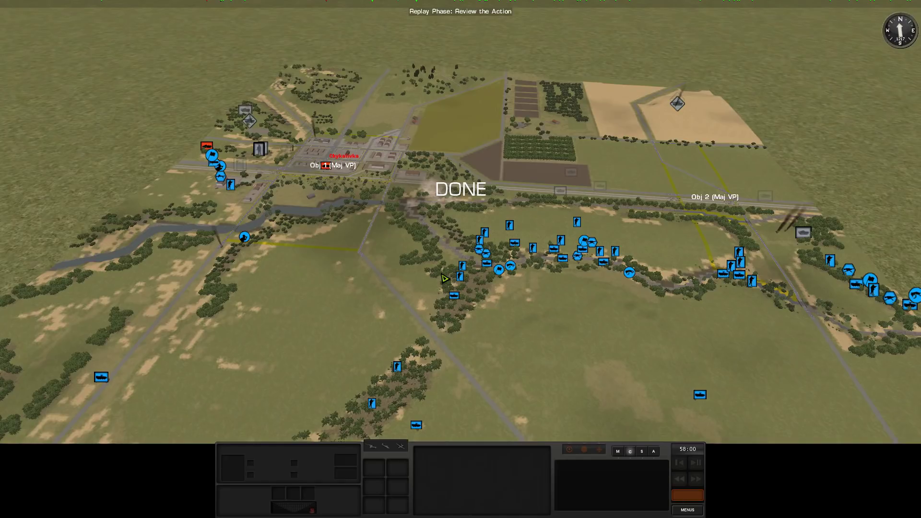
pyautogui.click(501, 241)
pyautogui.doubleClick(529, 284)
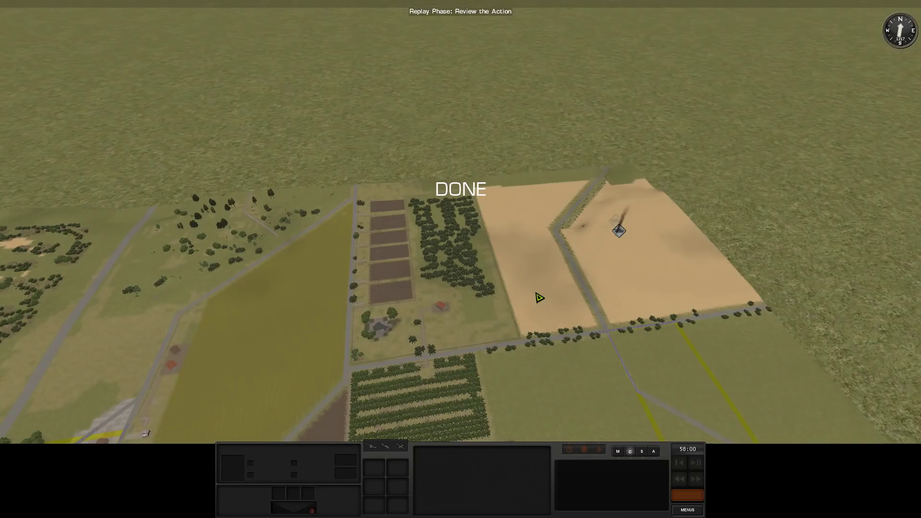
pyautogui.scroll(-3, 535, 287)
pyautogui.scroll(-3, 518, 259)
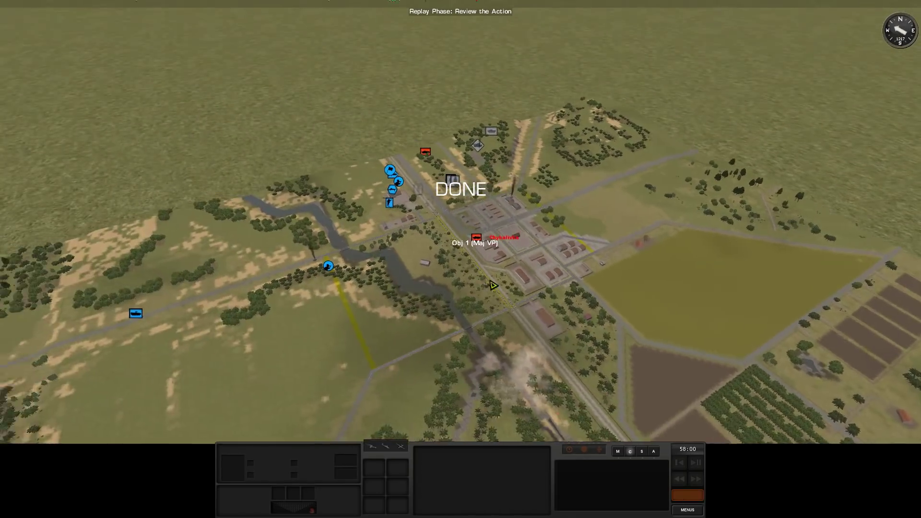
pyautogui.scroll(-3, 509, 236)
pyautogui.scroll(-2, 533, 259)
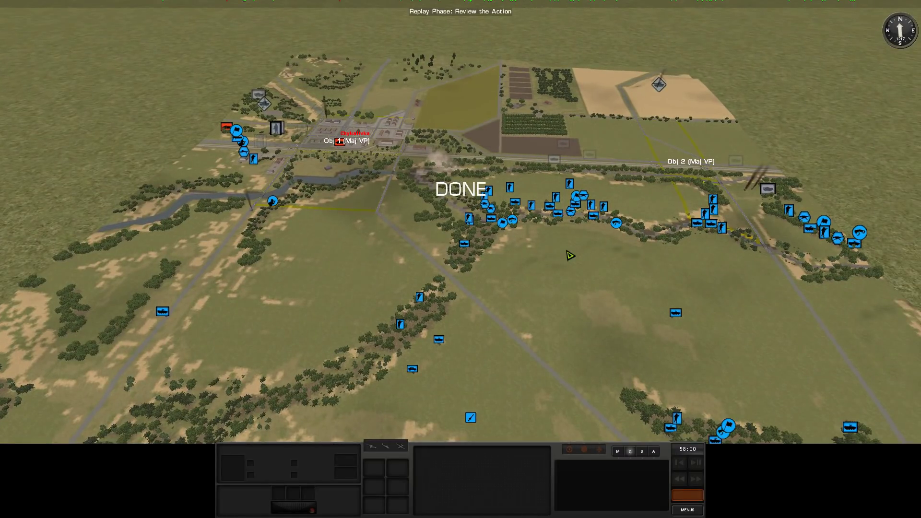
pyautogui.scroll(2, 504, 248)
pyautogui.scroll(4, 442, 240)
# Step: Orbit the battlefield and fly past the treeline to look along the railway
pyautogui.moveTo(443, 240); pyautogui.dragTo(790, 253)
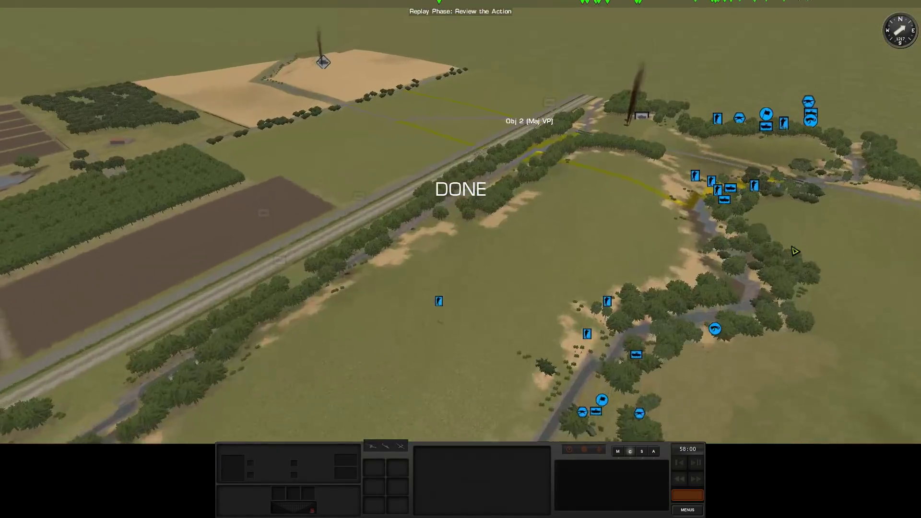
pyautogui.scroll(3, 720, 245)
pyautogui.scroll(3, 585, 222)
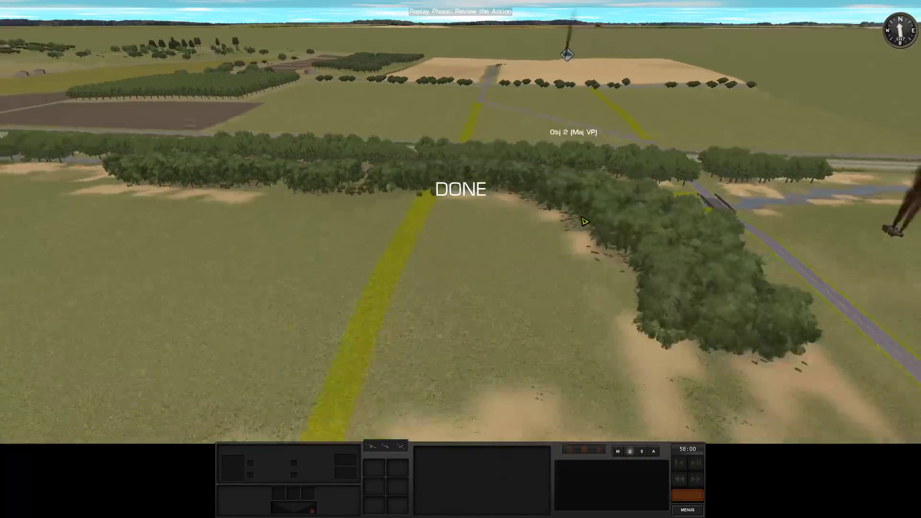
pyautogui.press('w')
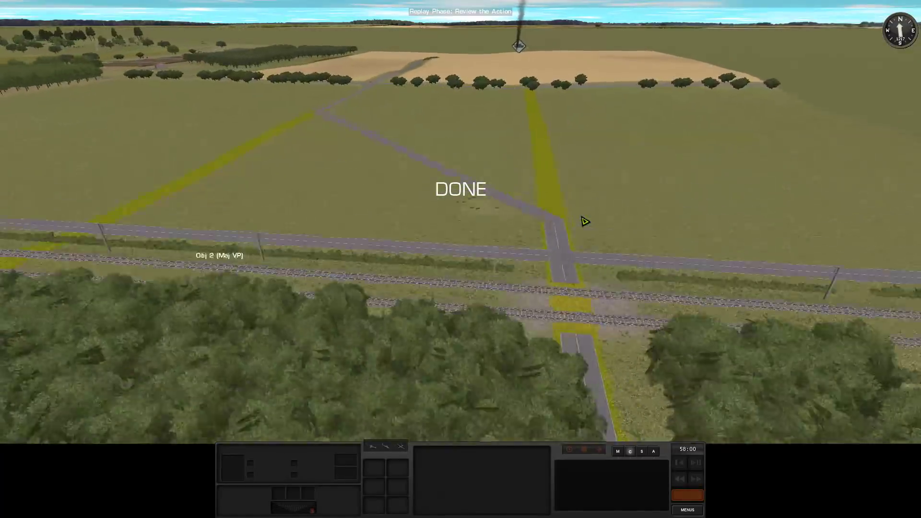
pyautogui.press('q')
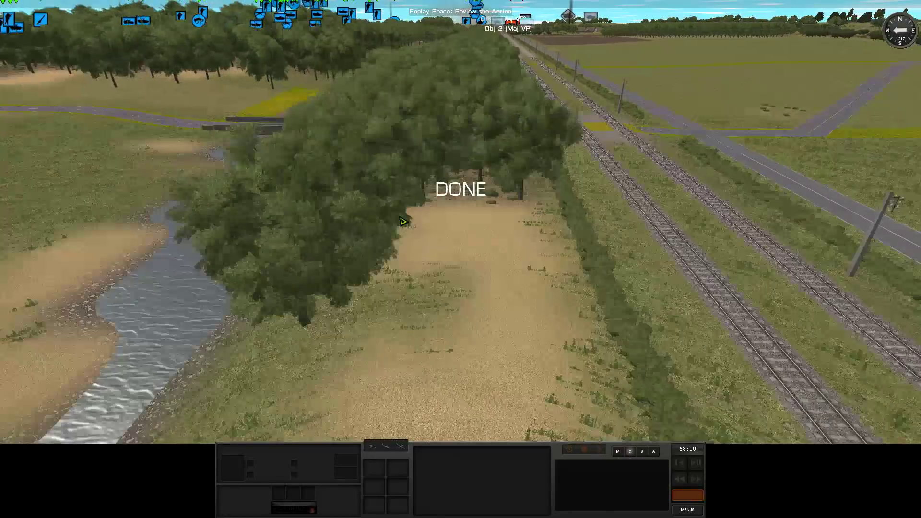
pyautogui.scroll(-3, 403, 222)
pyautogui.scroll(-3, 401, 209)
pyautogui.scroll(-3, 402, 211)
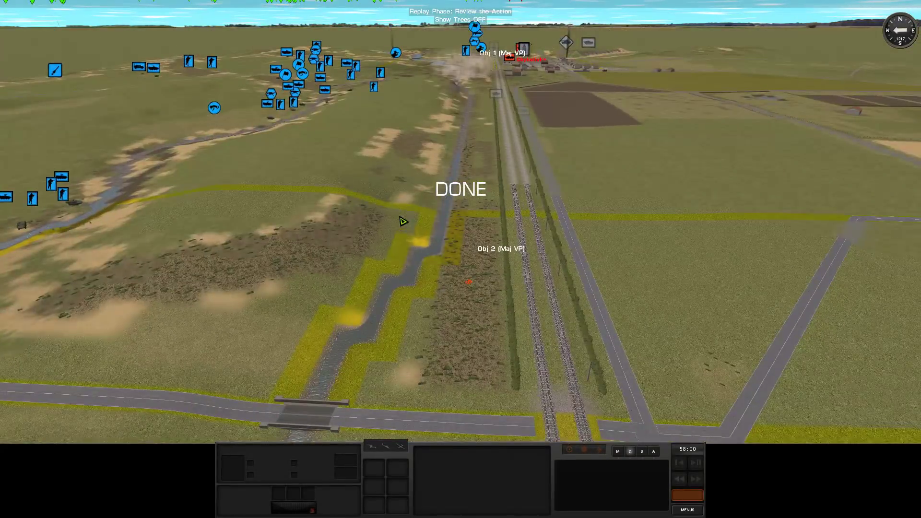
pyautogui.scroll(3, 285, 250)
# Step: Swing the camera along the river and road toward the distant smoke columns
pyautogui.press('e')
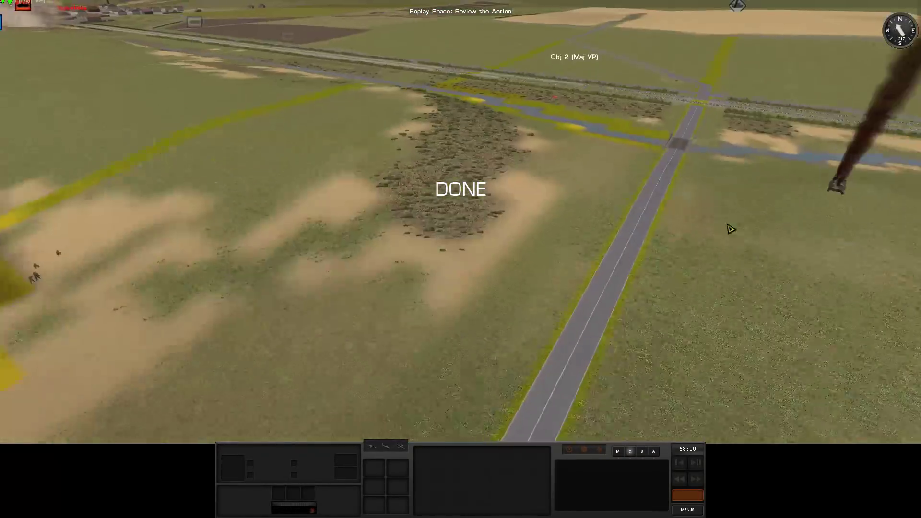
pyautogui.scroll(3, 619, 226)
pyautogui.scroll(3, 649, 212)
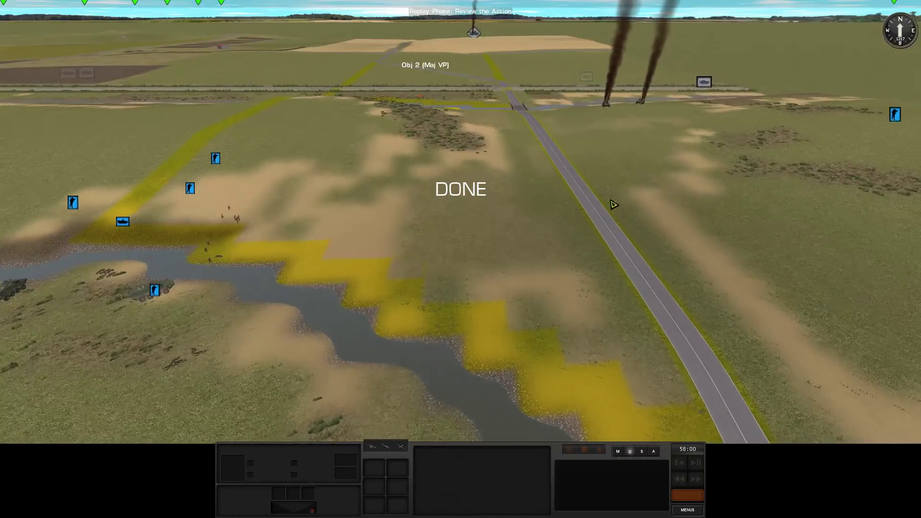
pyautogui.press('q')
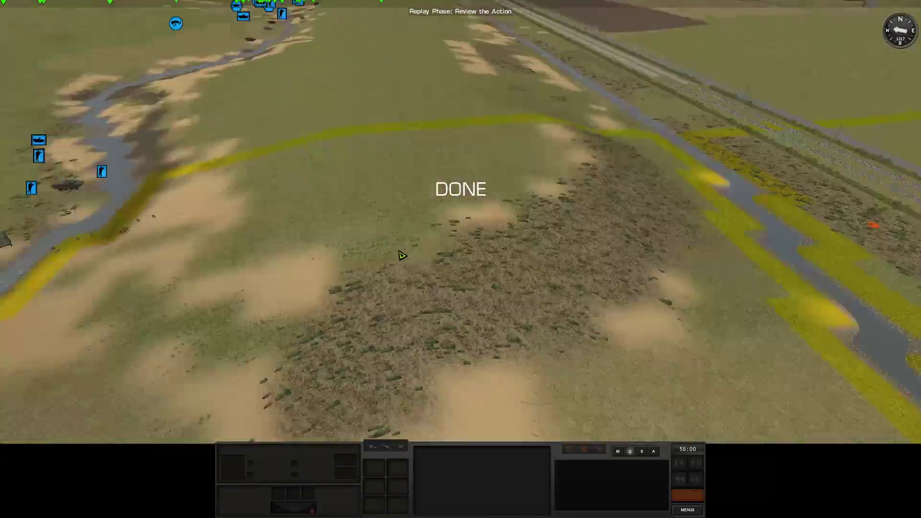
pyautogui.press('q')
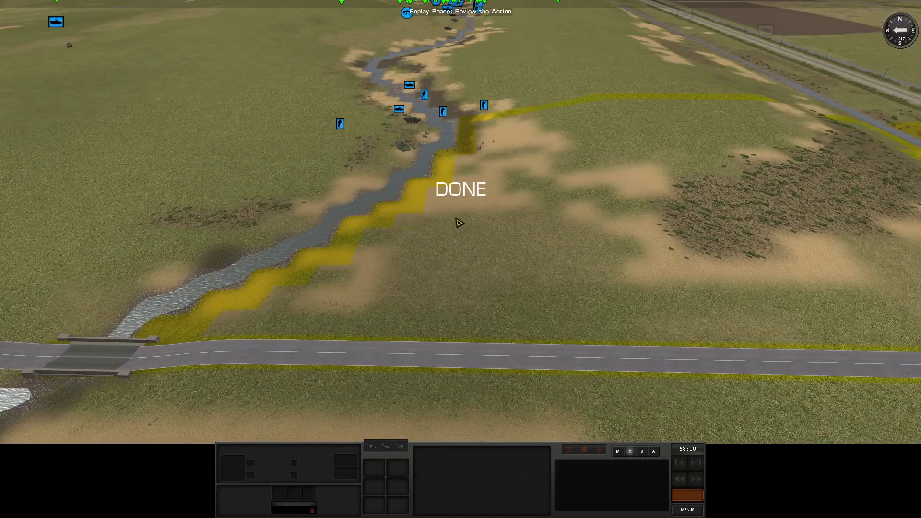
pyautogui.moveTo(458, 223)
pyautogui.mouseDown()
pyautogui.moveTo(689, 223)
pyautogui.moveTo(456, 309)
pyautogui.moveTo(411, 255)
pyautogui.moveTo(404, 222)
pyautogui.mouseUp()
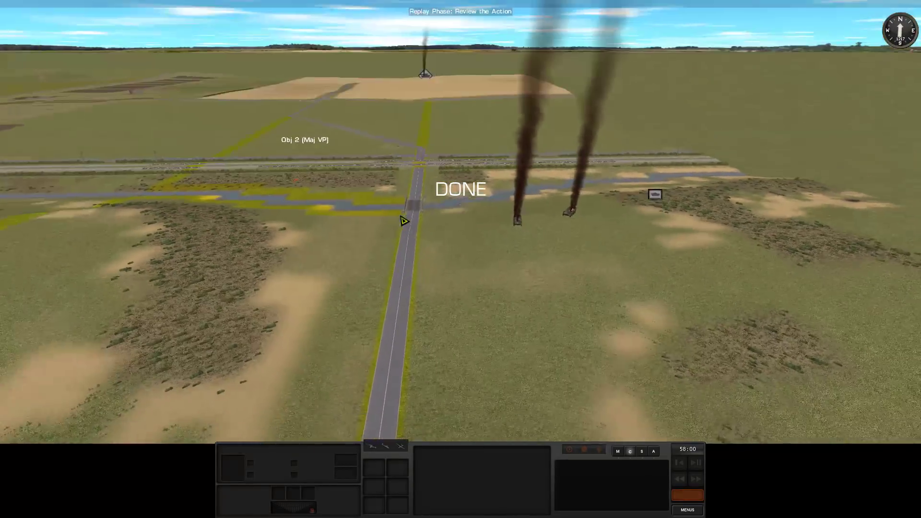
pyautogui.scroll(5, 410, 230)
pyautogui.scroll(-5, 428, 253)
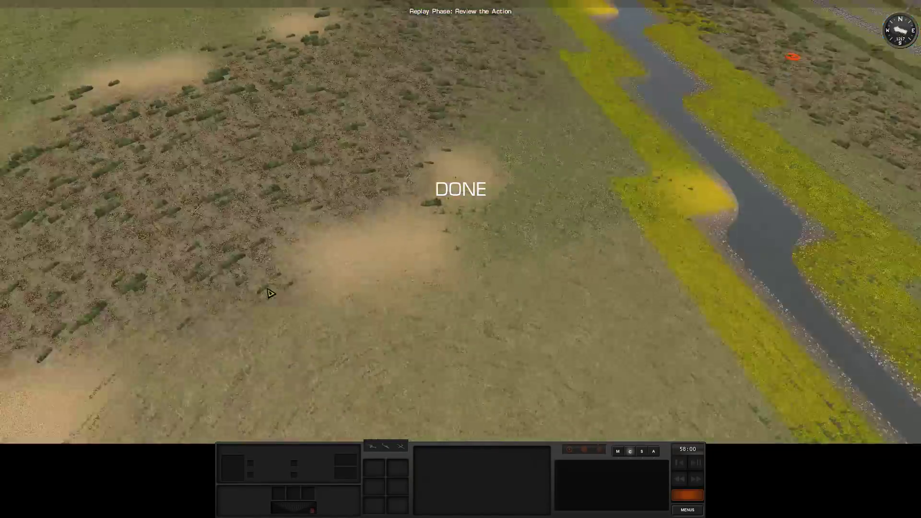
# Step: Tilt down onto the river and units, show the trees again, and swing into the canopy
pyautogui.moveTo(367, 313); pyautogui.dragTo(528, 239)
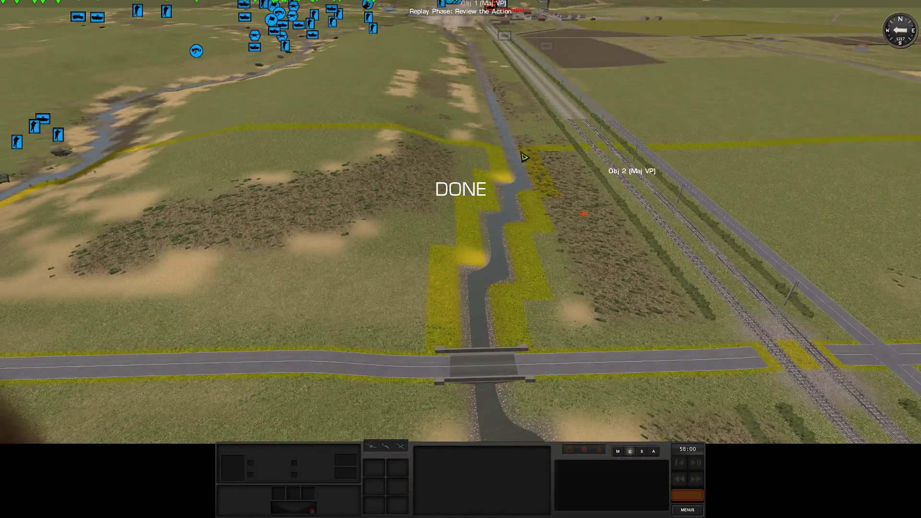
pyautogui.scroll(4, 504, 217)
pyautogui.scroll(3, 479, 262)
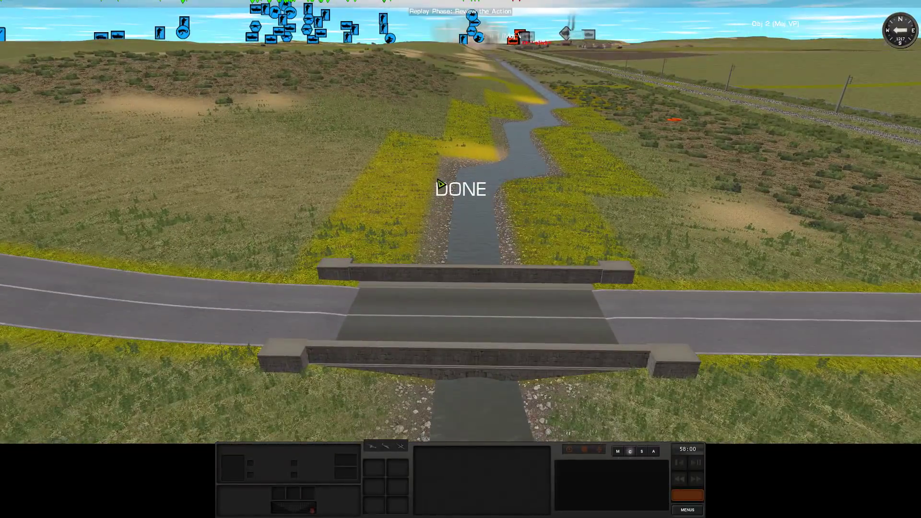
pyautogui.hotkey('alt', 't')
pyautogui.moveTo(439, 182)
pyautogui.mouseDown()
pyautogui.moveTo(529, 234)
pyautogui.moveTo(442, 214)
pyautogui.moveTo(334, 210)
pyautogui.moveTo(612, 276)
pyautogui.mouseUp()
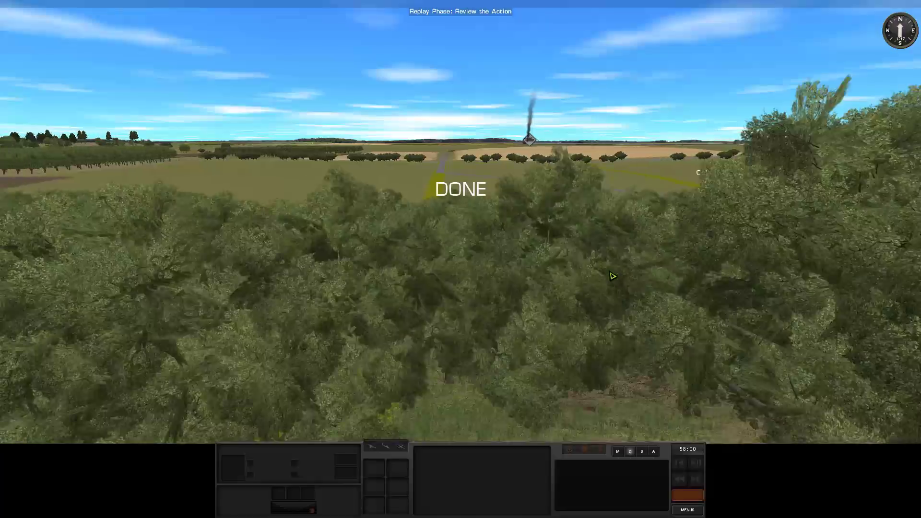
pyautogui.press('w')
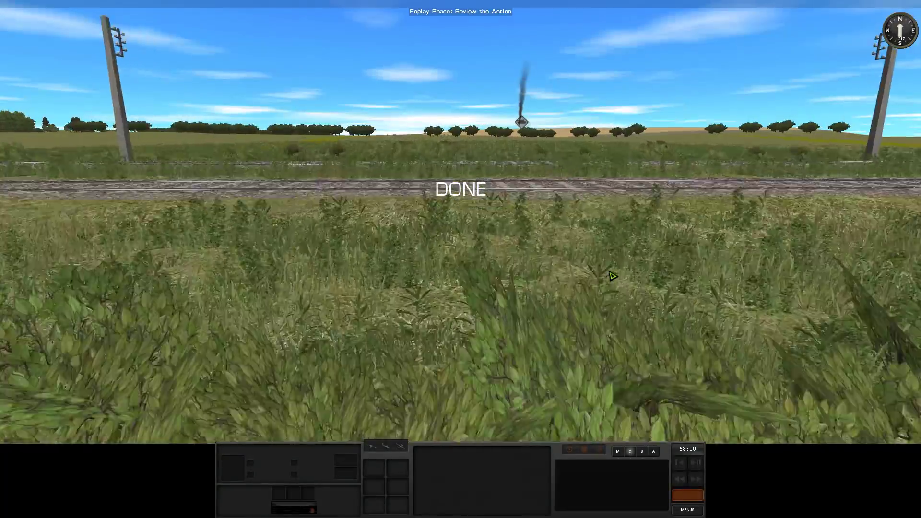
pyautogui.moveTo(614, 272)
pyautogui.mouseDown()
pyautogui.moveTo(387, 284)
pyautogui.moveTo(265, 160)
pyautogui.mouseUp()
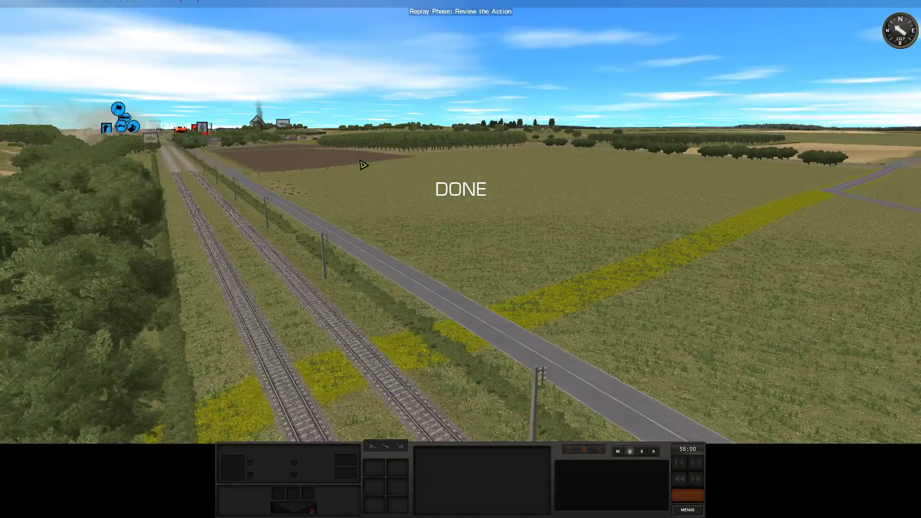
pyautogui.moveTo(363, 165); pyautogui.dragTo(562, 167)
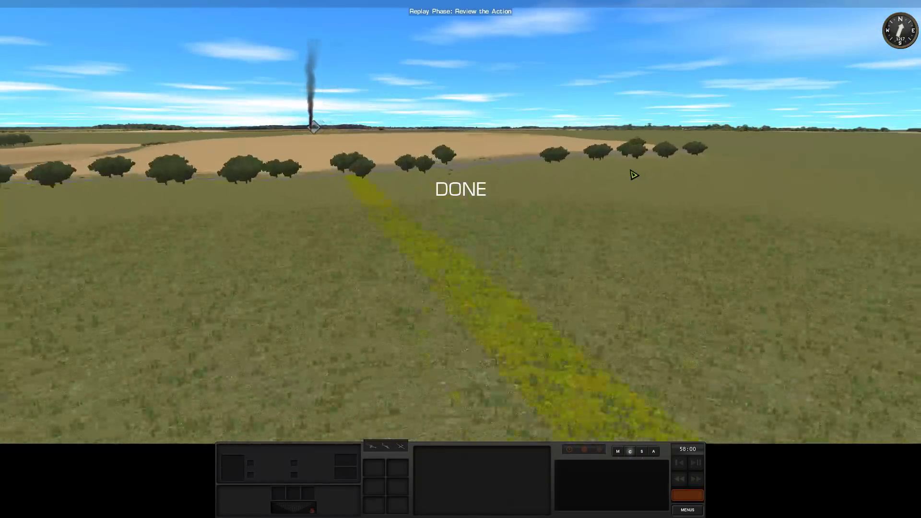
pyautogui.moveTo(634, 176); pyautogui.dragTo(465, 188)
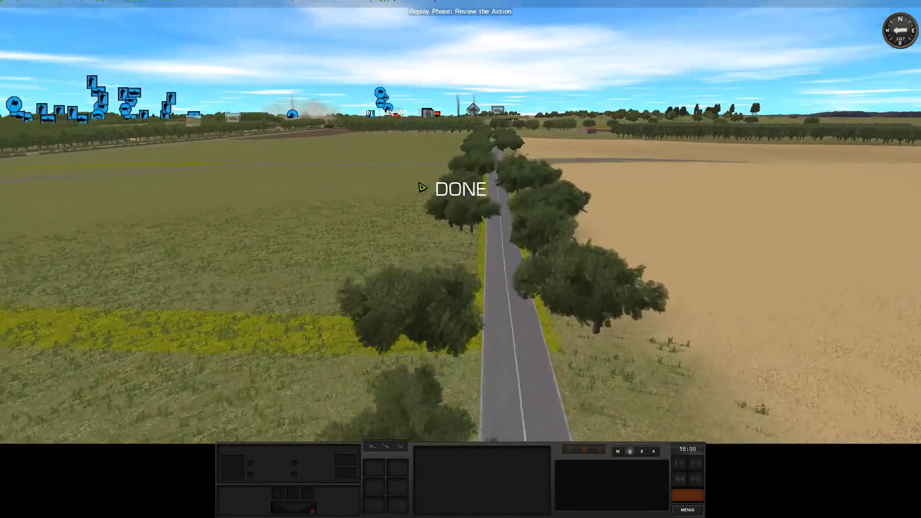
pyautogui.scroll(5, 448, 189)
pyautogui.press('e')
pyautogui.press('w')
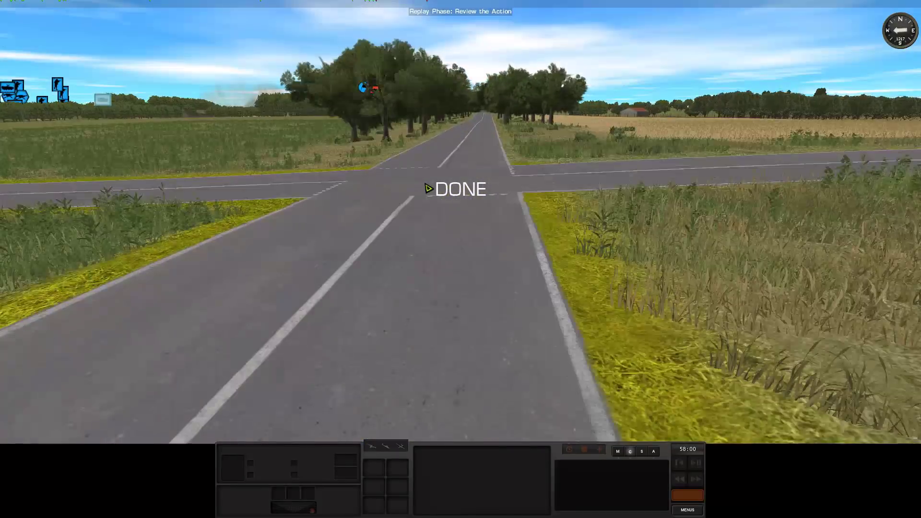
pyautogui.scroll(-5, 389, 205)
pyautogui.press('q')
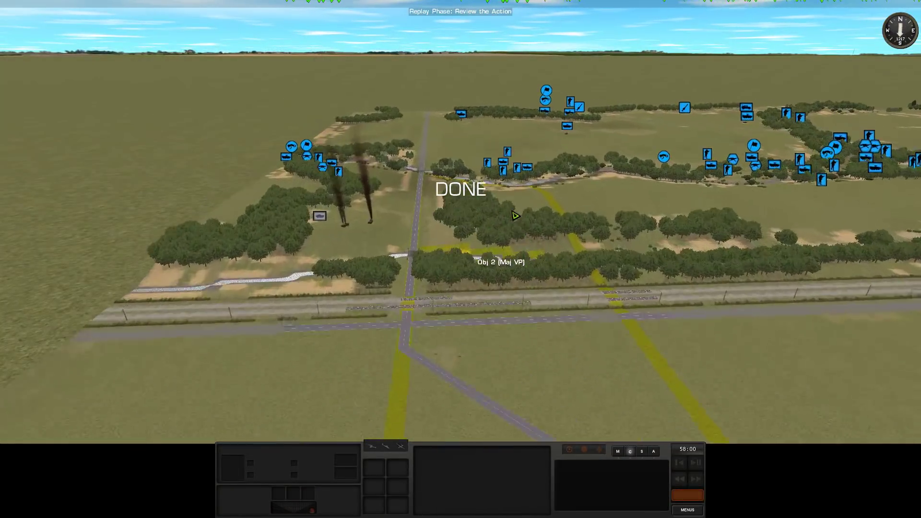
pyautogui.press('w')
pyautogui.scroll(5, 516, 215)
pyautogui.press('w')
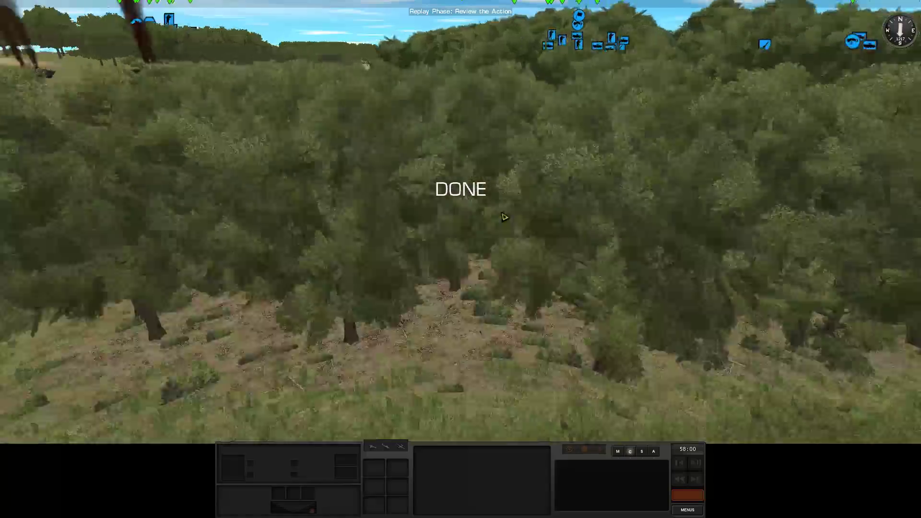
pyautogui.scroll(-5, 699, 217)
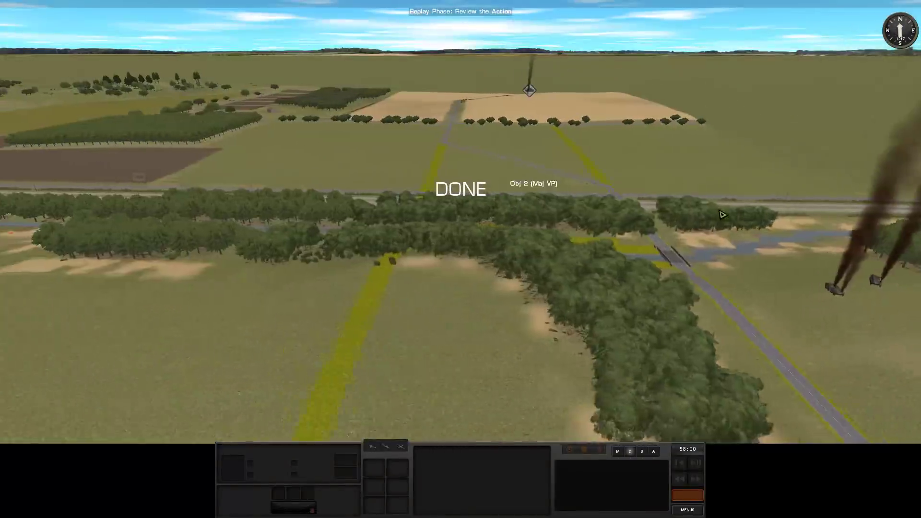
pyautogui.press('d')
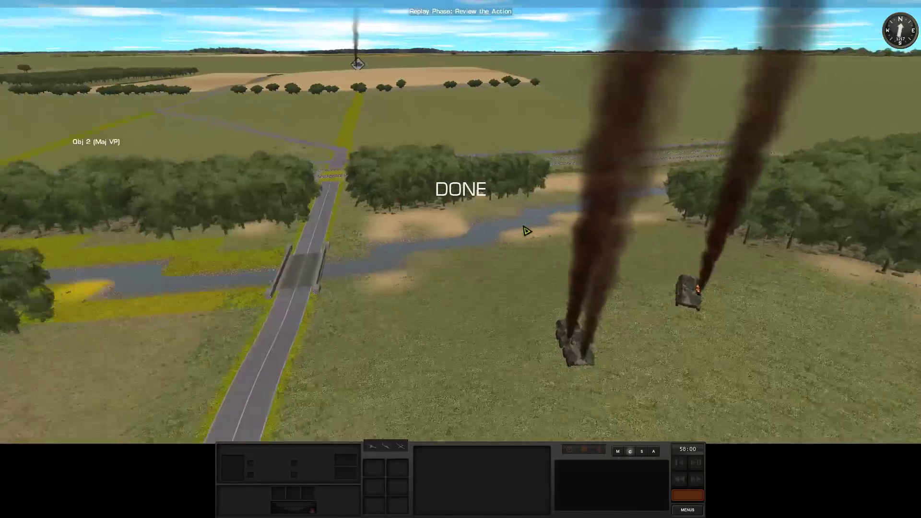
pyautogui.press('w')
pyautogui.scroll(-3, 619, 252)
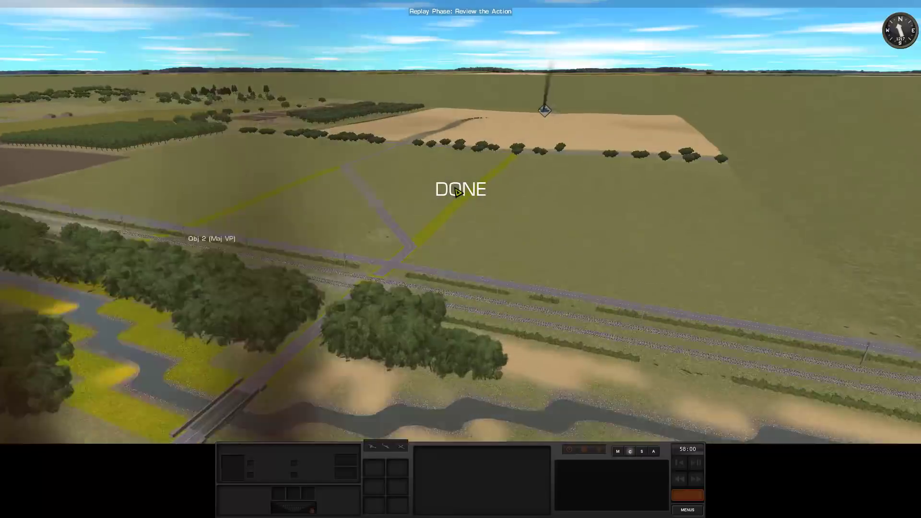
pyautogui.press('a')
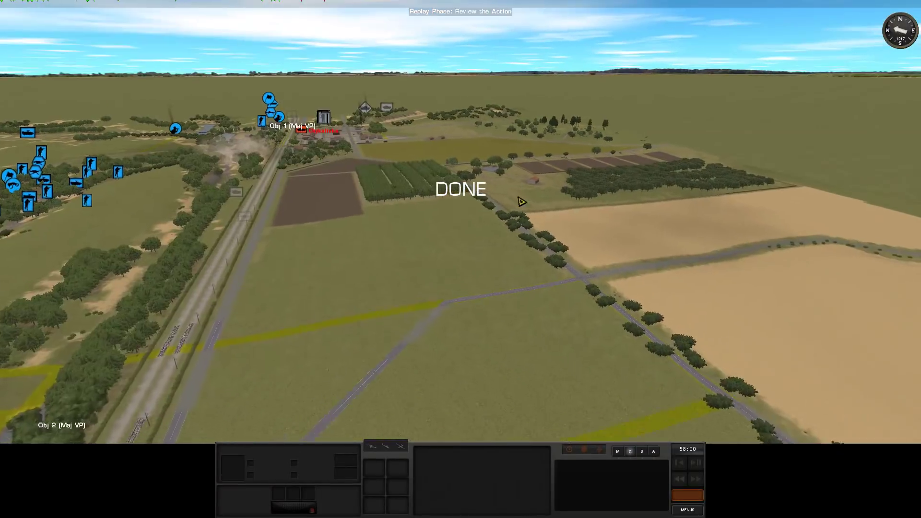
pyautogui.press('1')
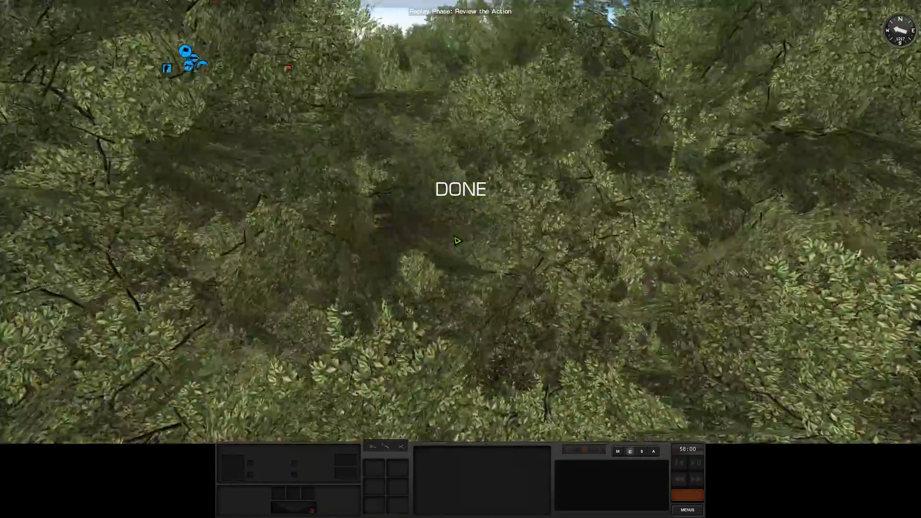
pyautogui.press('5')
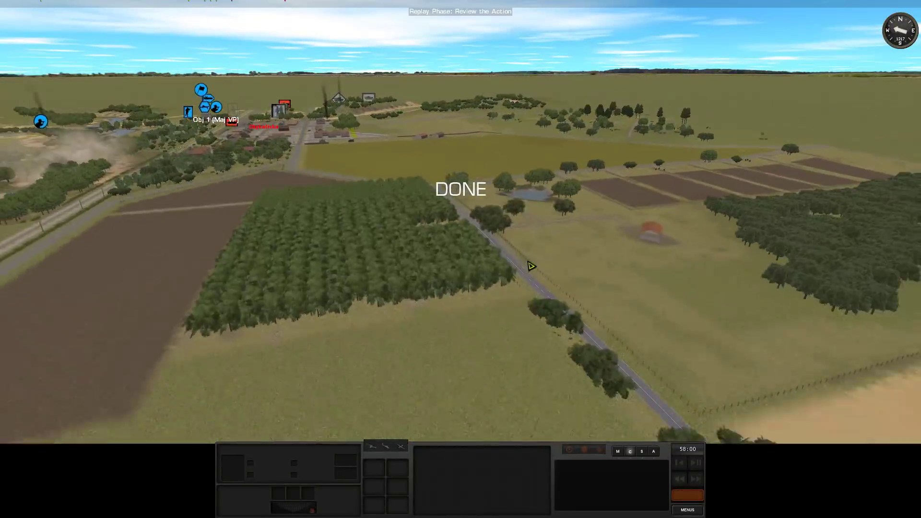
pyautogui.press('w')
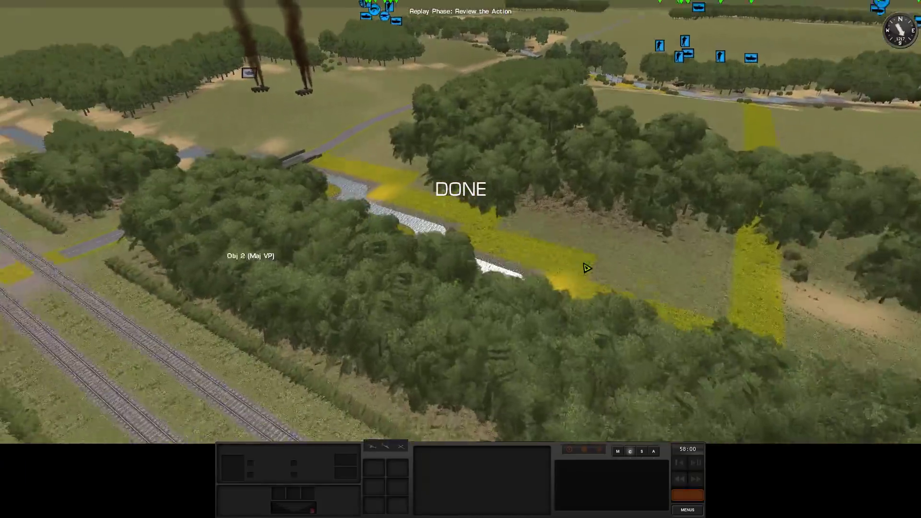
pyautogui.scroll(-3, 447, 272)
pyautogui.scroll(-3, 447, 263)
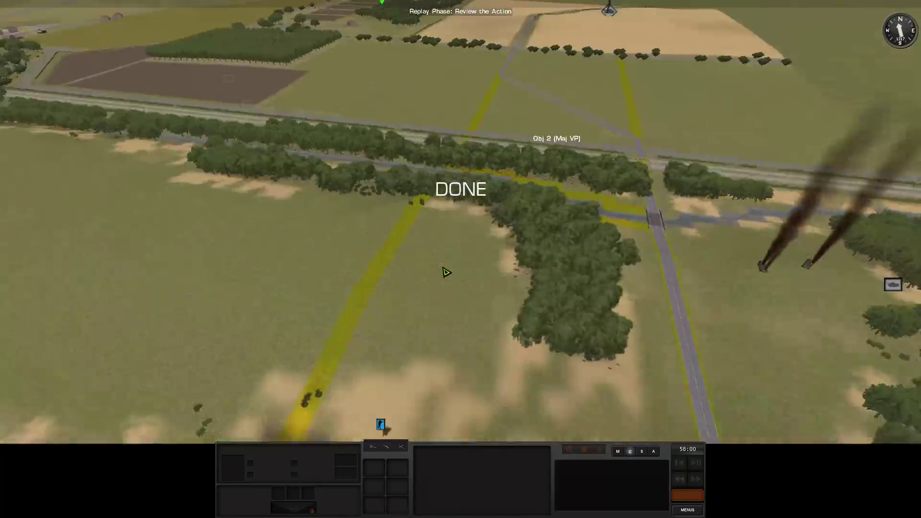
pyautogui.scroll(-2, 469, 245)
pyautogui.press('w')
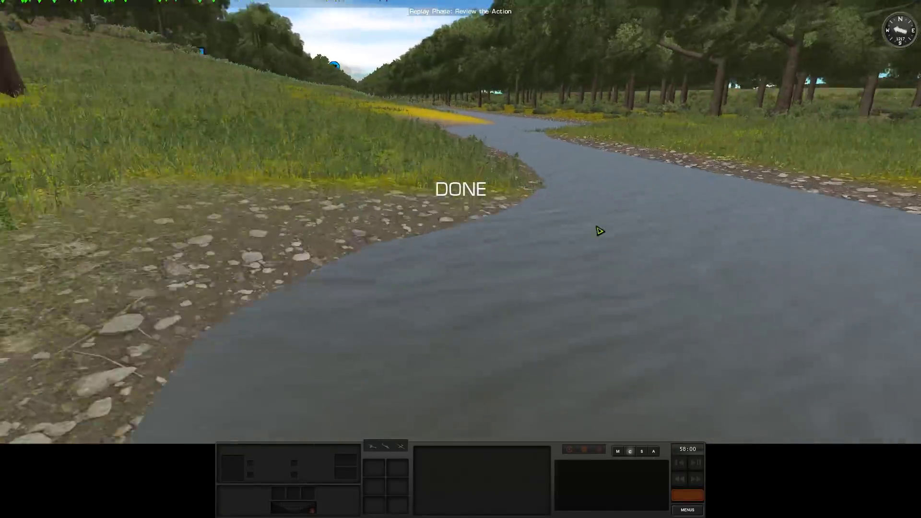
pyautogui.press('d')
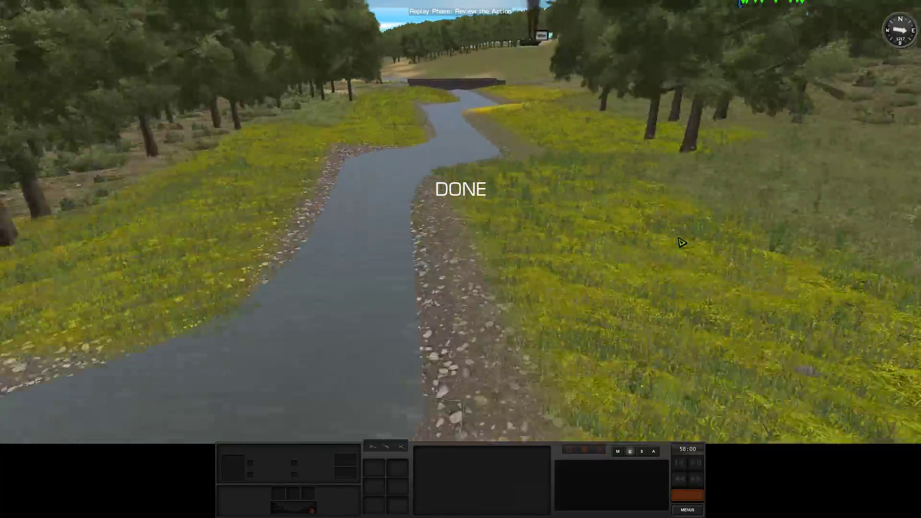
pyautogui.press('w')
pyautogui.scroll(-5, 608, 236)
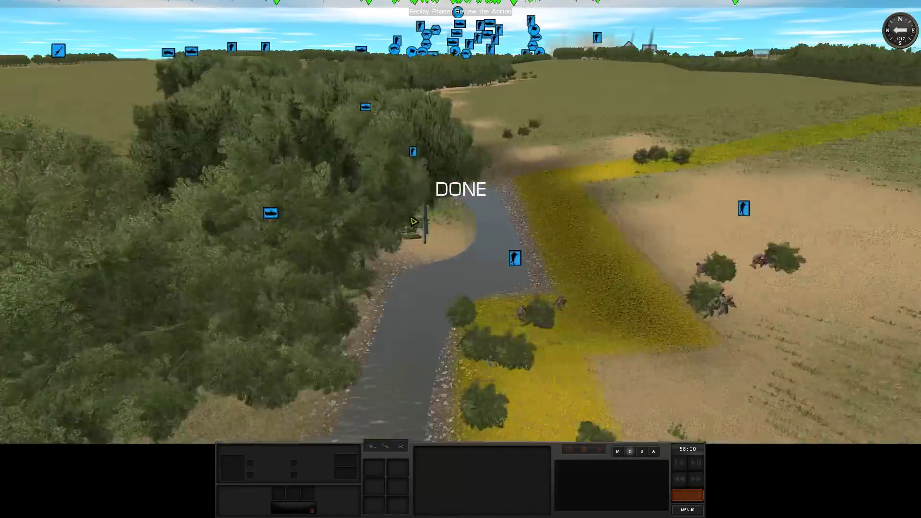
pyautogui.moveTo(414, 222); pyautogui.dragTo(709, 224)
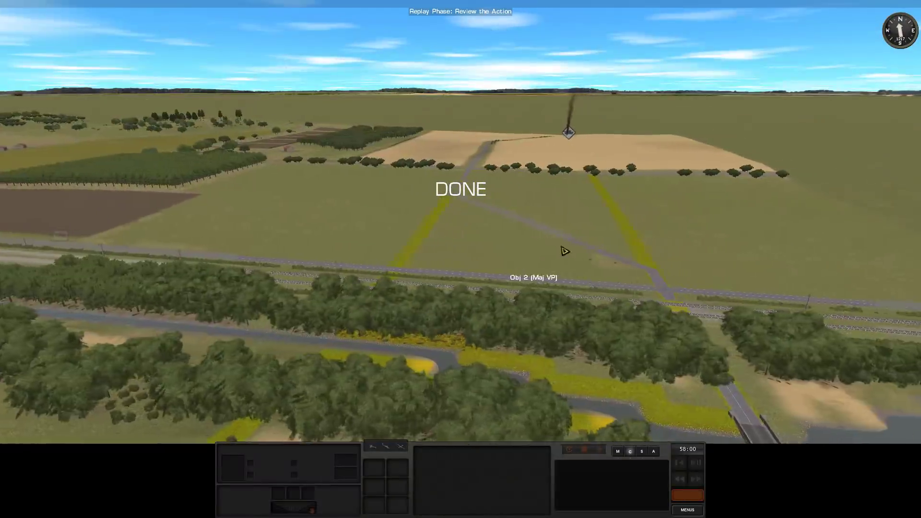
pyautogui.scroll(5, 608, 276)
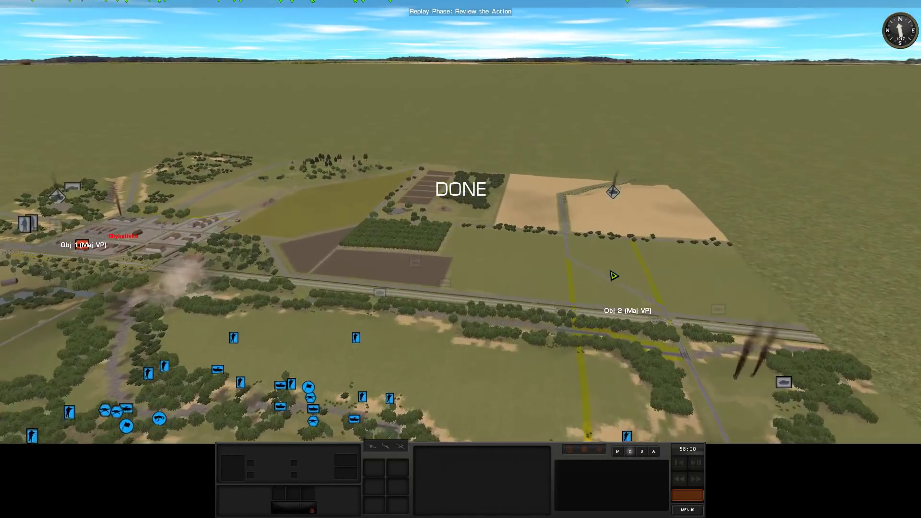
pyautogui.press('d')
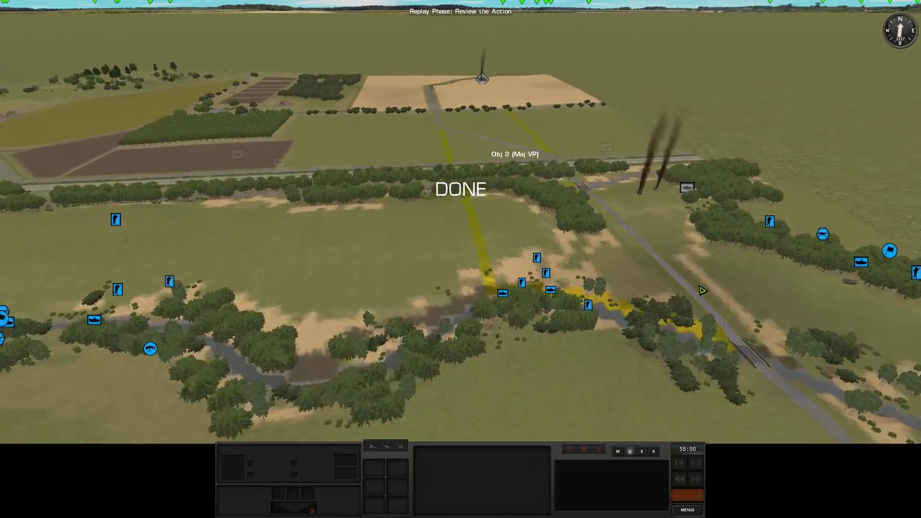
pyautogui.moveTo(703, 290); pyautogui.dragTo(347, 283)
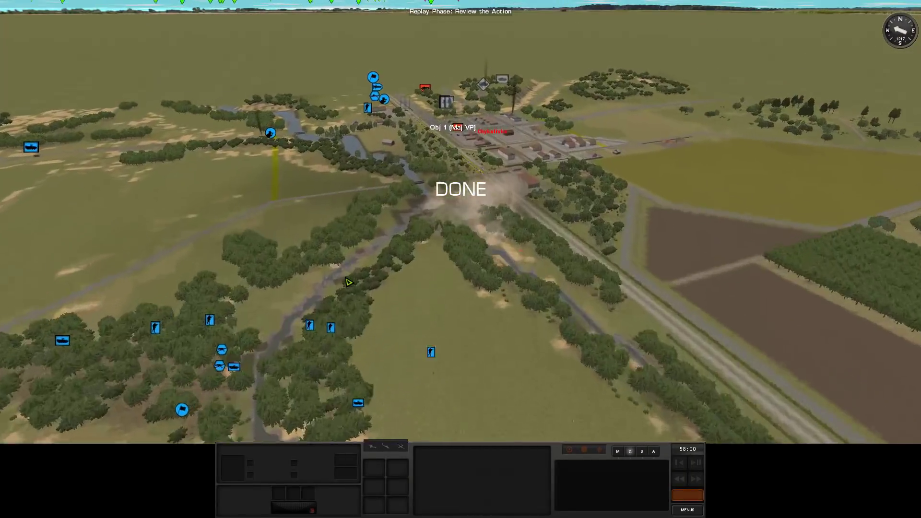
pyautogui.scroll(3, 347, 283)
pyautogui.scroll(-2, 347, 284)
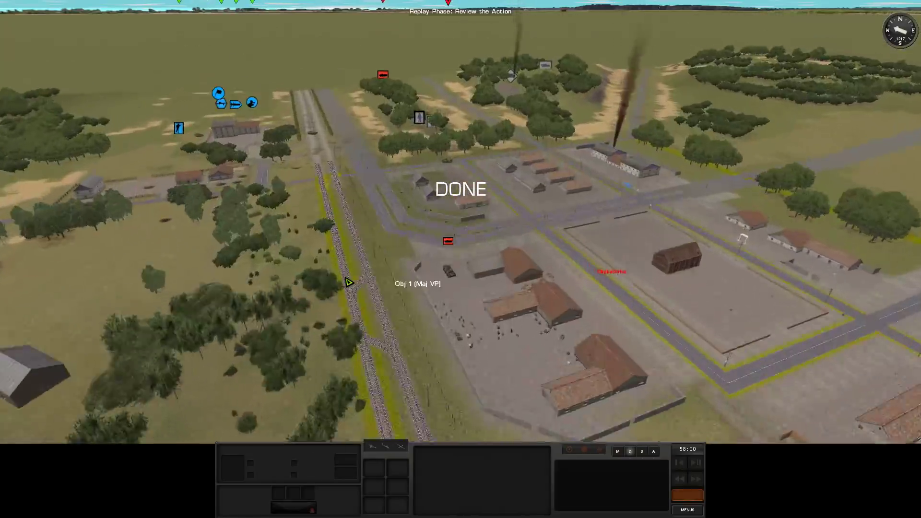
pyautogui.moveTo(348, 283)
pyautogui.mouseDown()
pyautogui.moveTo(645, 248)
pyautogui.moveTo(511, 298)
pyautogui.moveTo(519, 235)
pyautogui.mouseUp()
pyautogui.scroll(3, 520, 227)
pyautogui.scroll(3, 526, 209)
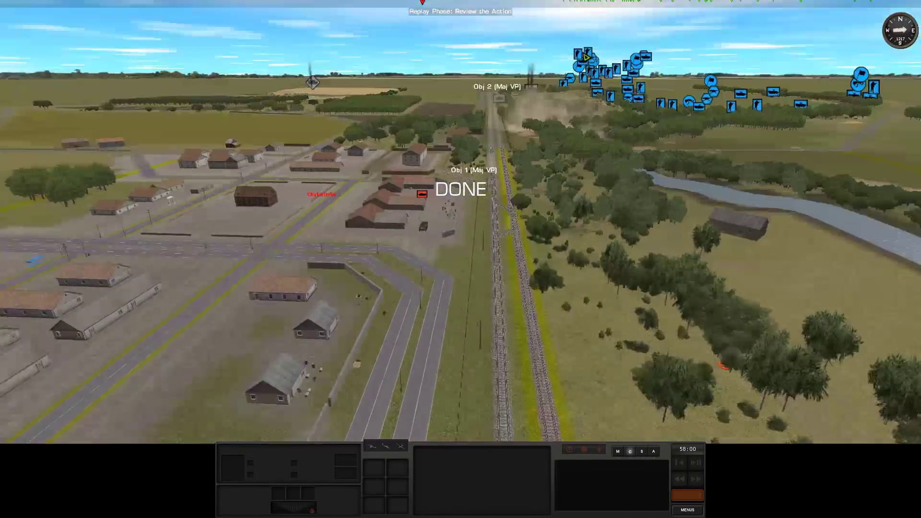
pyautogui.scroll(2, 540, 191)
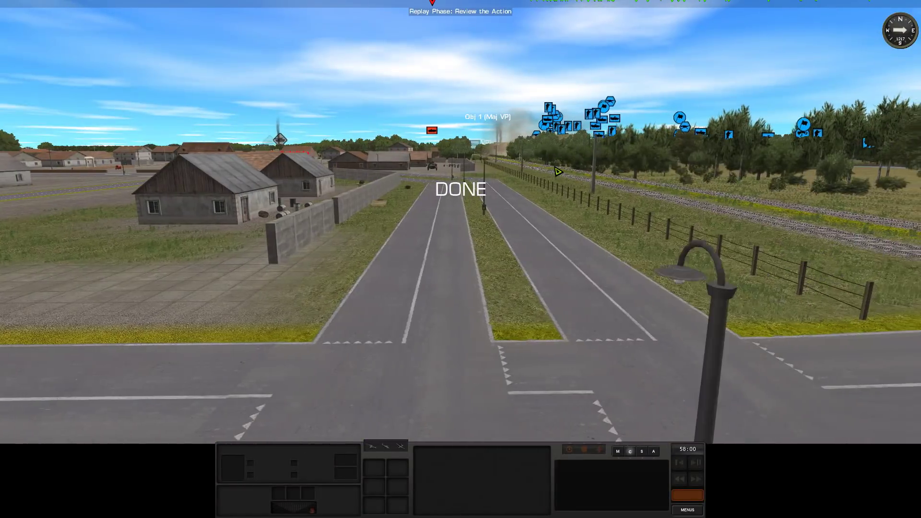
pyautogui.scroll(-3, 581, 187)
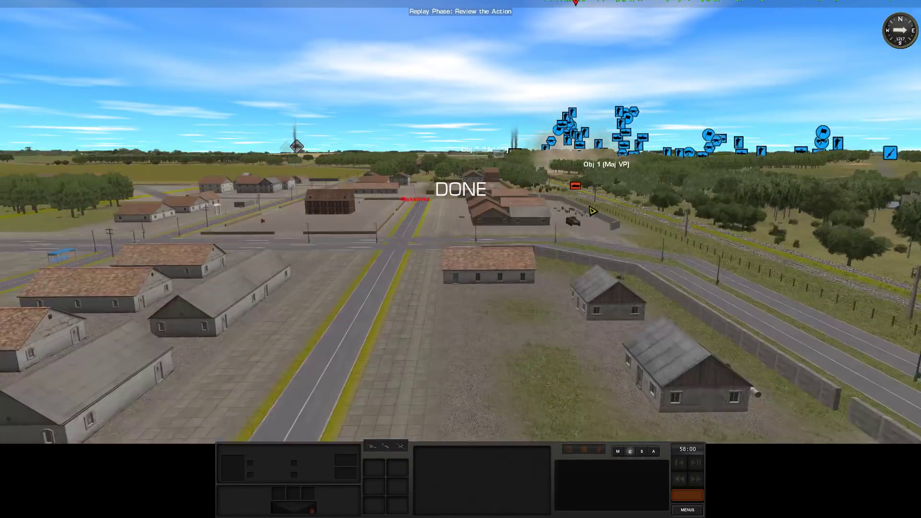
pyautogui.scroll(-2, 432, 303)
pyautogui.scroll(-2, 351, 384)
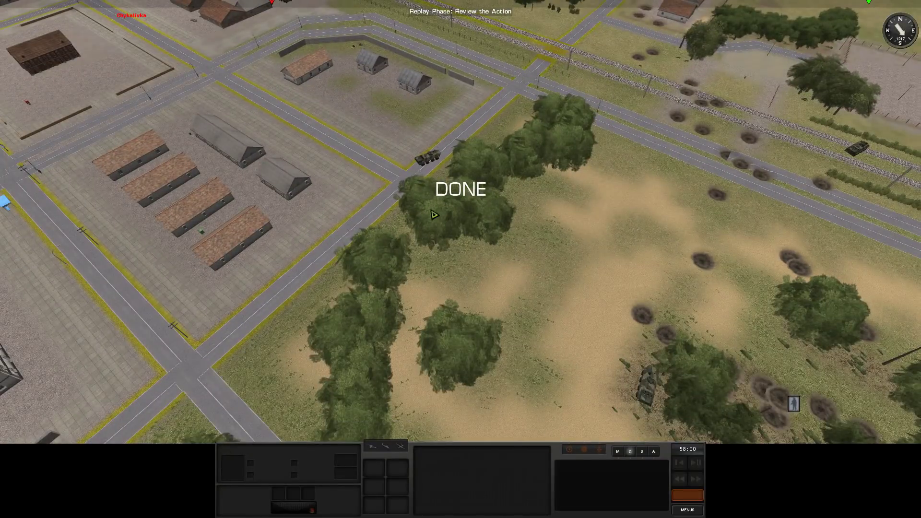
pyautogui.moveTo(434, 214); pyautogui.dragTo(321, 281)
pyautogui.scroll(1, 391, 331)
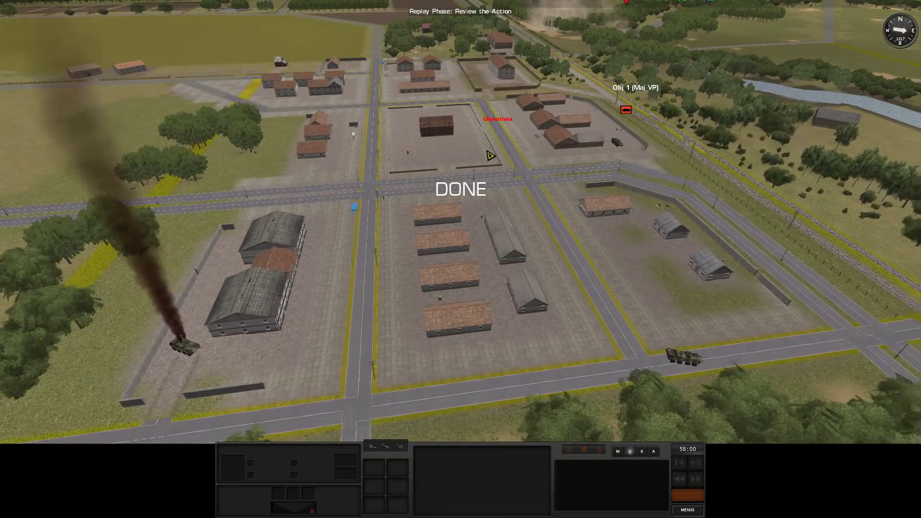
pyautogui.moveTo(489, 156); pyautogui.dragTo(482, 72)
pyautogui.moveTo(421, 178); pyautogui.dragTo(352, 189)
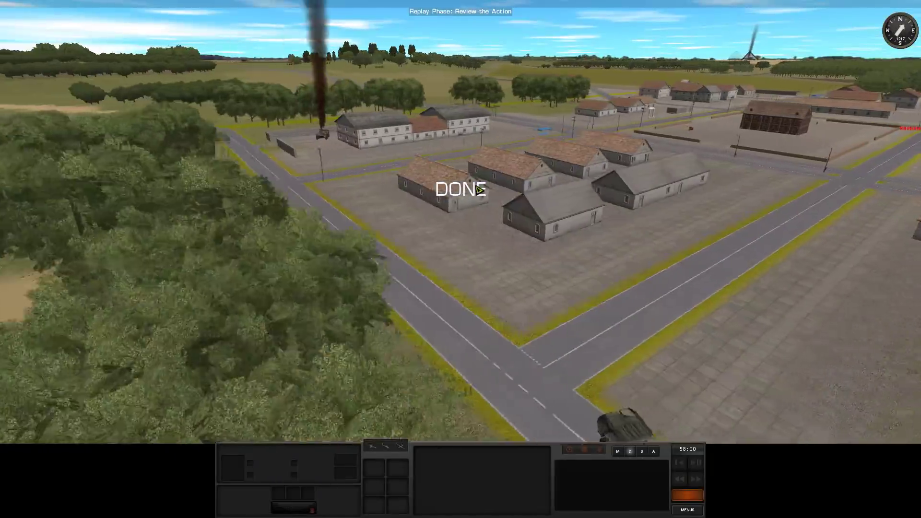
pyautogui.moveTo(478, 190)
pyautogui.mouseDown()
pyautogui.moveTo(375, 151)
pyautogui.moveTo(484, 141)
pyautogui.moveTo(701, 145)
pyautogui.moveTo(516, 143)
pyautogui.mouseUp()
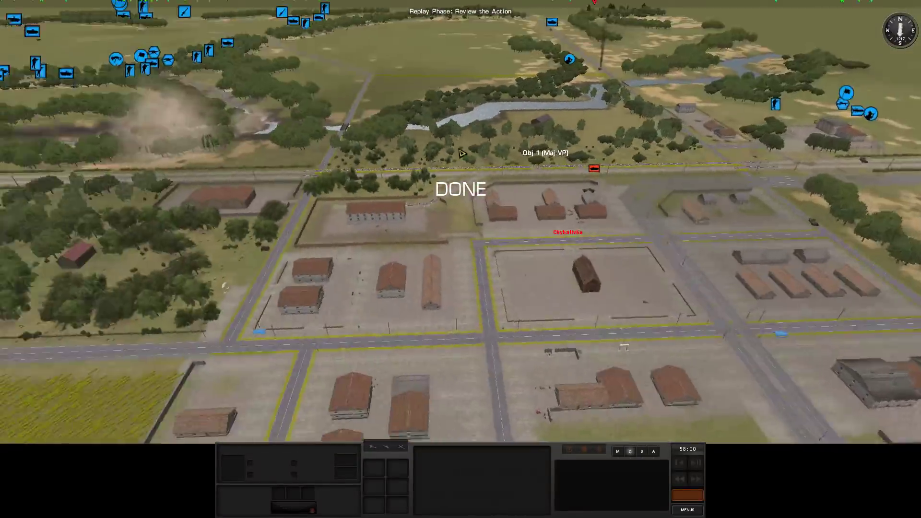
pyautogui.press('w')
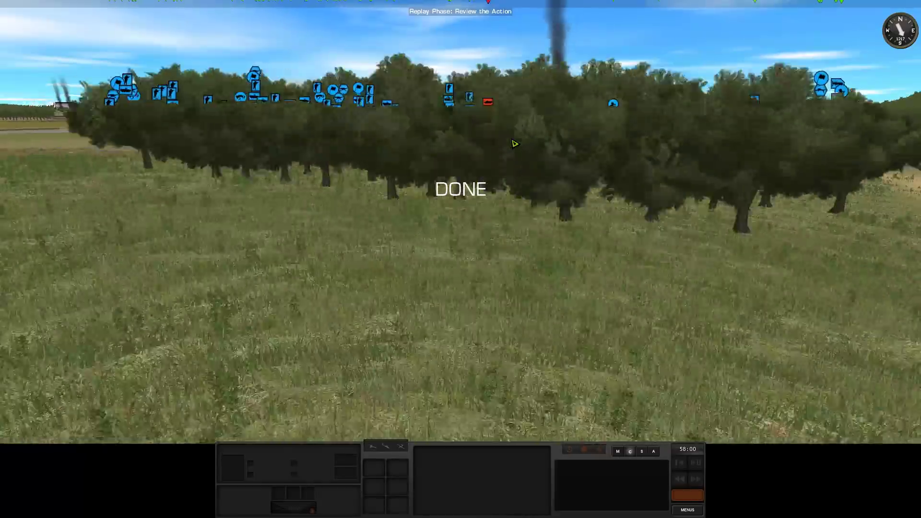
pyautogui.press('w')
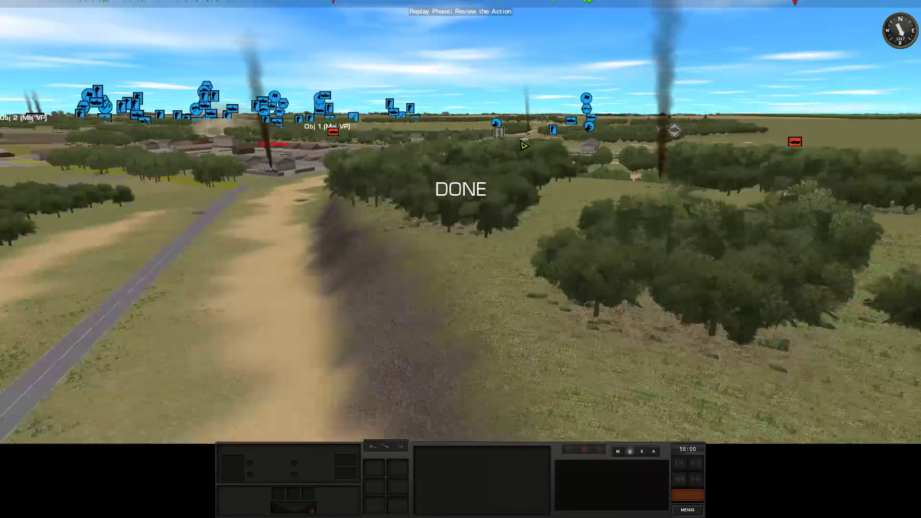
pyautogui.press('e')
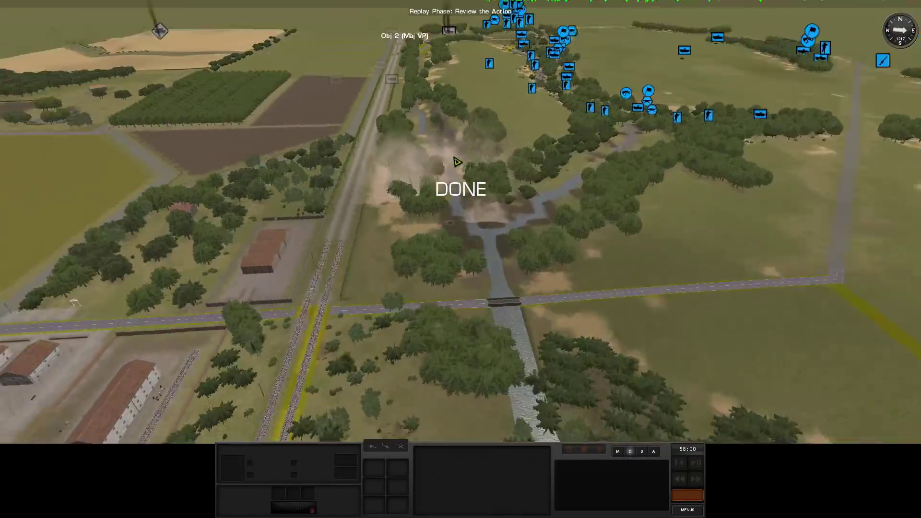
pyautogui.press('q')
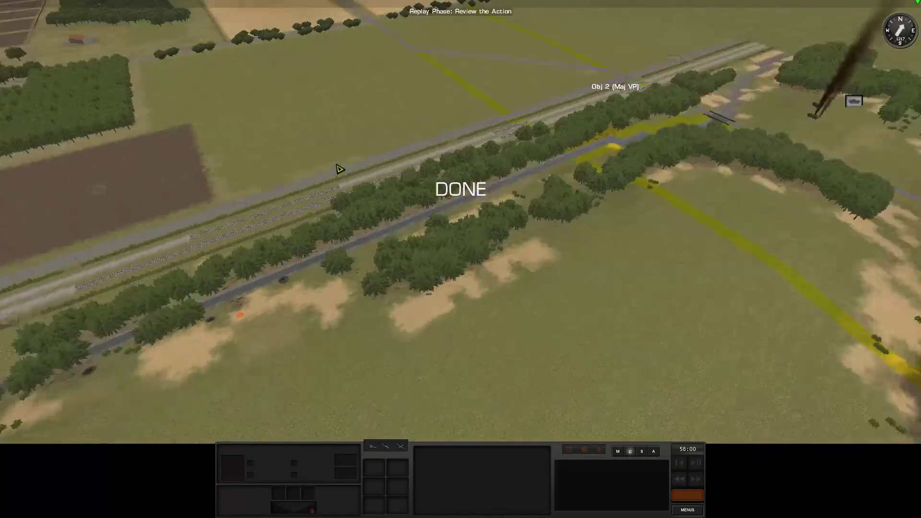
pyautogui.press('w')
pyautogui.scroll(-5, 410, 145)
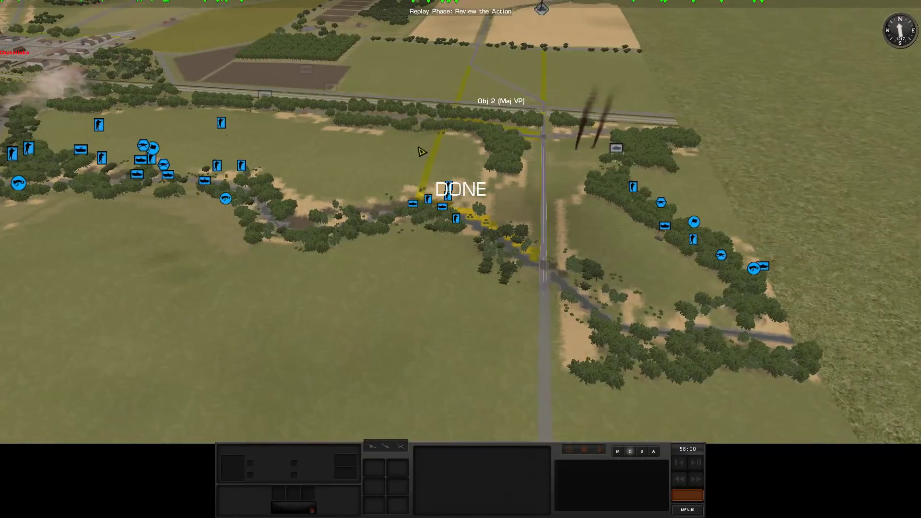
pyautogui.scroll(3, 591, 179)
pyautogui.press('q')
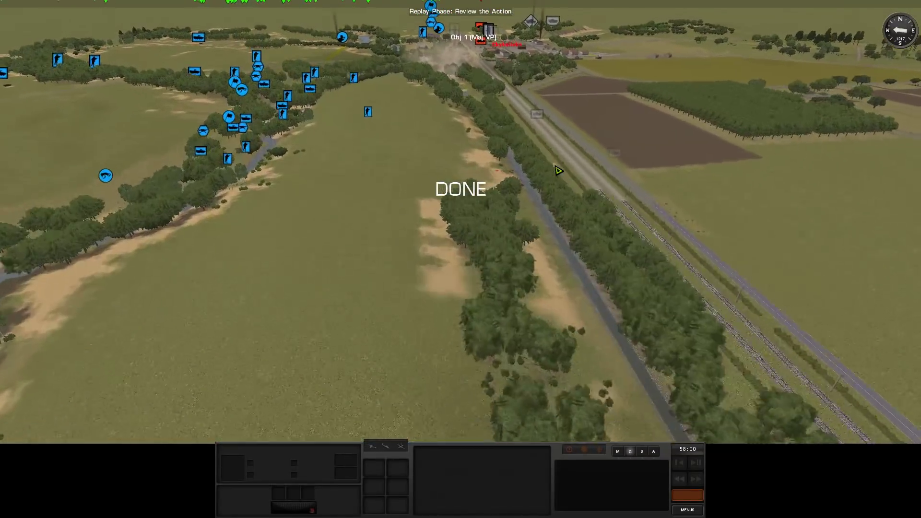
pyautogui.scroll(5, 558, 171)
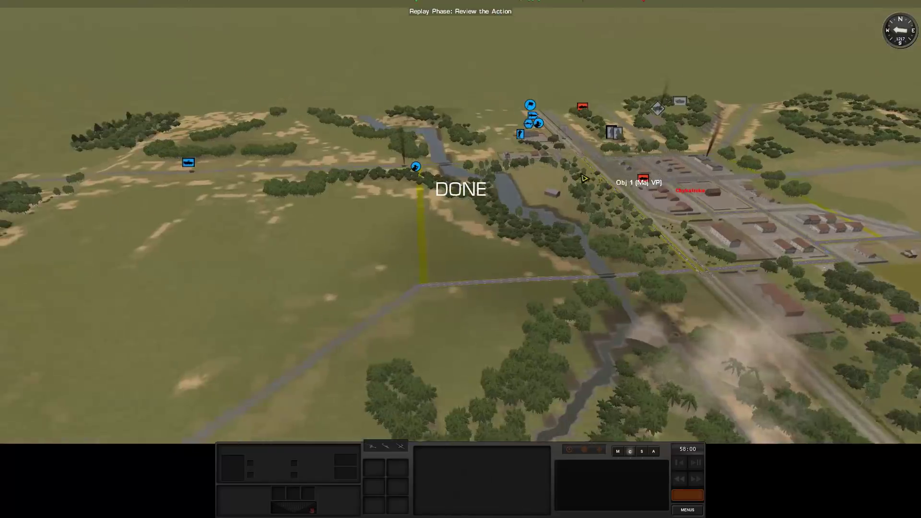
pyautogui.press('e')
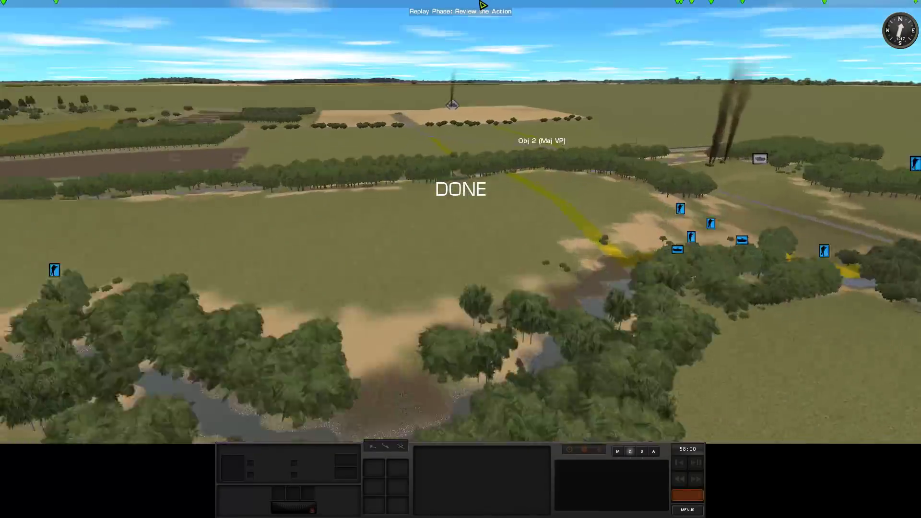
pyautogui.scroll(3, 546, 178)
pyautogui.scroll(3, 545, 179)
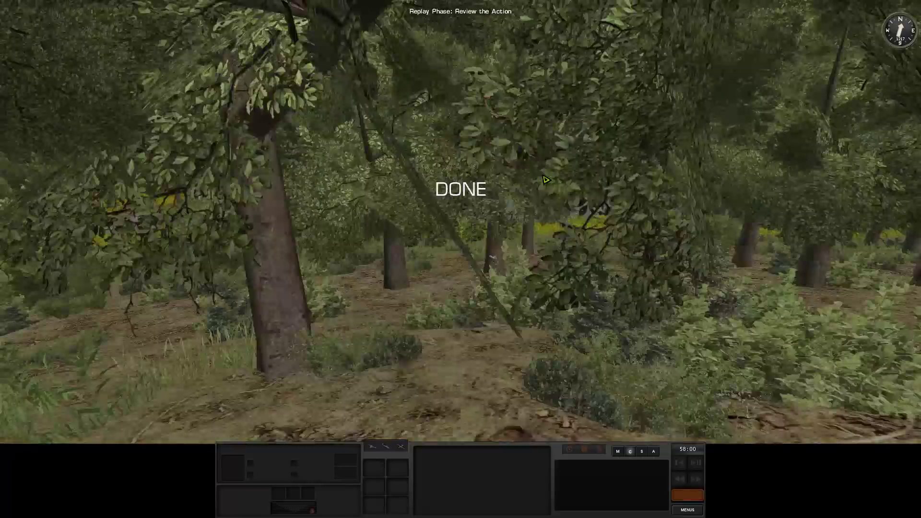
pyautogui.scroll(-5, 545, 179)
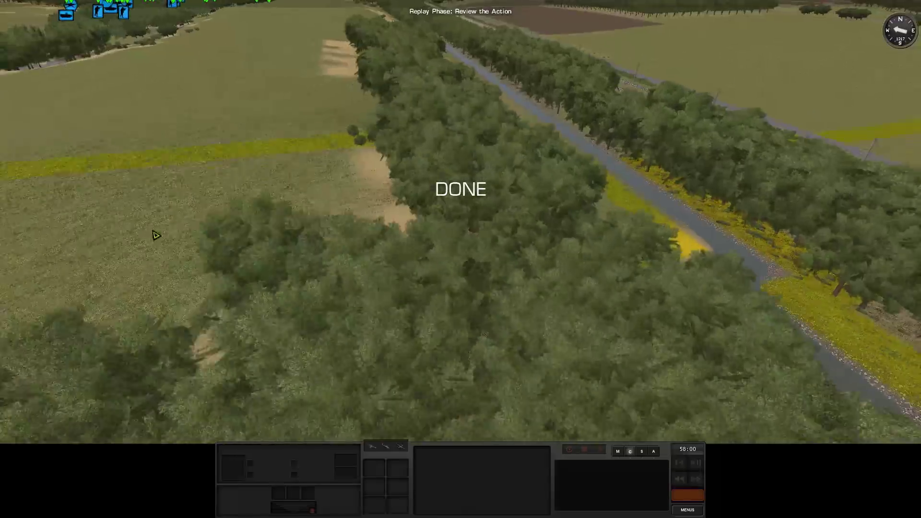
pyautogui.scroll(-5, 313, 145)
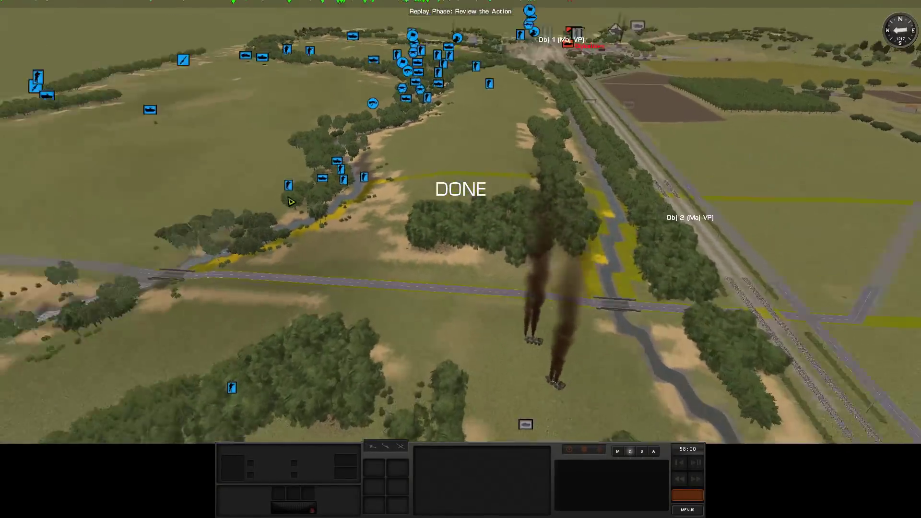
pyautogui.moveTo(517, 232)
pyautogui.mouseDown()
pyautogui.moveTo(339, 195)
pyautogui.moveTo(633, 206)
pyautogui.mouseUp()
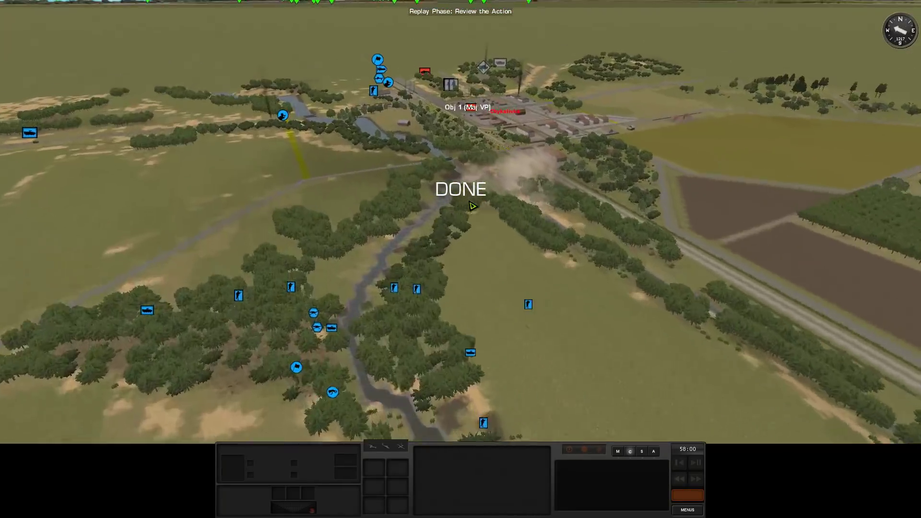
pyautogui.press('s')
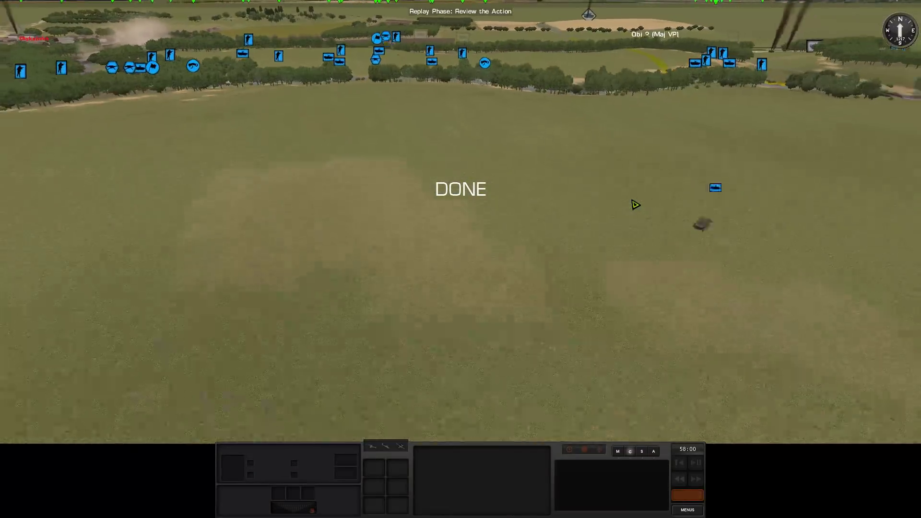
pyautogui.press('w')
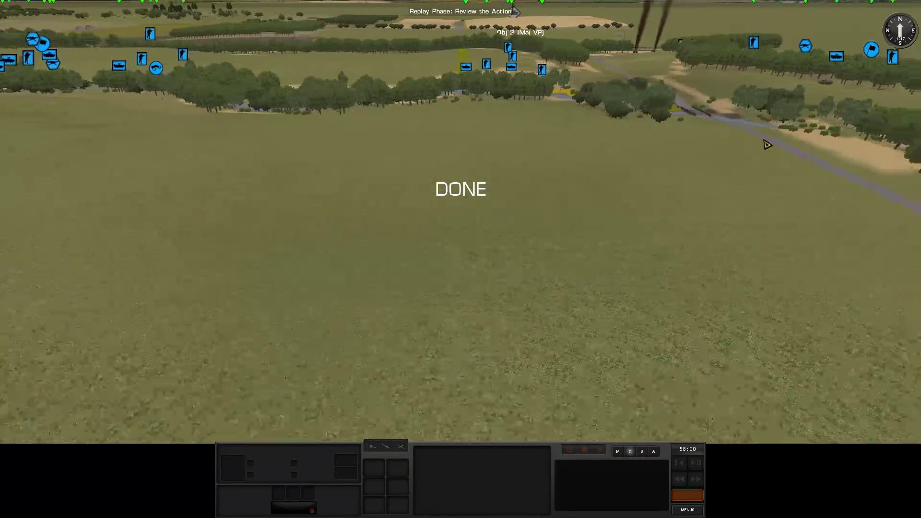
pyautogui.press('w')
pyautogui.press('w')
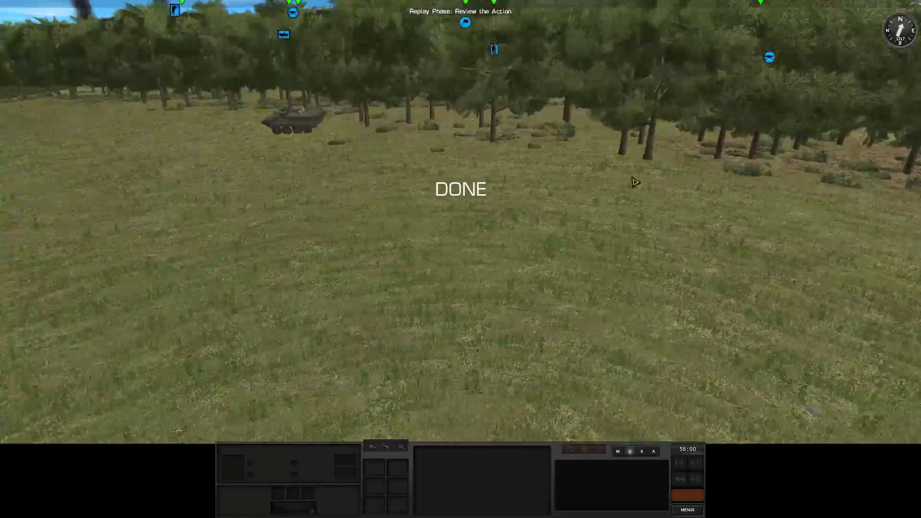
pyautogui.press('q')
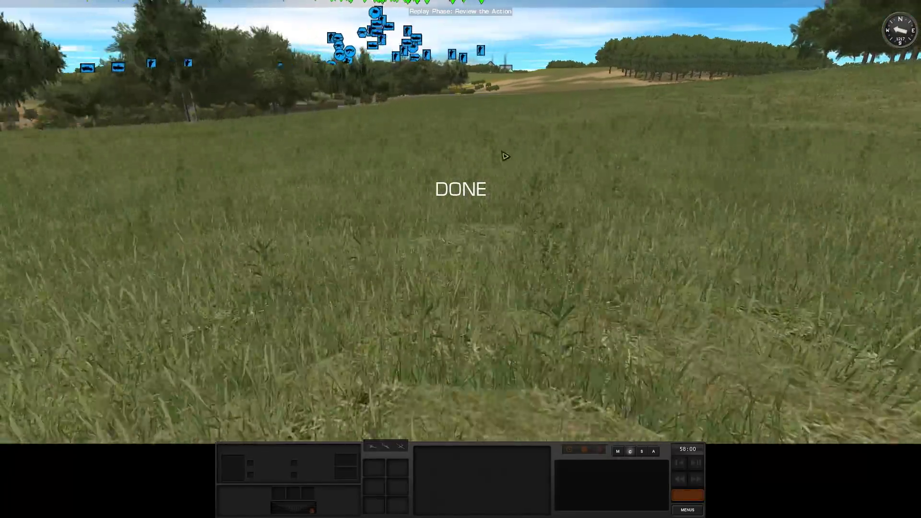
pyautogui.press('w')
pyautogui.press('e')
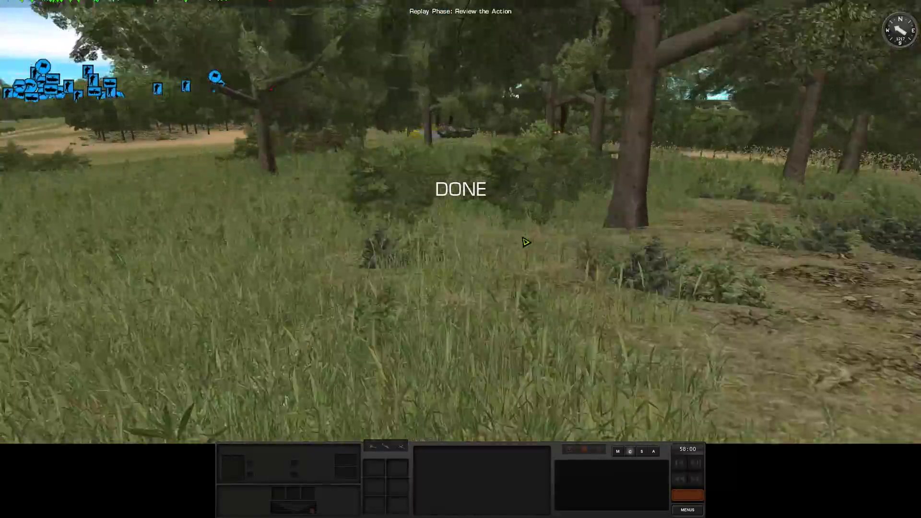
pyautogui.press('w')
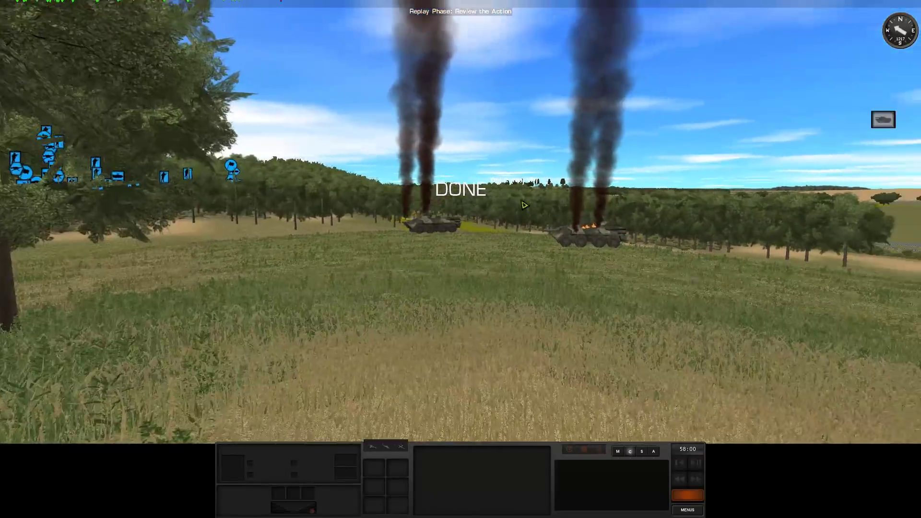
pyautogui.scroll(5, 468, 216)
pyautogui.scroll(-5, 369, 264)
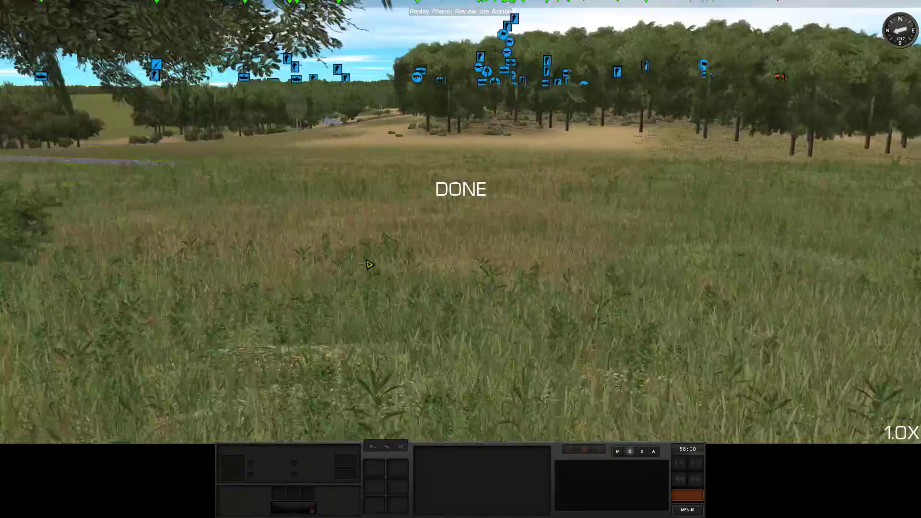
pyautogui.scroll(-5, 368, 264)
pyautogui.press('e')
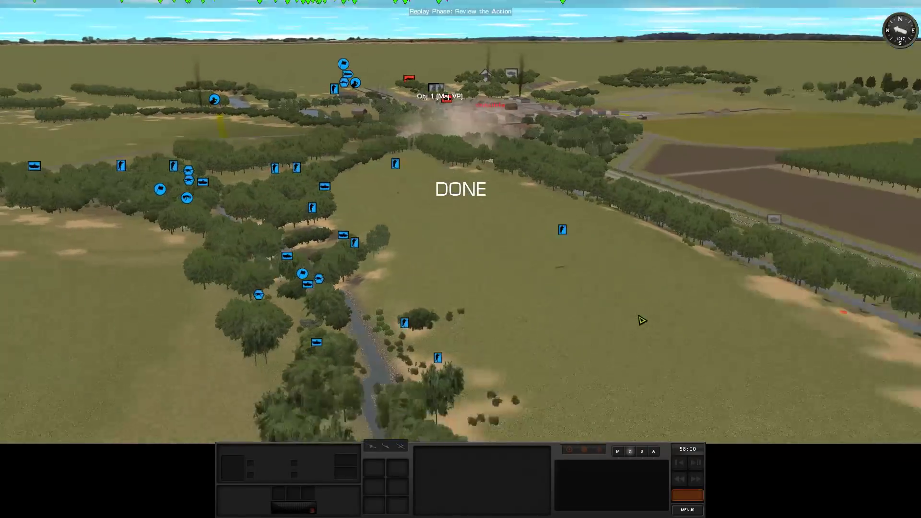
pyautogui.press('w')
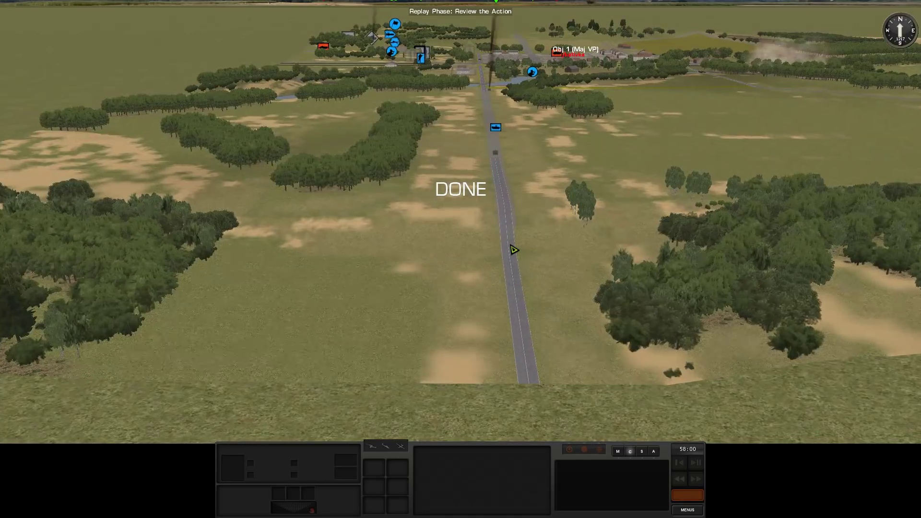
pyautogui.scroll(3, 513, 250)
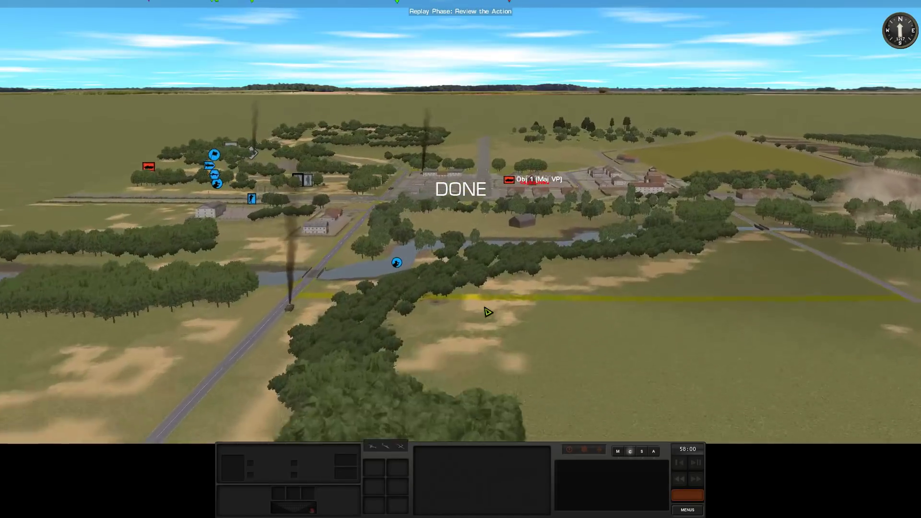
pyautogui.scroll(-3, 495, 208)
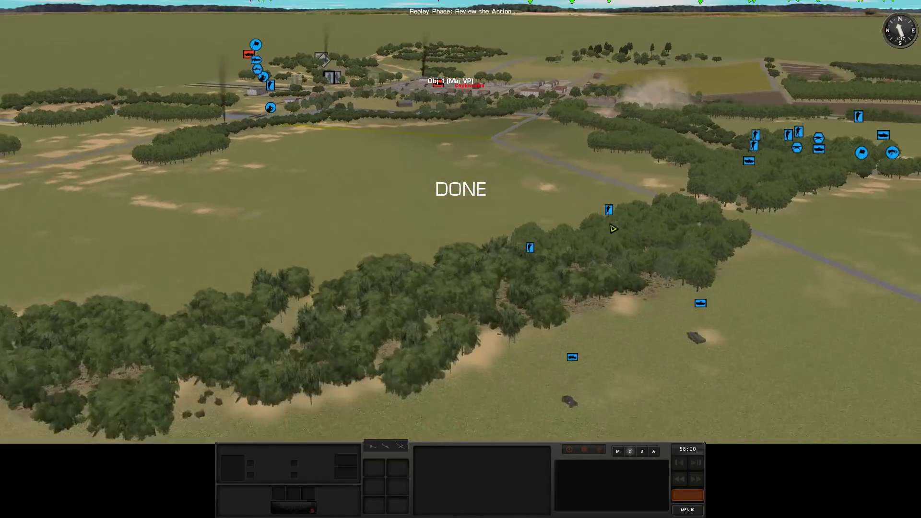
pyautogui.scroll(5, 480, 225)
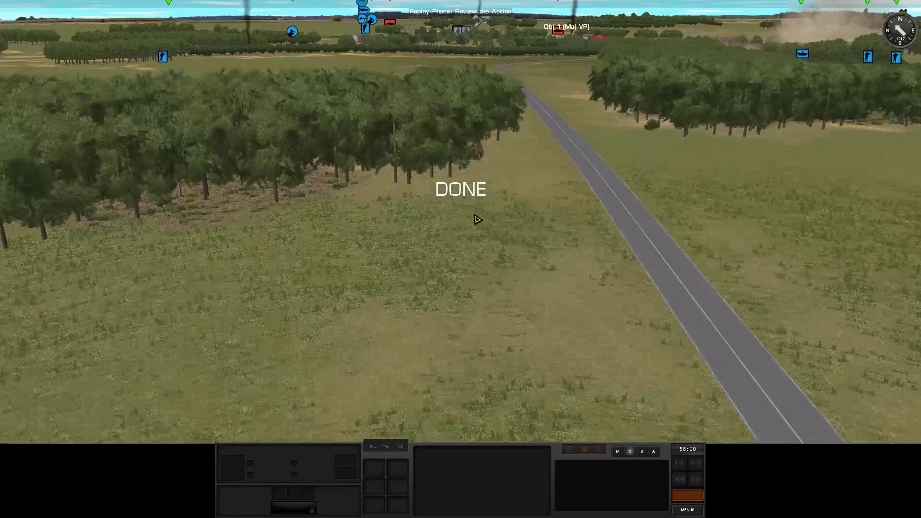
pyautogui.scroll(3, 497, 234)
pyautogui.scroll(-5, 505, 238)
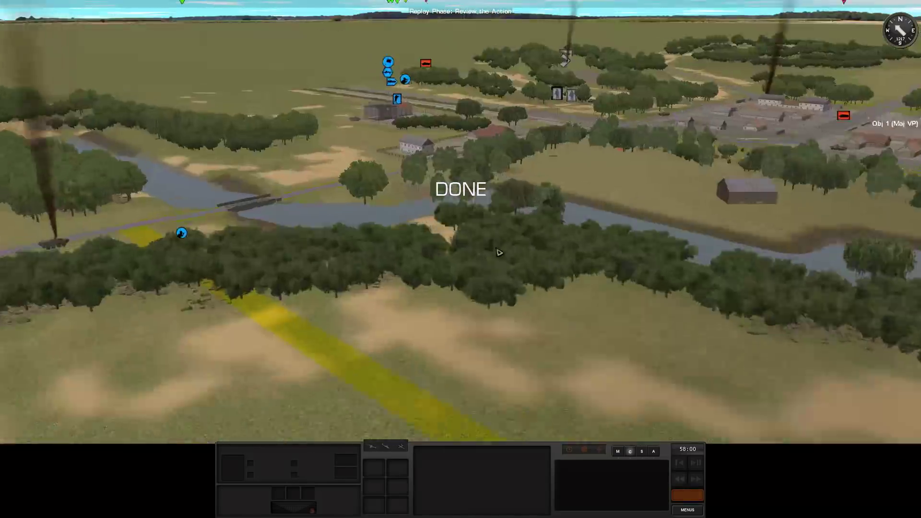
pyautogui.scroll(5, 240, 256)
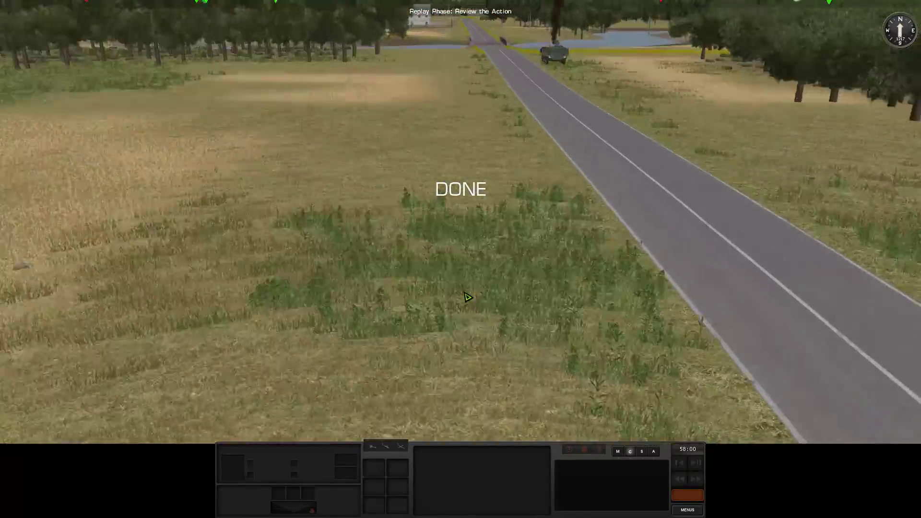
pyautogui.scroll(-5, 467, 298)
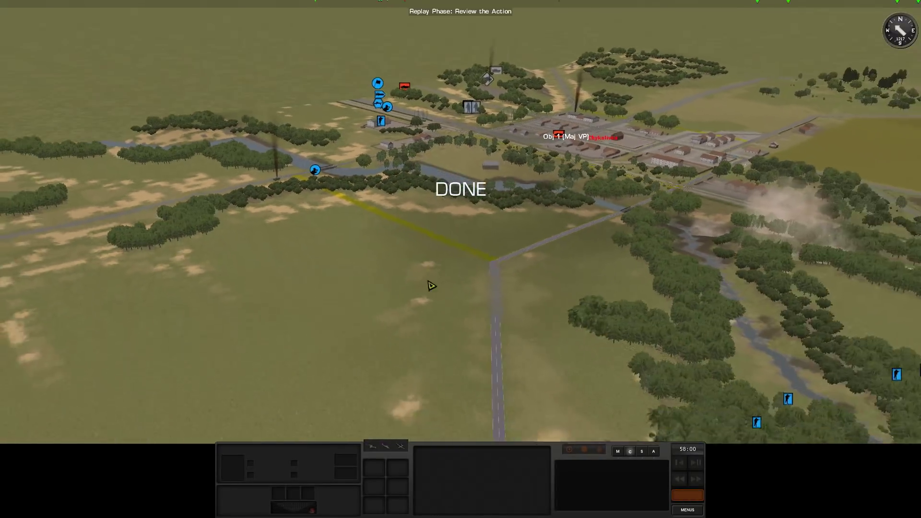
pyautogui.scroll(-2, 431, 286)
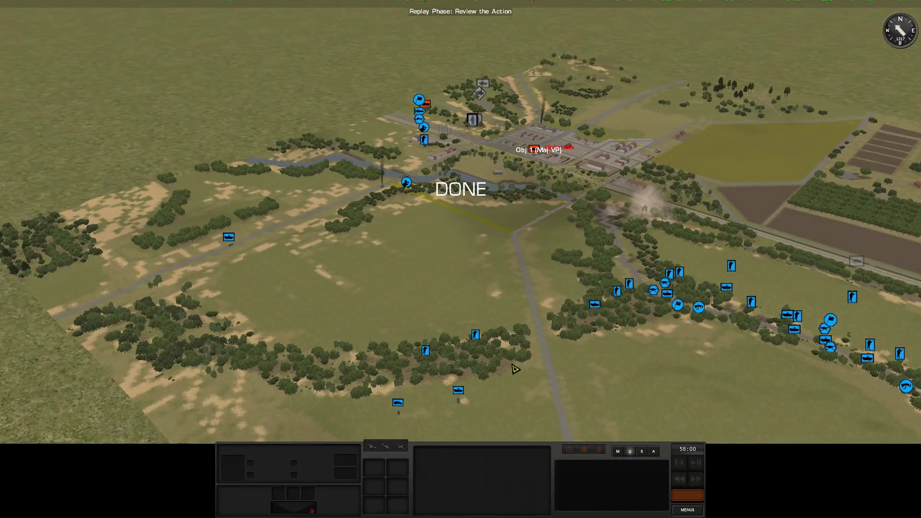
pyautogui.scroll(5, 370, 147)
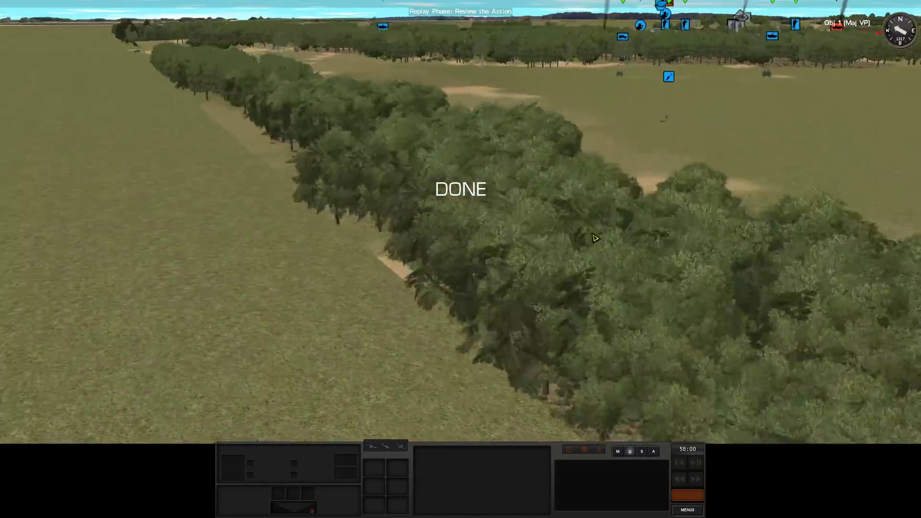
pyautogui.press('e')
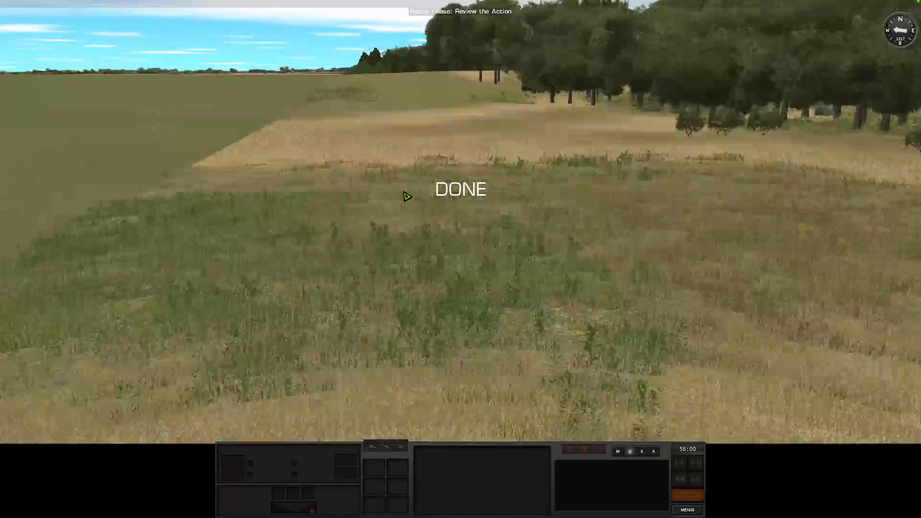
pyautogui.press('d')
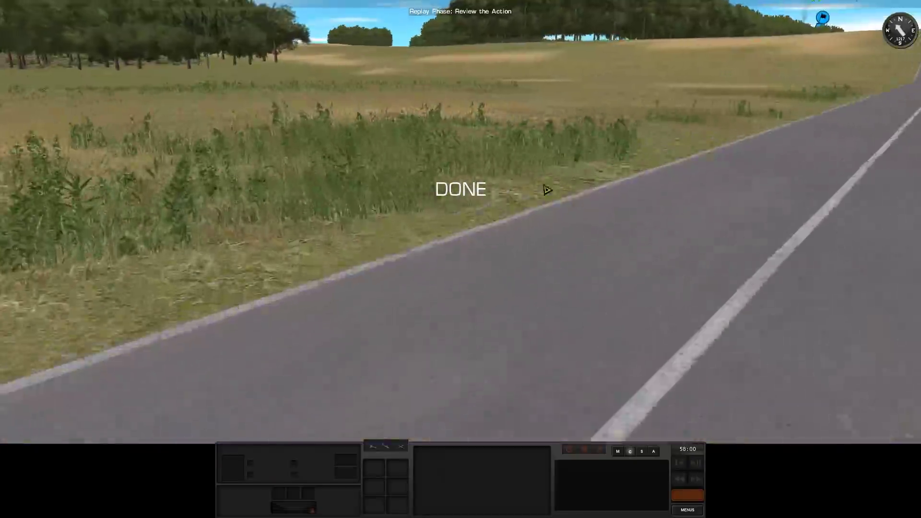
pyautogui.press('q')
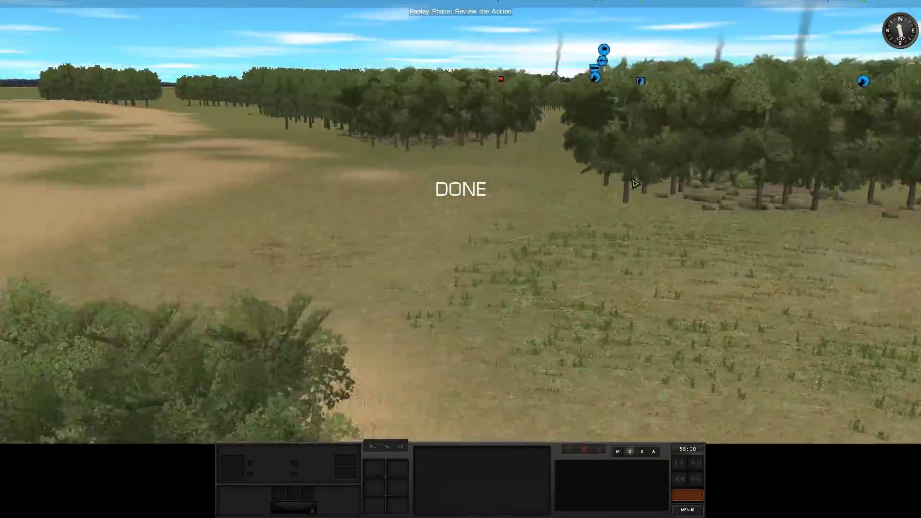
pyautogui.press('w')
pyautogui.press('w')
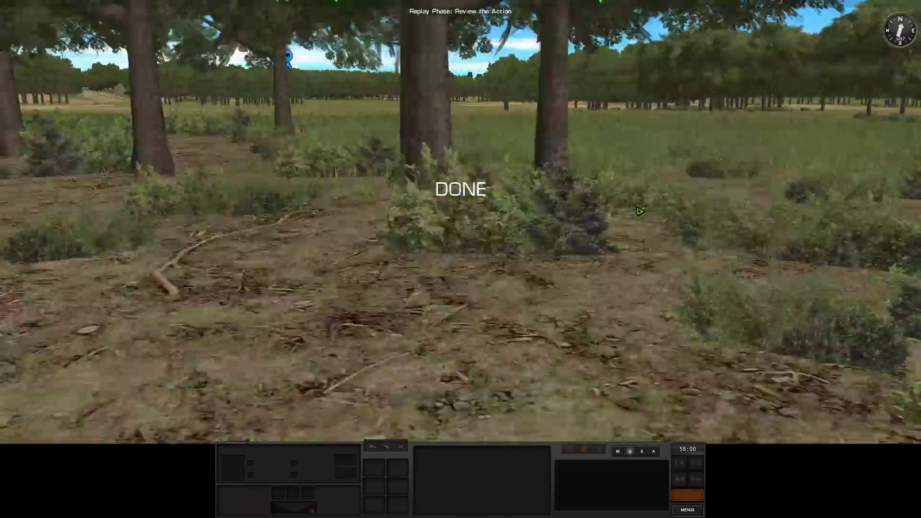
pyautogui.scroll(-5, 638, 211)
pyautogui.press('w')
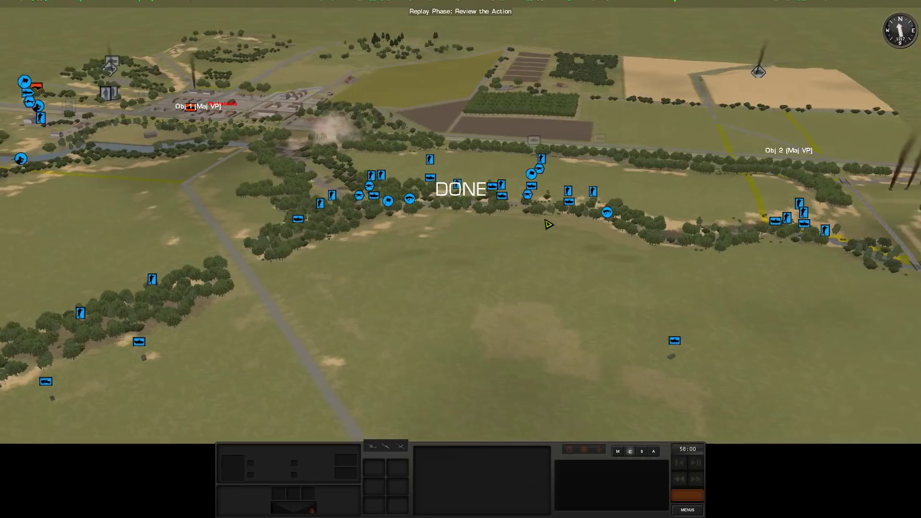
pyautogui.press('d')
pyautogui.press('q')
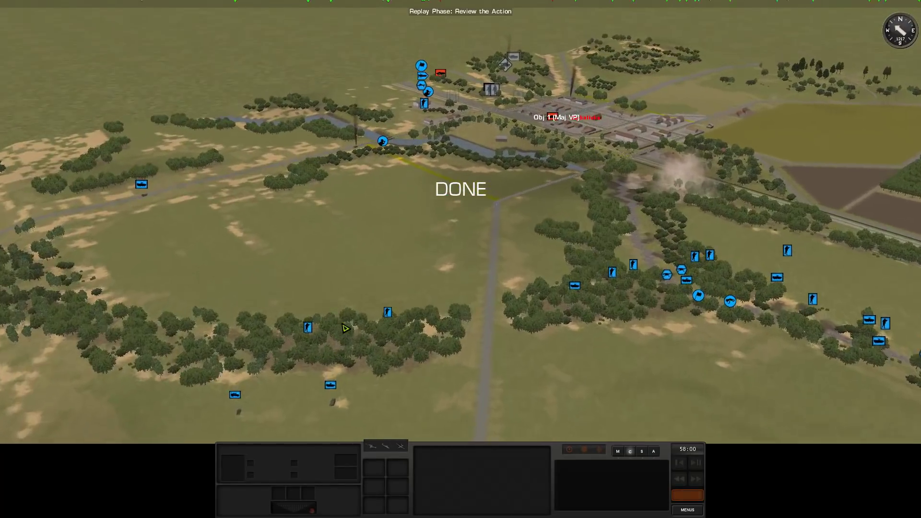
pyautogui.press('w')
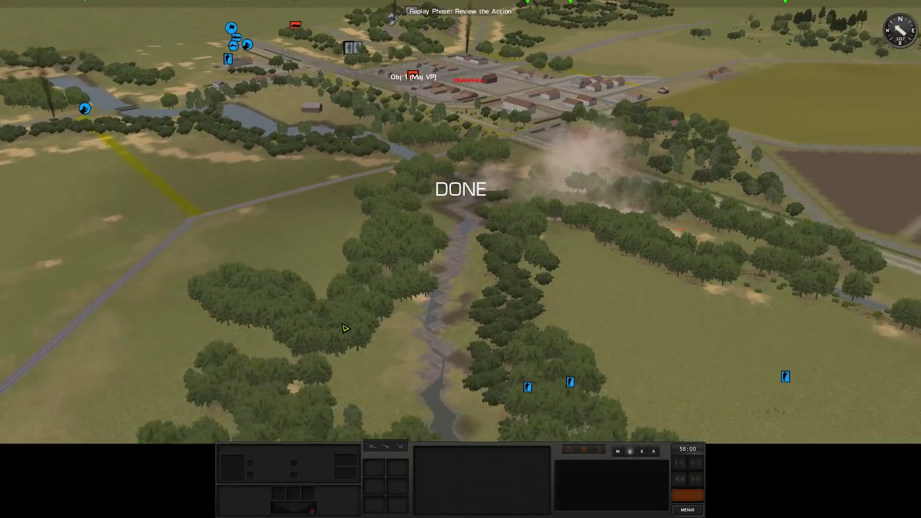
pyautogui.scroll(5, 344, 328)
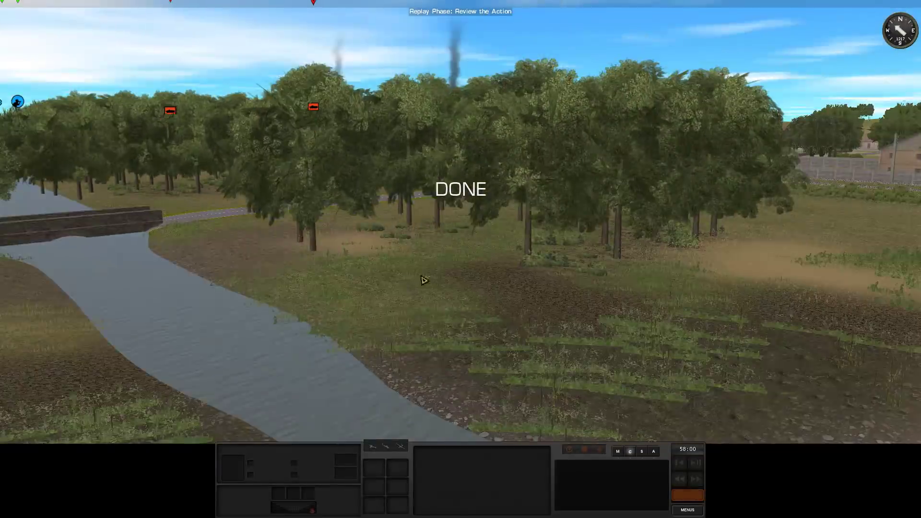
pyautogui.scroll(-5, 622, 283)
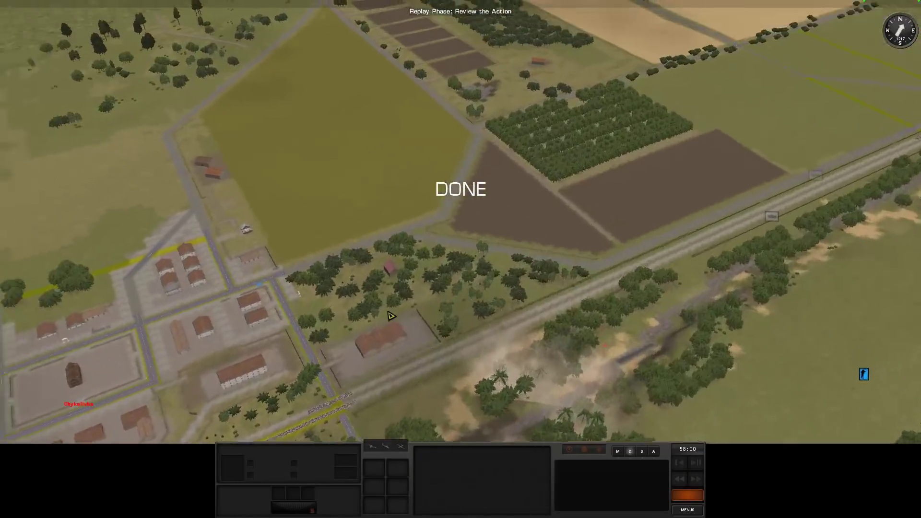
pyautogui.moveTo(390, 315); pyautogui.dragTo(563, 368)
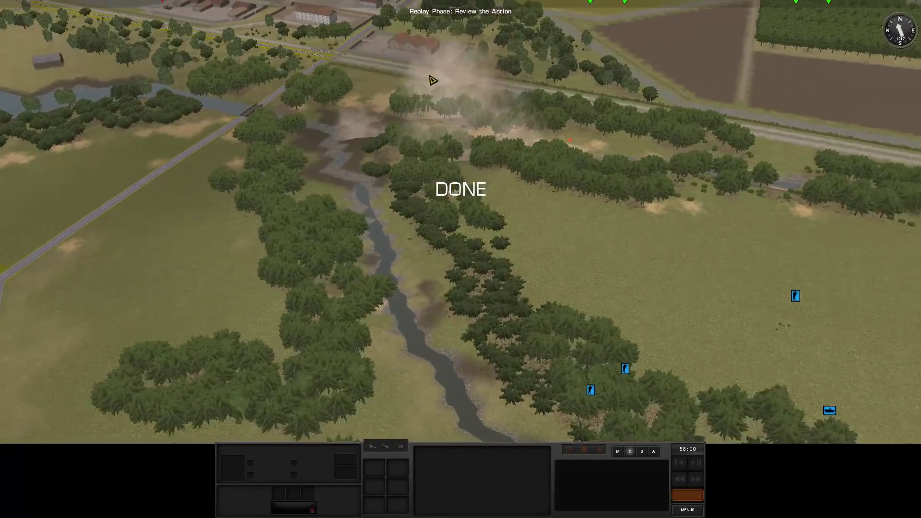
pyautogui.scroll(2, 183, 214)
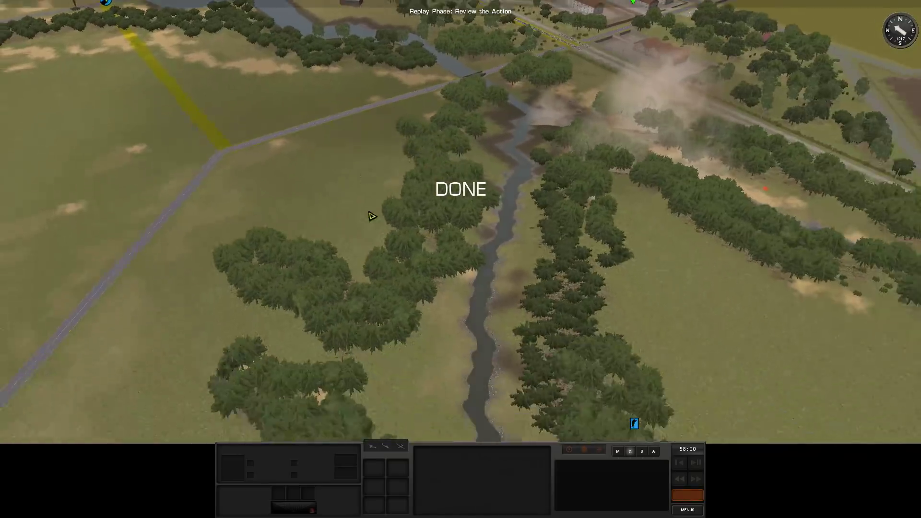
pyautogui.moveTo(371, 216); pyautogui.dragTo(407, 400)
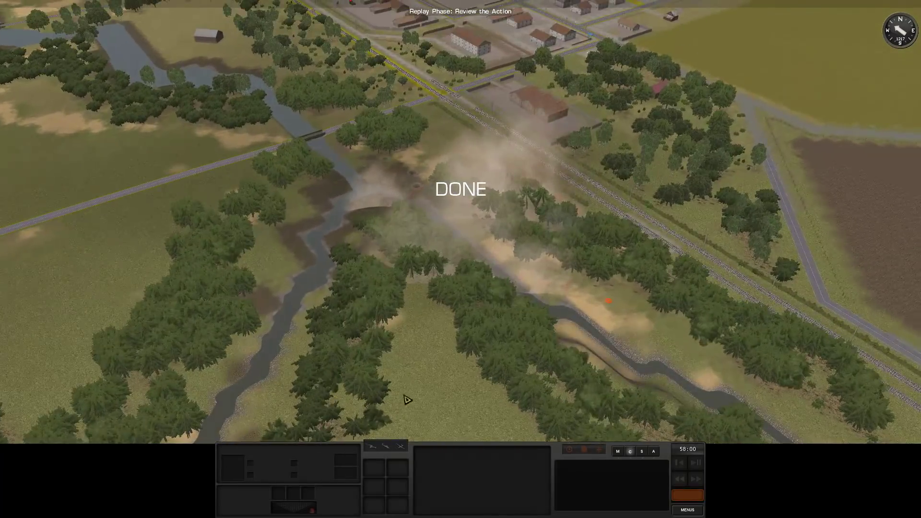
pyautogui.scroll(-5, 479, 209)
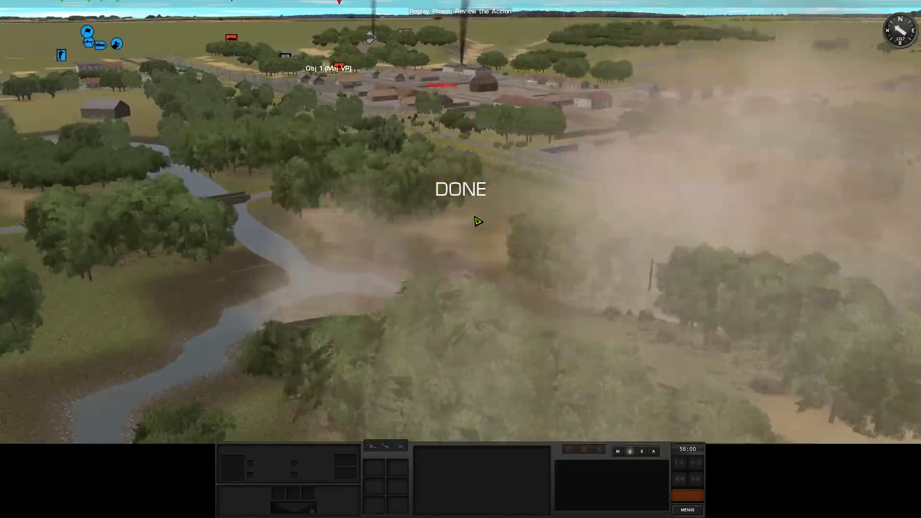
pyautogui.scroll(5, 505, 288)
pyautogui.scroll(2, 515, 309)
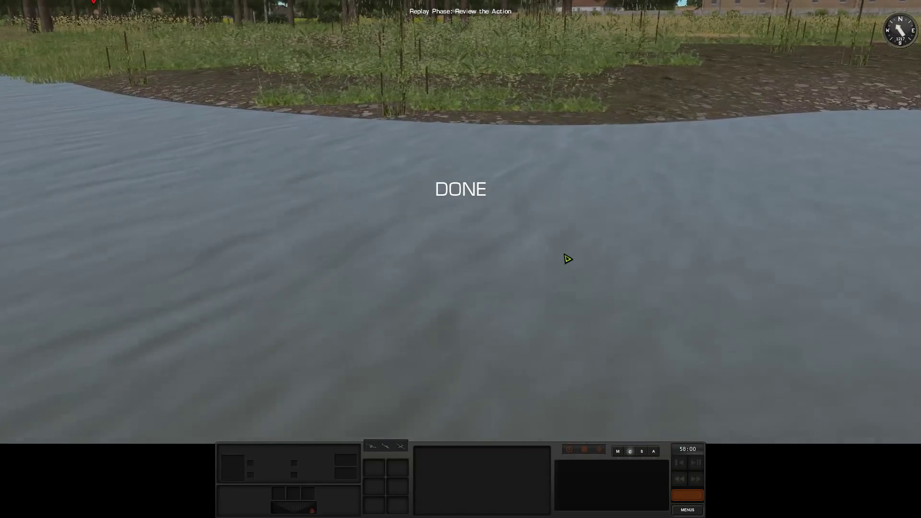
pyautogui.scroll(-5, 415, 253)
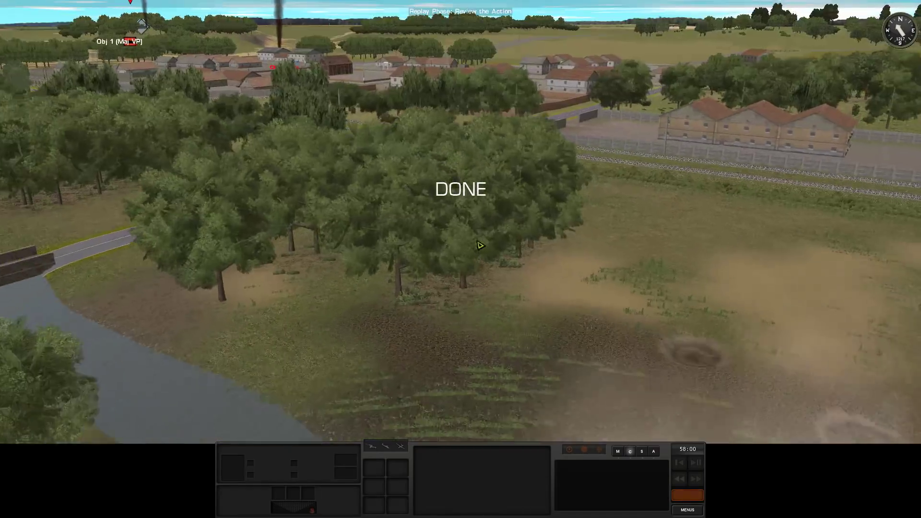
pyautogui.scroll(3, 462, 259)
pyautogui.scroll(-5, 463, 260)
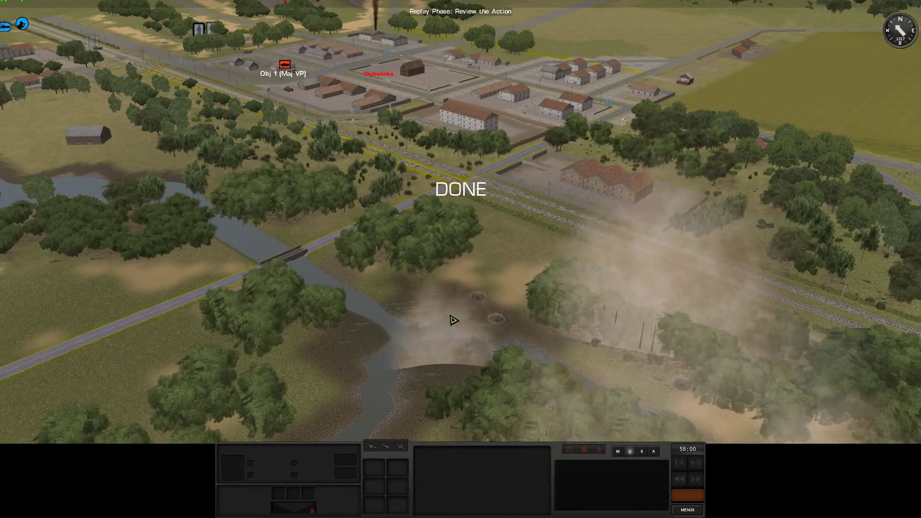
pyautogui.scroll(3, 590, 234)
pyautogui.moveTo(585, 206); pyautogui.dragTo(646, 261)
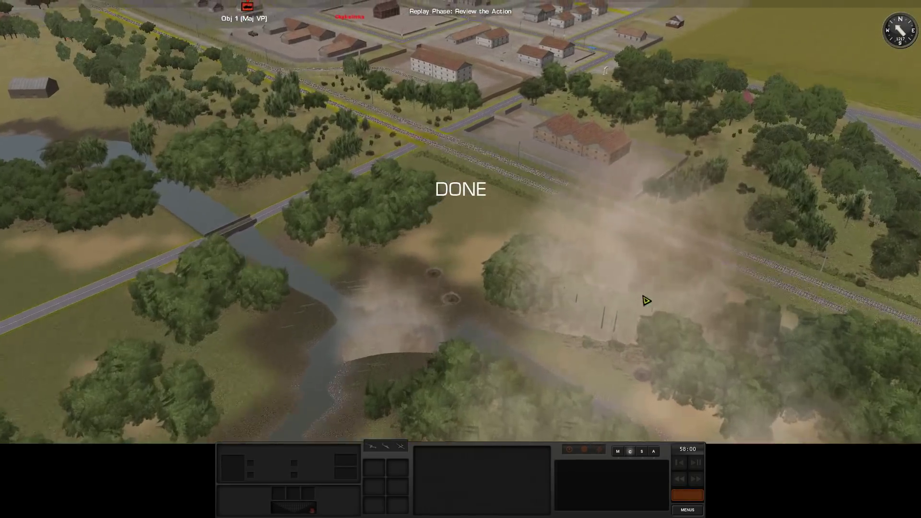
pyautogui.moveTo(646, 302)
pyautogui.mouseDown()
pyautogui.moveTo(389, 215)
pyautogui.moveTo(304, 366)
pyautogui.mouseUp()
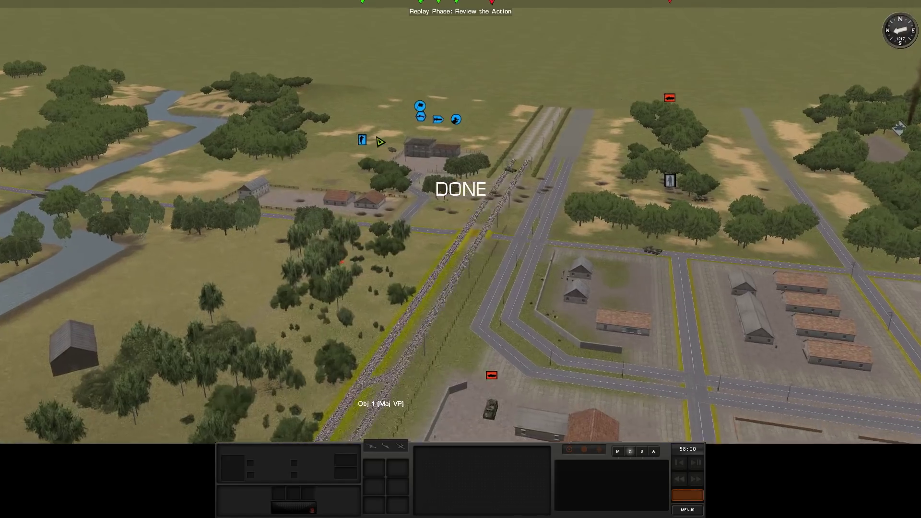
pyautogui.moveTo(380, 141)
pyautogui.mouseDown()
pyautogui.moveTo(621, 274)
pyautogui.moveTo(547, 321)
pyautogui.moveTo(374, 325)
pyautogui.moveTo(520, 395)
pyautogui.moveTo(517, 406)
pyautogui.moveTo(637, 227)
pyautogui.mouseUp()
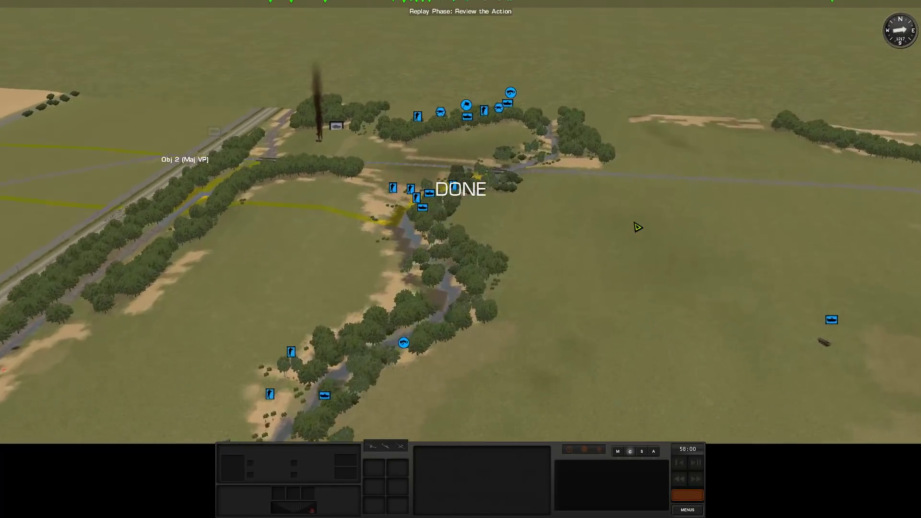
pyautogui.moveTo(637, 228)
pyautogui.mouseDown()
pyautogui.moveTo(455, 225)
pyautogui.moveTo(264, 272)
pyautogui.mouseUp()
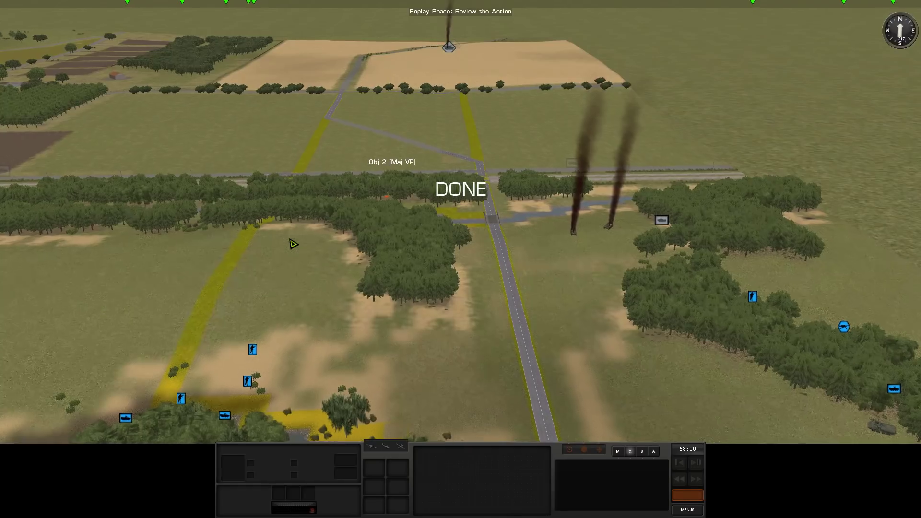
pyautogui.moveTo(293, 244); pyautogui.dragTo(415, 207)
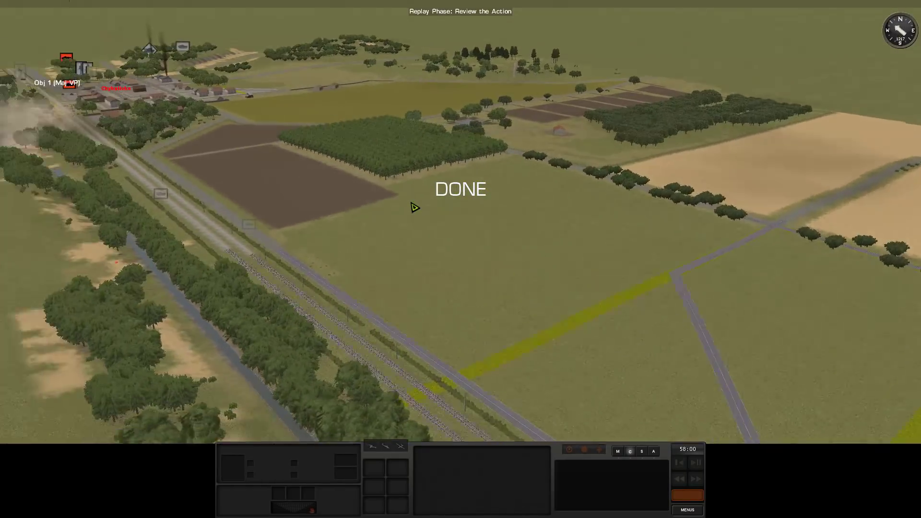
pyautogui.press('s')
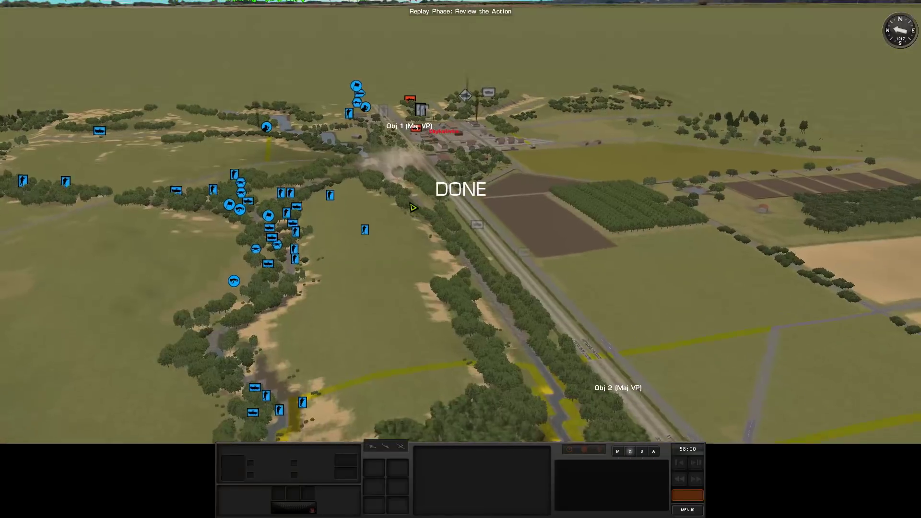
pyautogui.moveTo(413, 207); pyautogui.dragTo(495, 213)
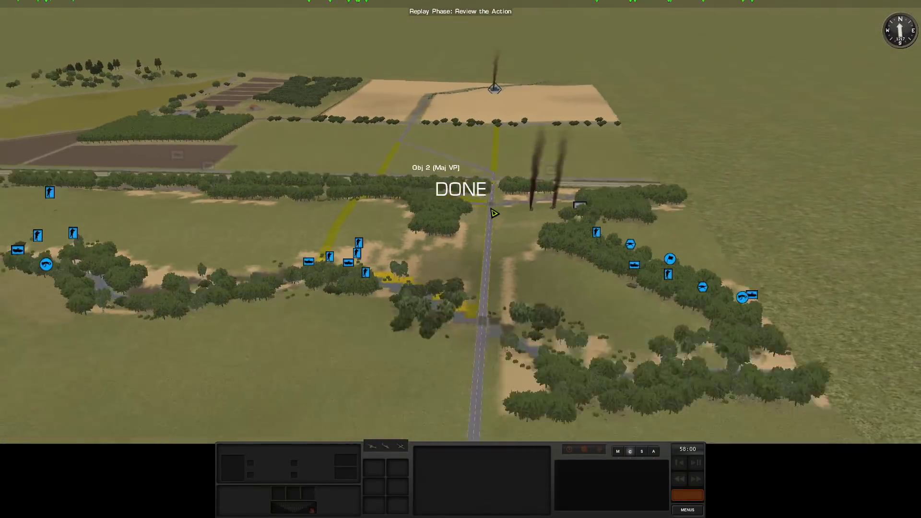
pyautogui.press('w')
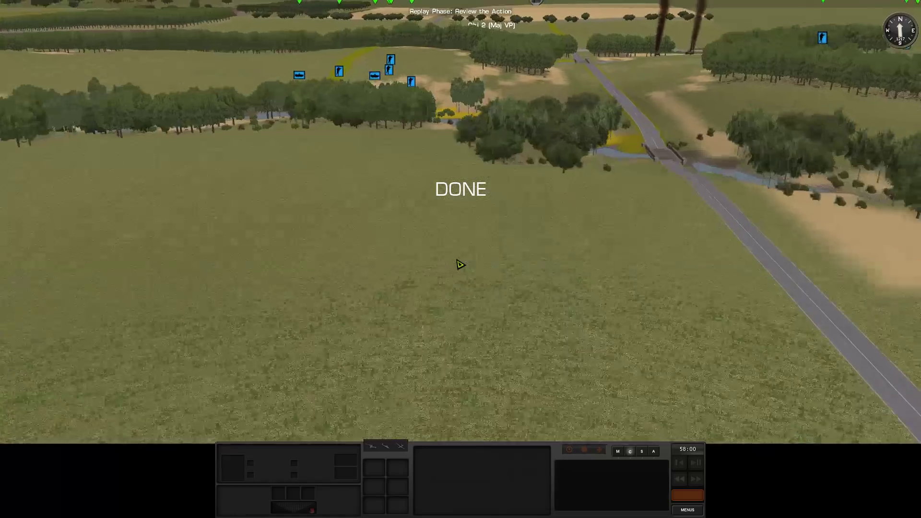
pyautogui.moveTo(461, 265)
pyautogui.mouseDown()
pyautogui.moveTo(533, 163)
pyautogui.moveTo(734, 262)
pyautogui.moveTo(400, 238)
pyautogui.moveTo(304, 193)
pyautogui.mouseUp()
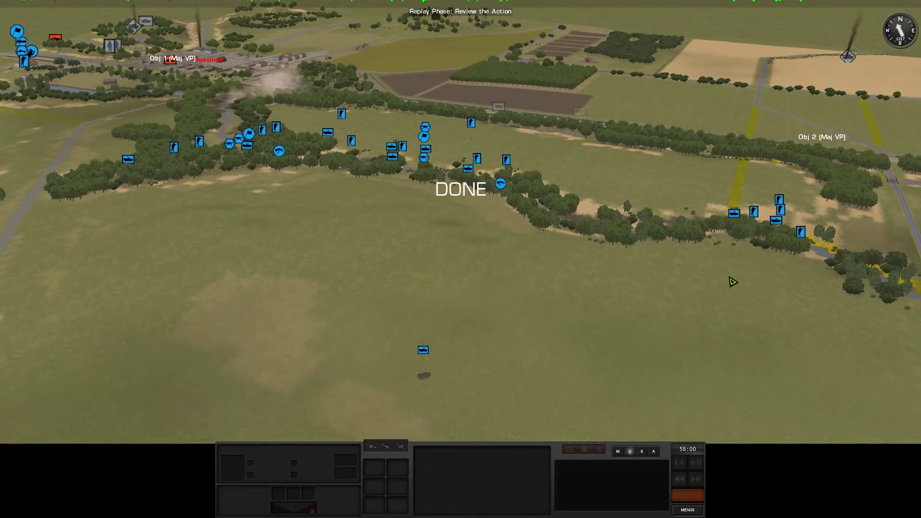
pyautogui.moveTo(360, 251); pyautogui.dragTo(712, 211)
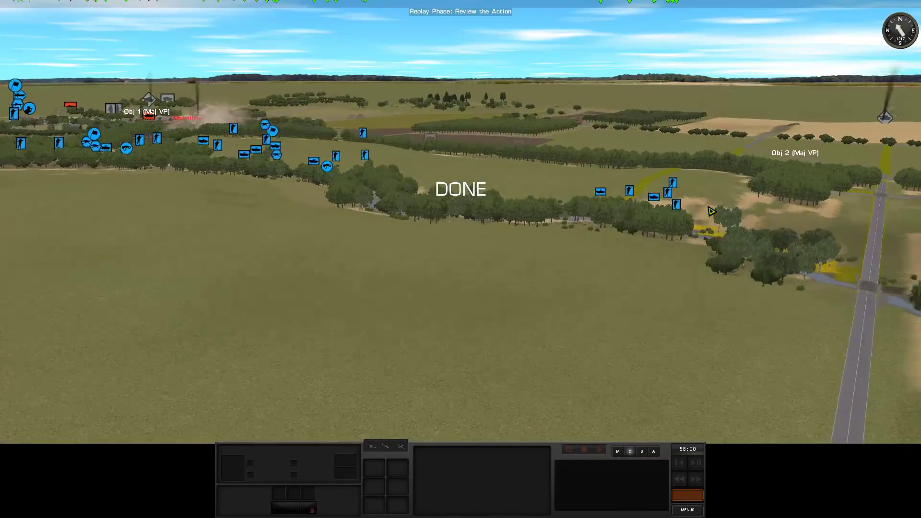
pyautogui.moveTo(603, 205); pyautogui.dragTo(490, 193)
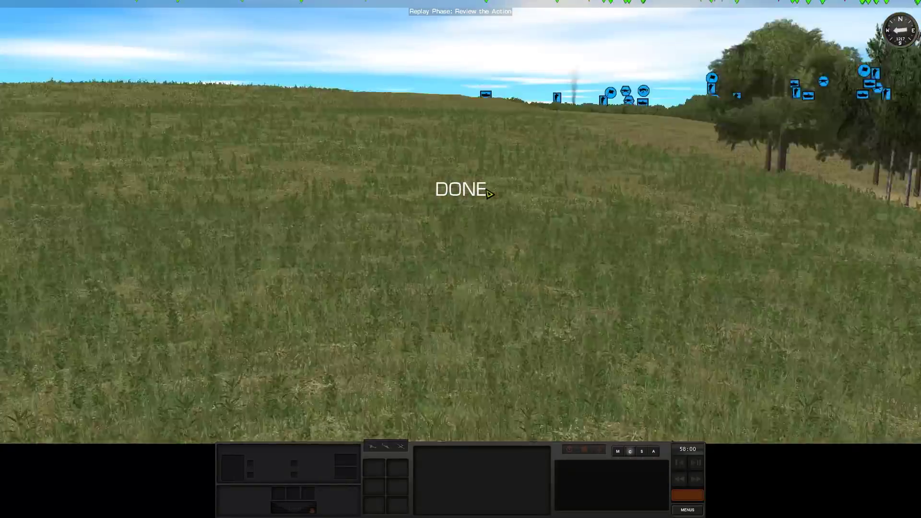
pyautogui.press('d')
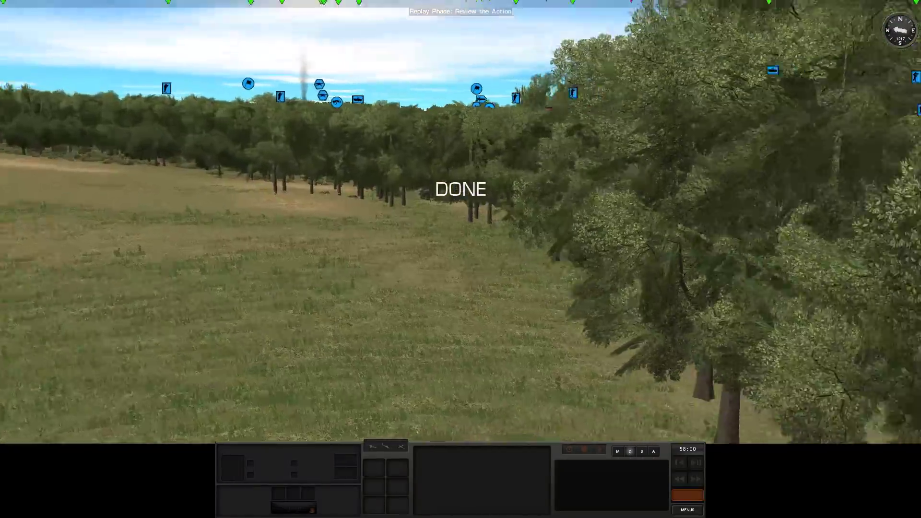
pyautogui.press('e')
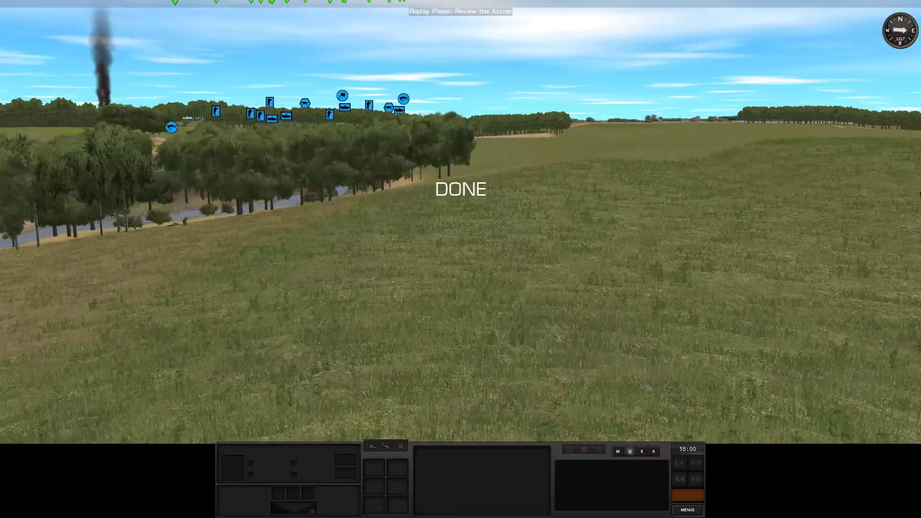
pyautogui.press('e')
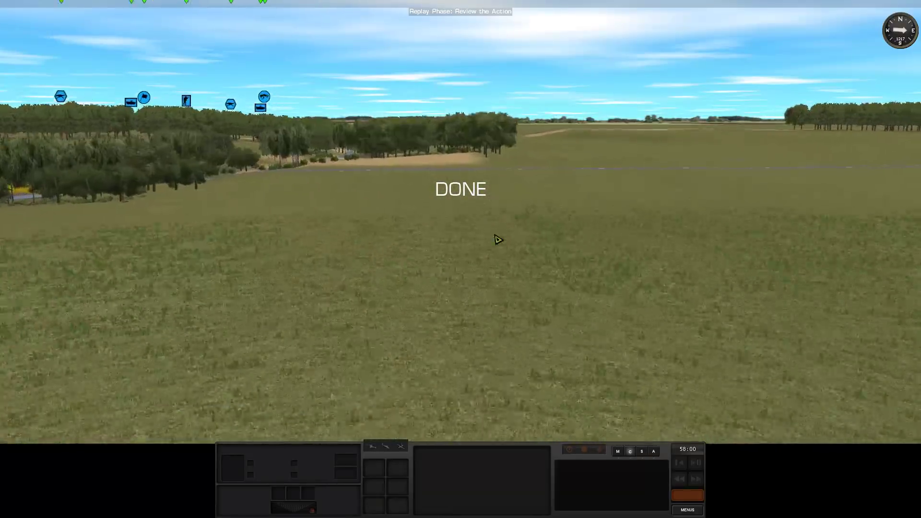
pyautogui.scroll(-5, 498, 240)
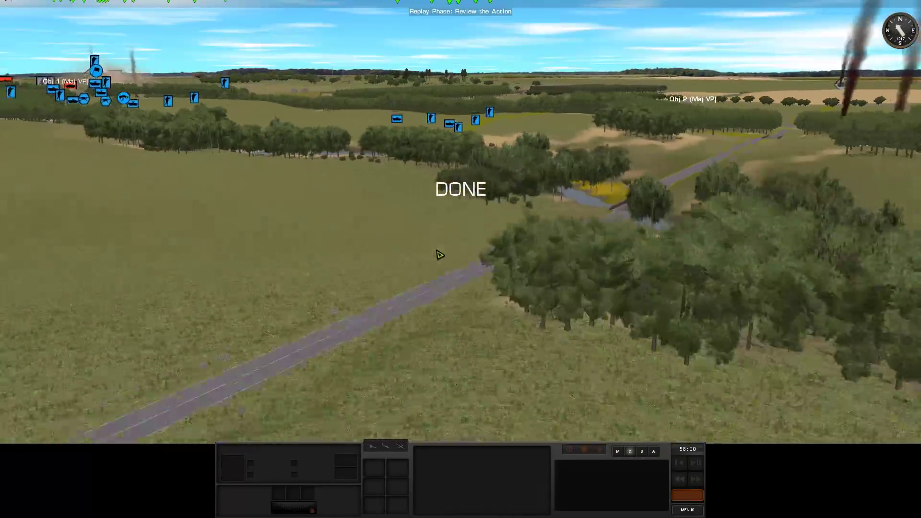
pyautogui.rightClick(340, 275)
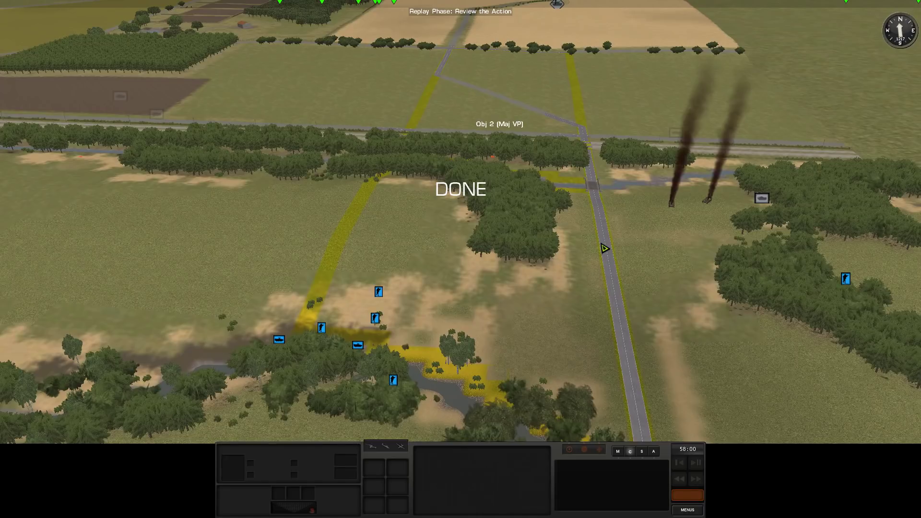
pyautogui.rightClick(605, 248)
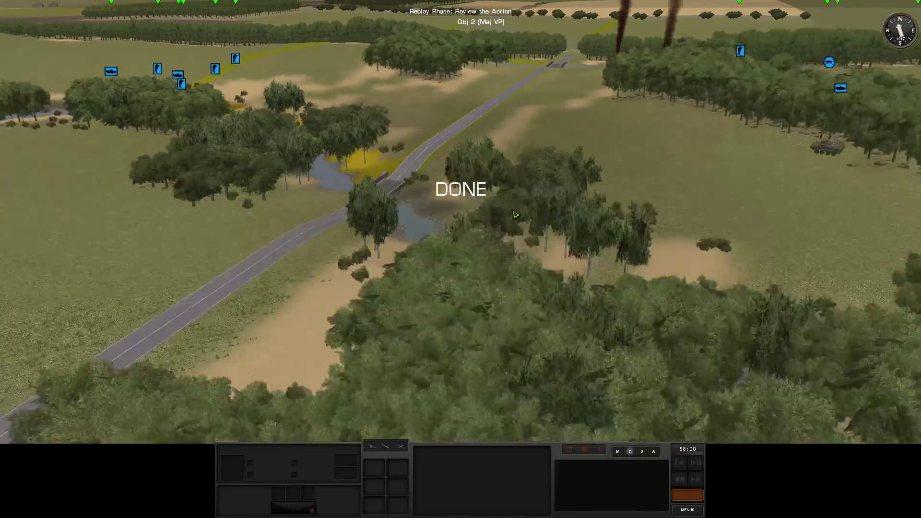
pyautogui.rightClick(516, 215)
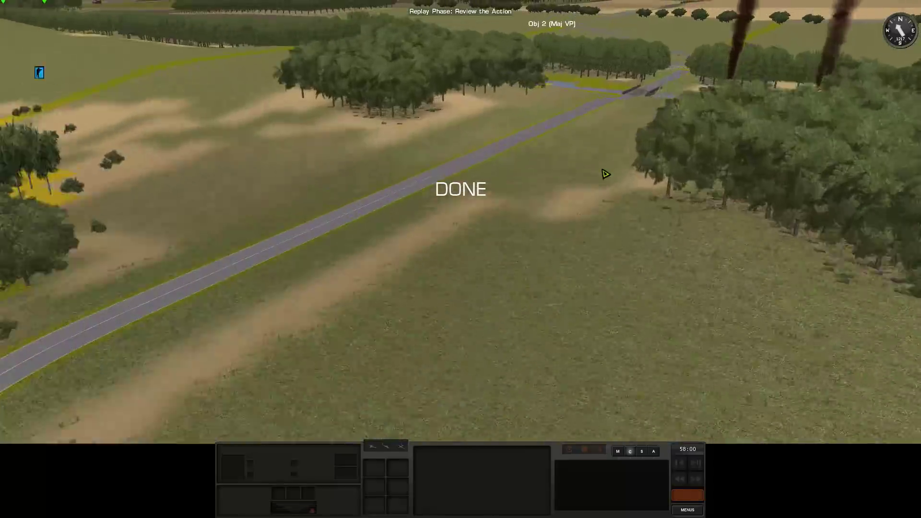
pyautogui.rightClick(606, 174)
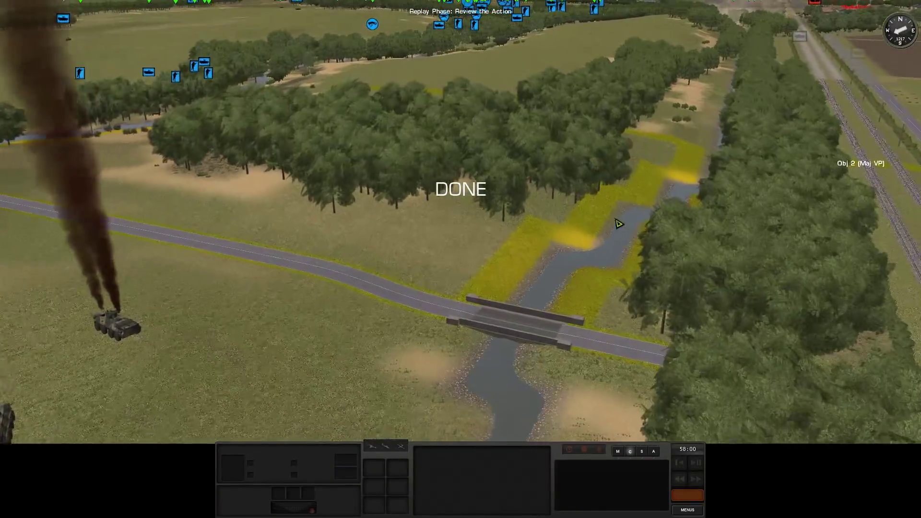
pyautogui.rightClick(617, 220)
pyautogui.rightClick(651, 237)
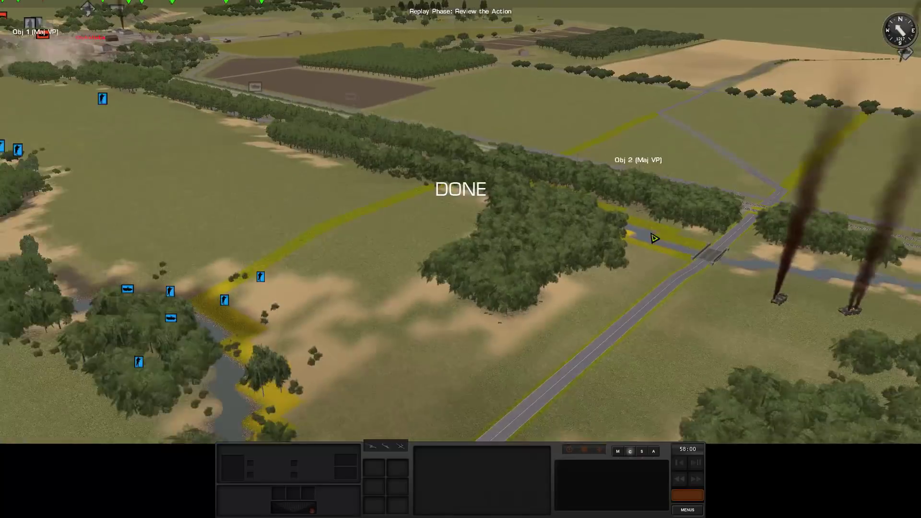
pyautogui.press('a')
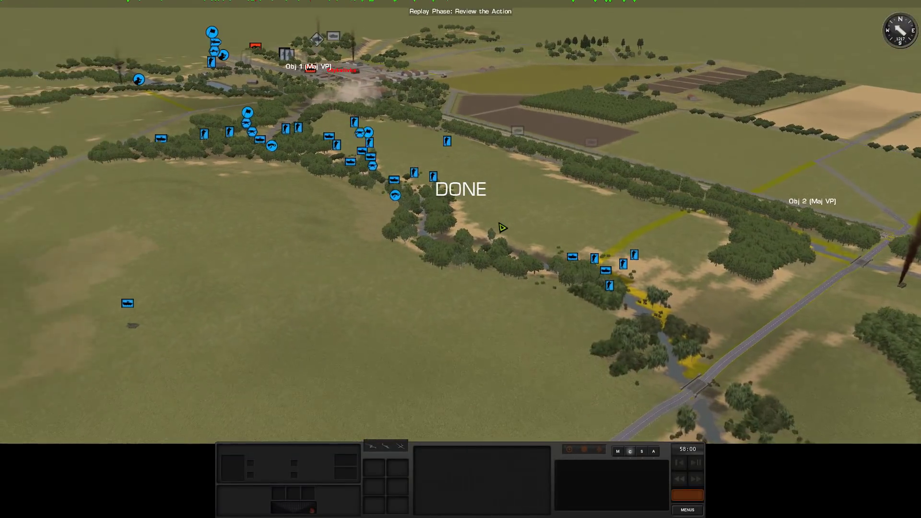
pyautogui.press('a')
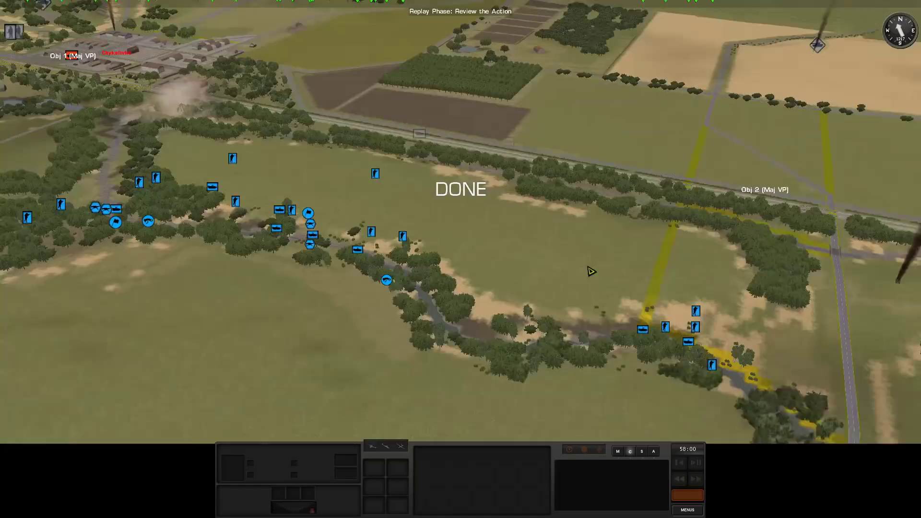
pyautogui.press('a')
pyautogui.press('a')
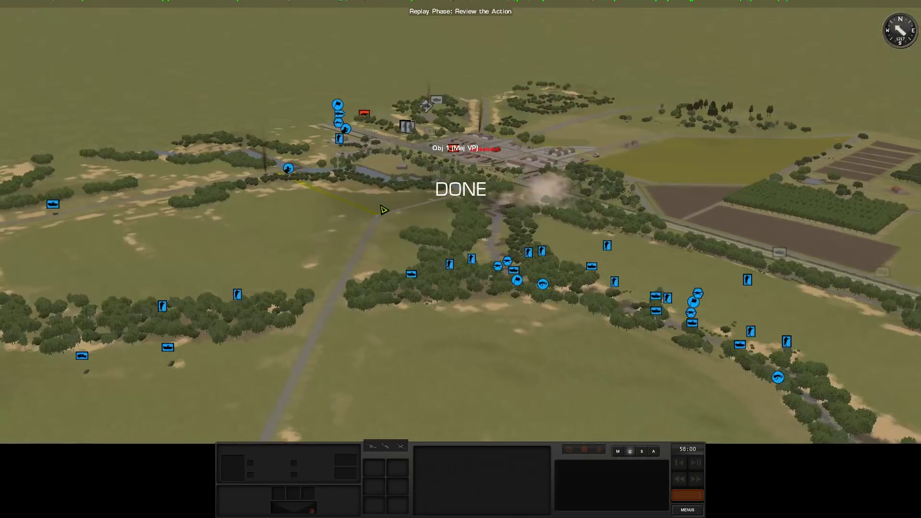
pyautogui.scroll(-1, 454, 181)
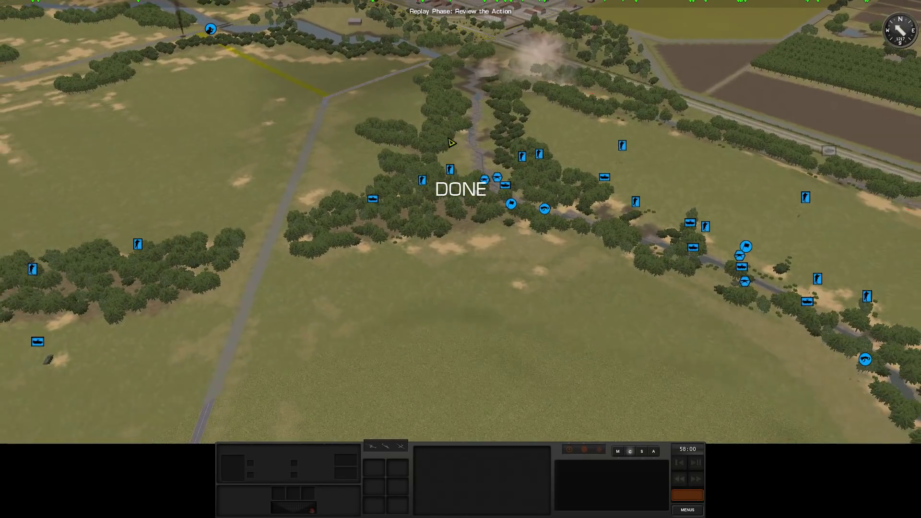
pyautogui.press('d')
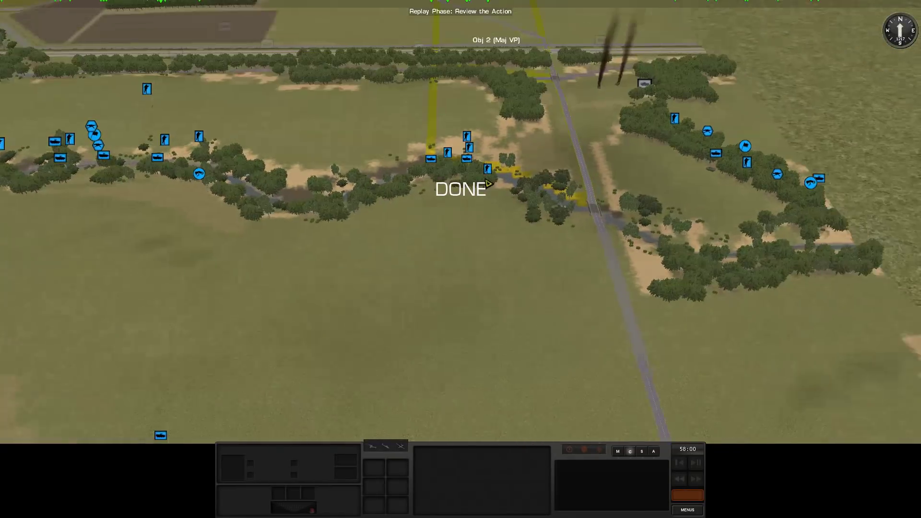
pyautogui.press('w')
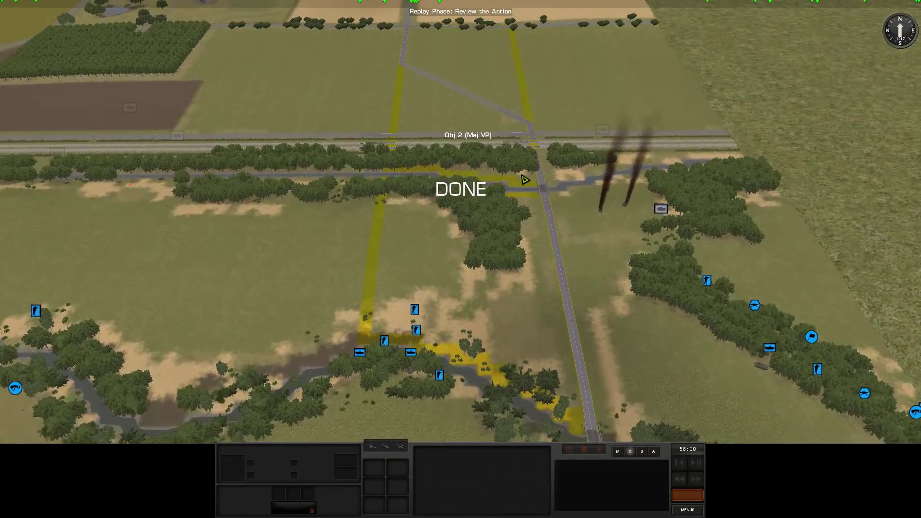
pyautogui.press('q')
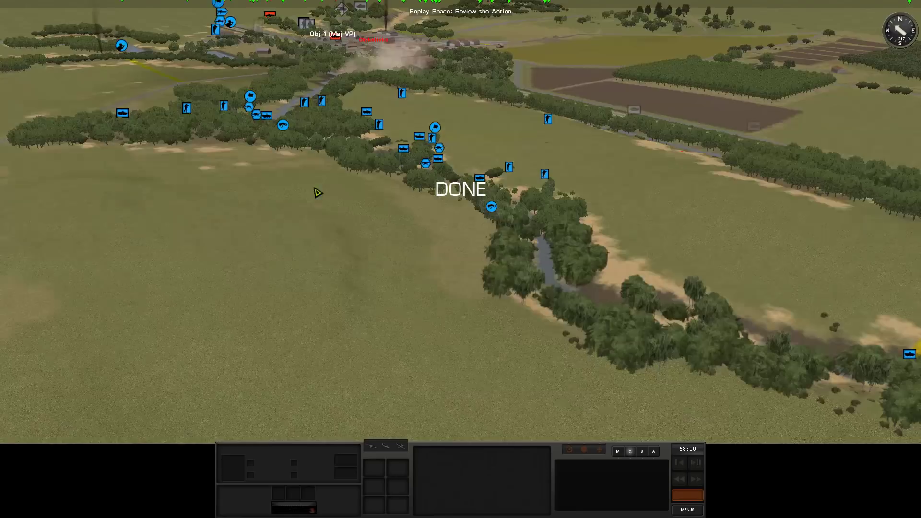
pyautogui.press('w')
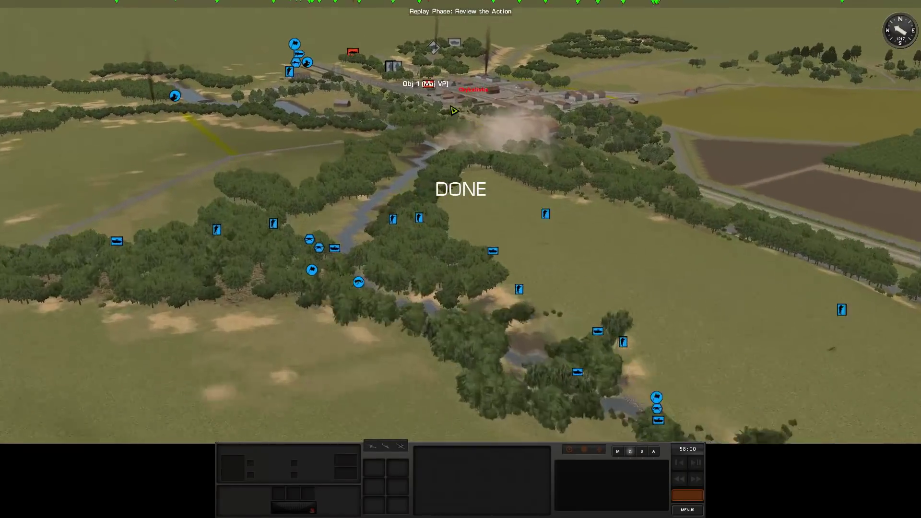
pyautogui.press('s')
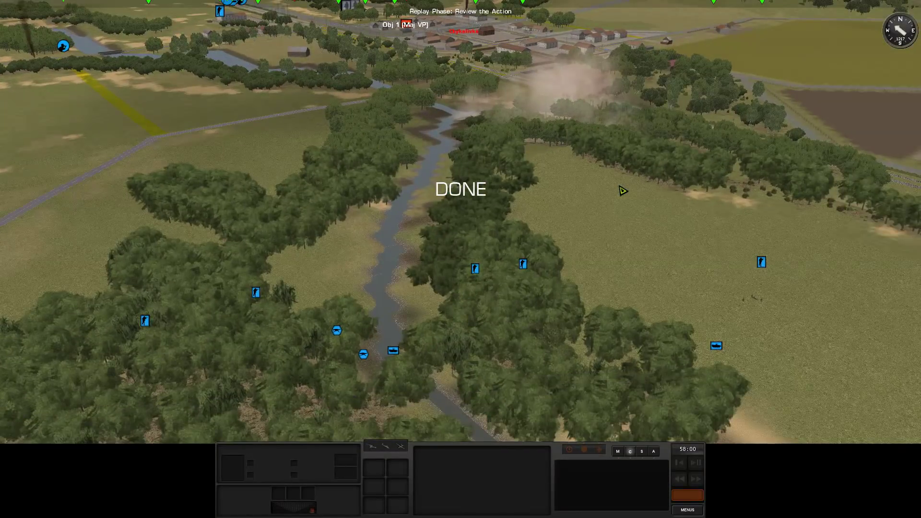
pyautogui.press('s')
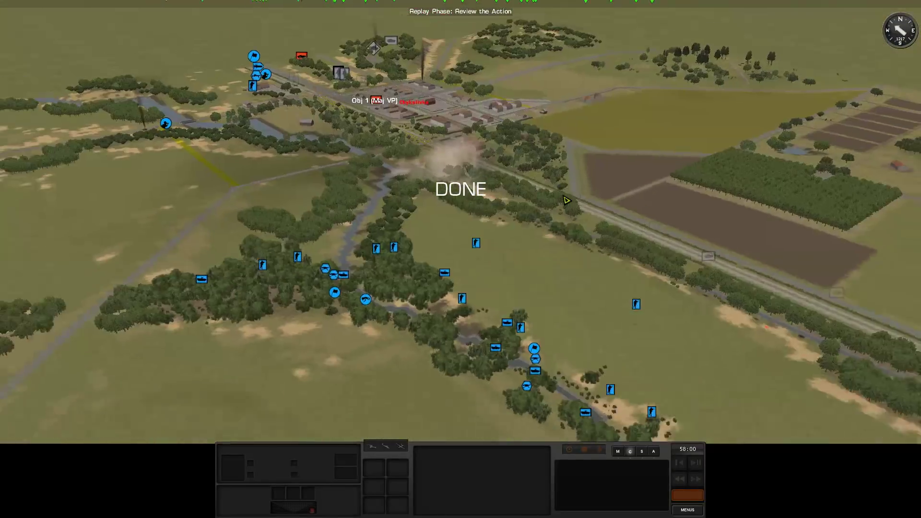
pyautogui.press('d')
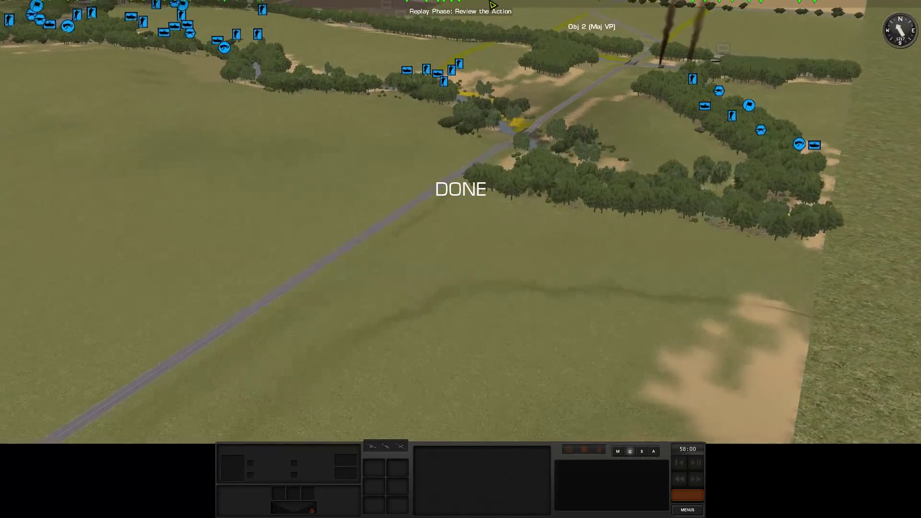
pyautogui.press('w')
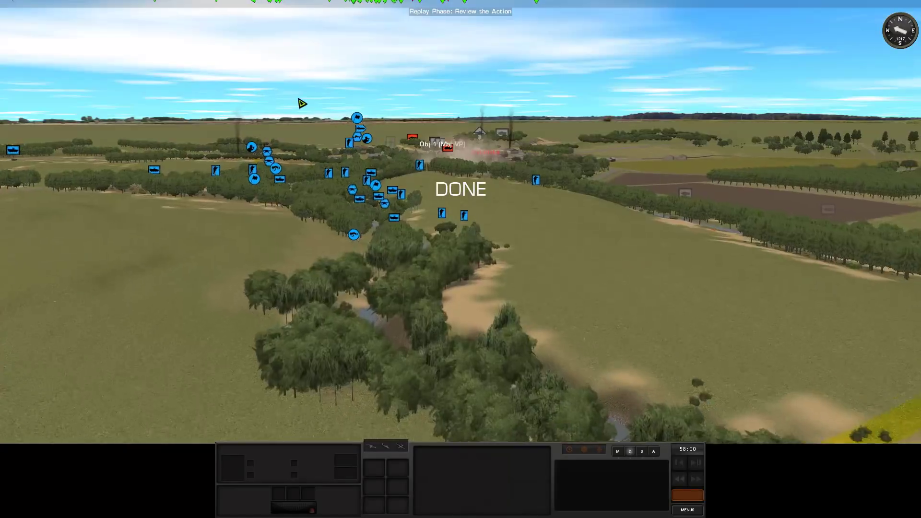
pyautogui.scroll(5, 302, 103)
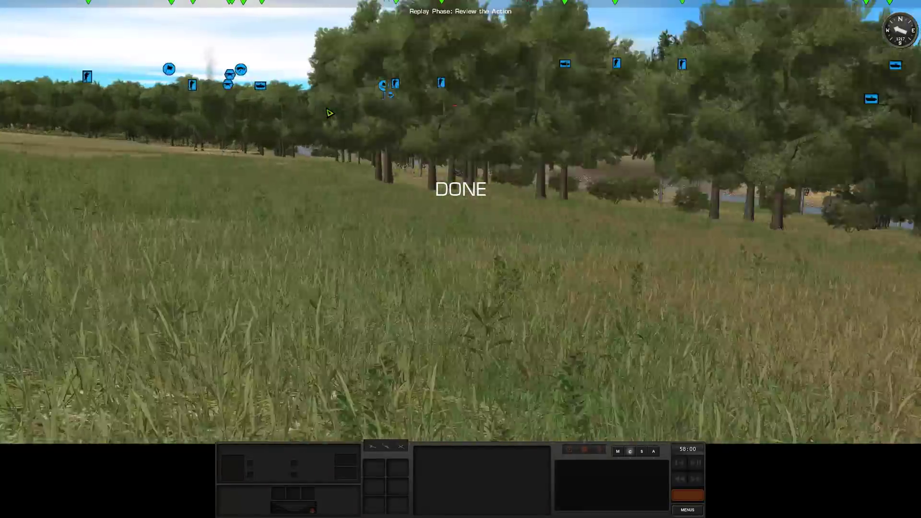
pyautogui.press('w')
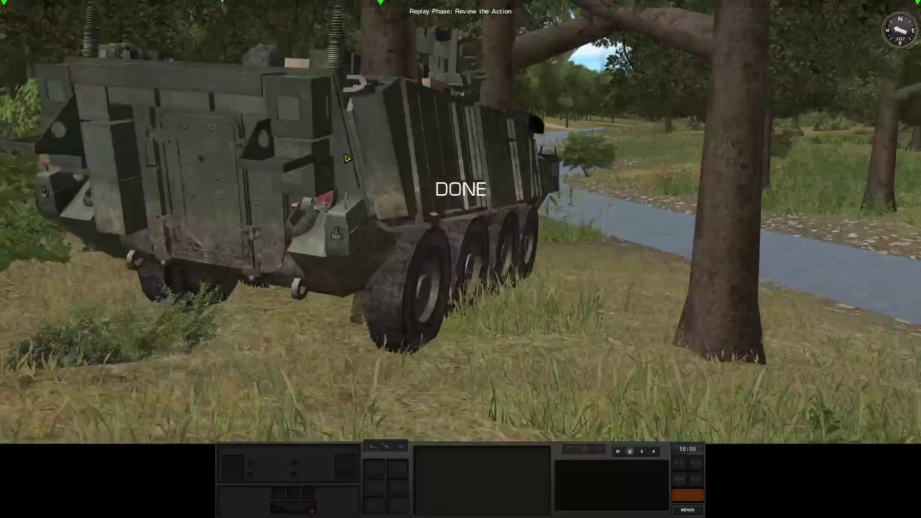
pyautogui.scroll(-5, 347, 158)
pyautogui.press('s')
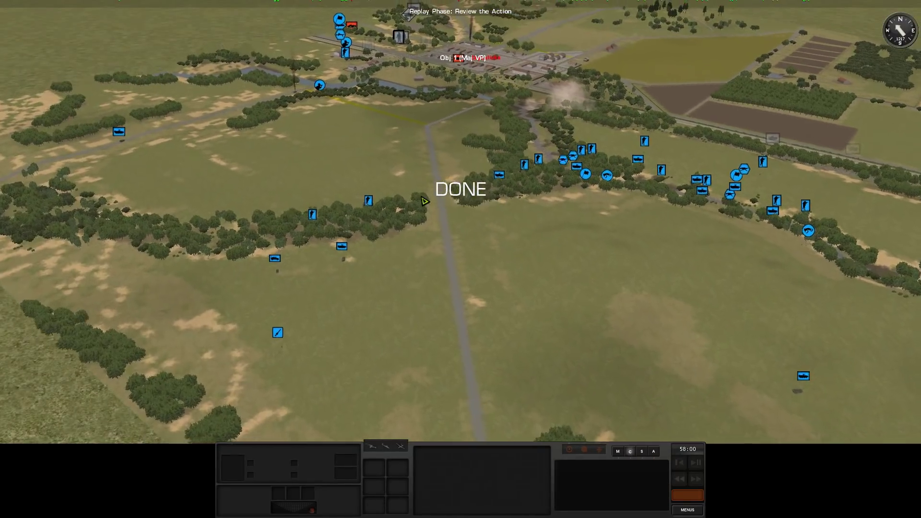
pyautogui.scroll(3, 425, 202)
pyautogui.scroll(2, 354, 158)
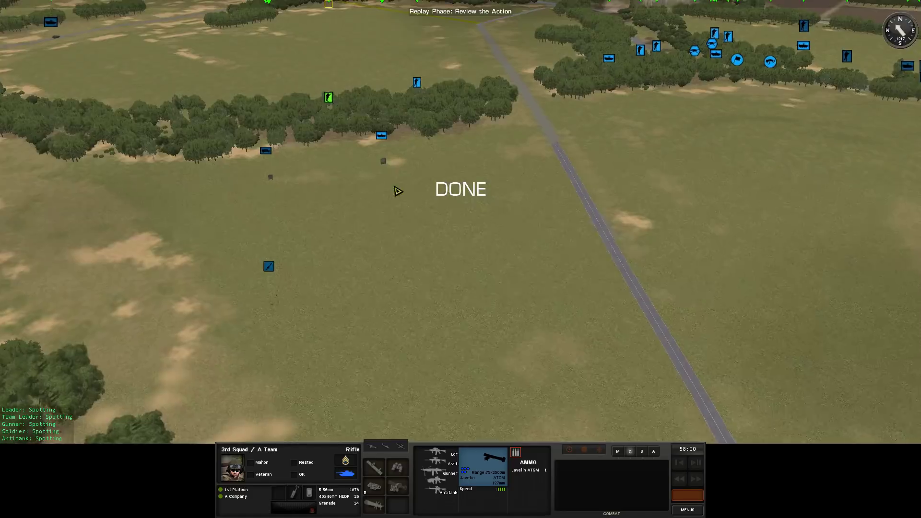
pyautogui.press('w')
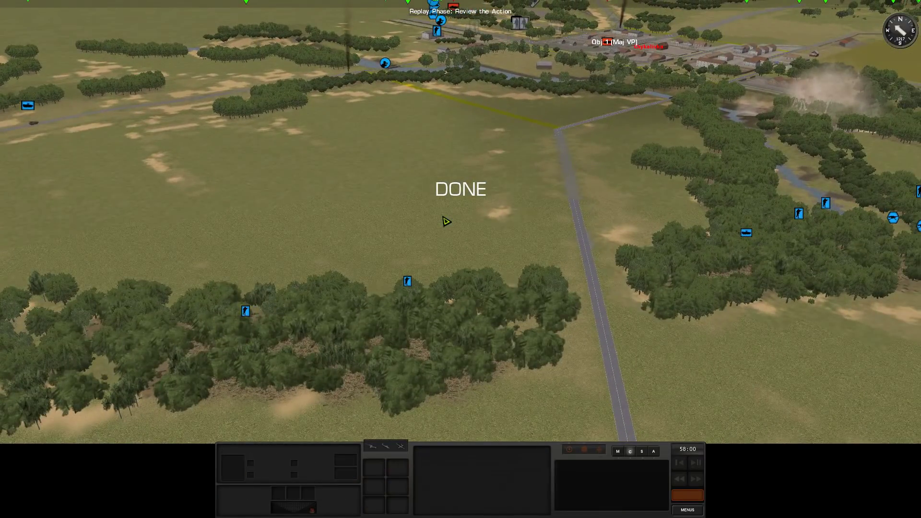
pyautogui.press('s')
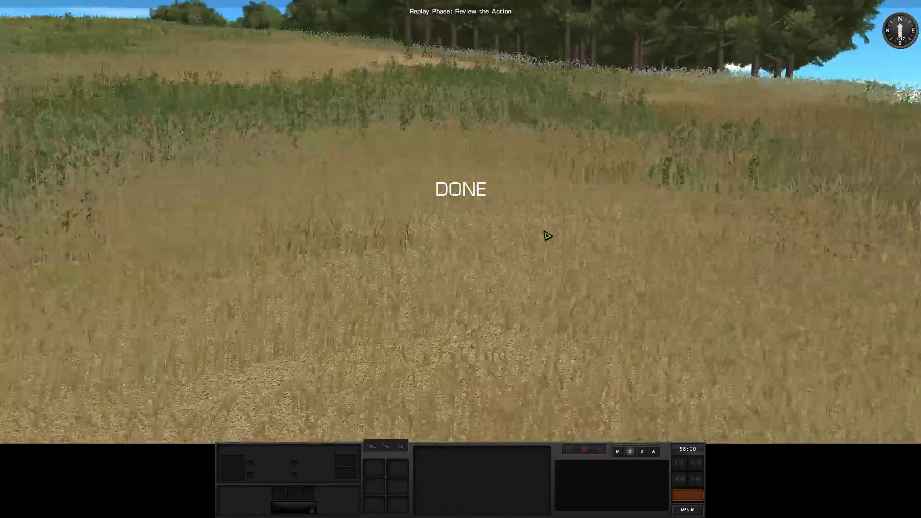
pyautogui.press('w')
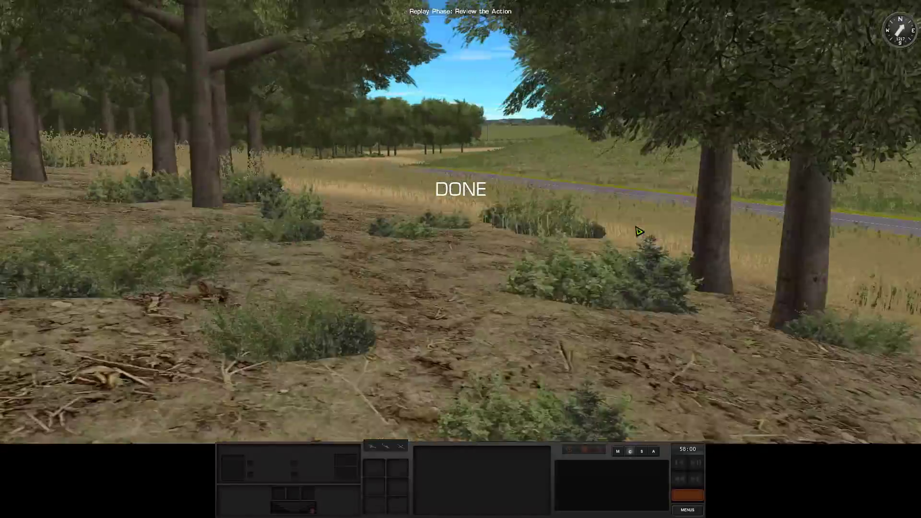
pyautogui.press('w')
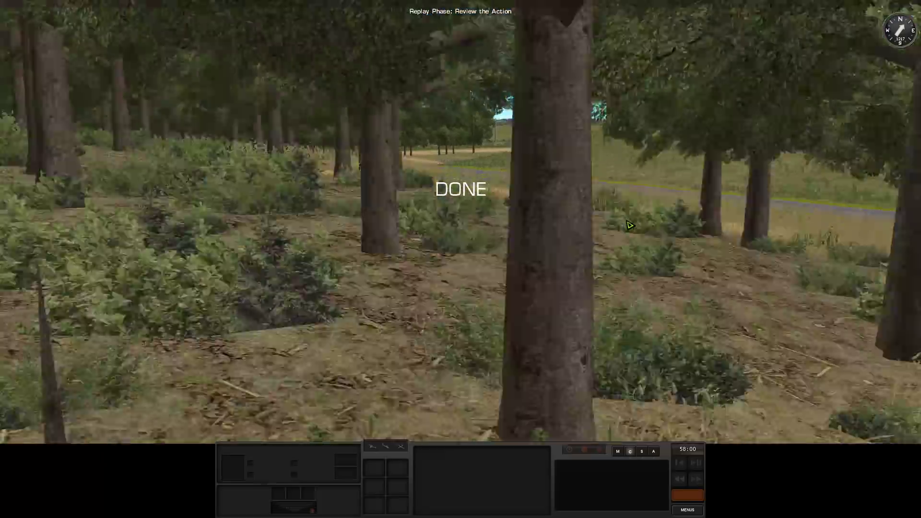
pyautogui.press('5')
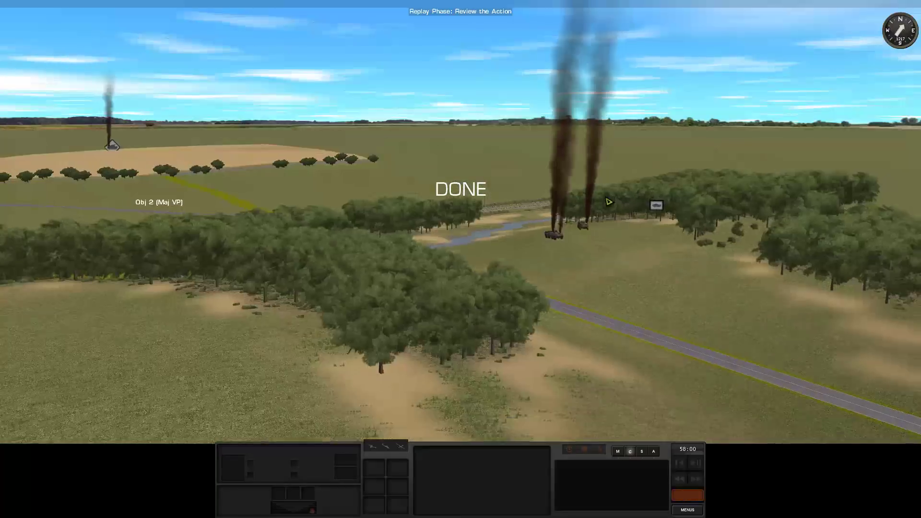
pyautogui.moveTo(609, 202); pyautogui.dragTo(465, 264)
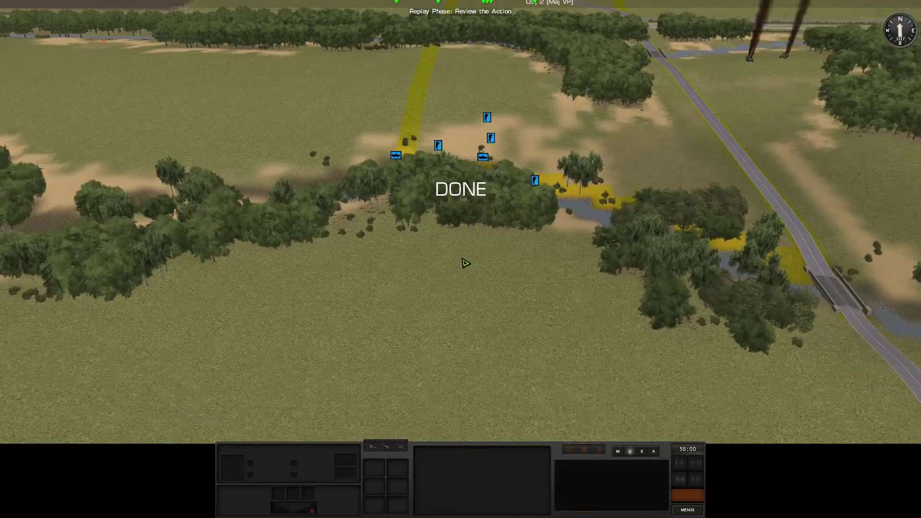
pyautogui.scroll(3, 476, 258)
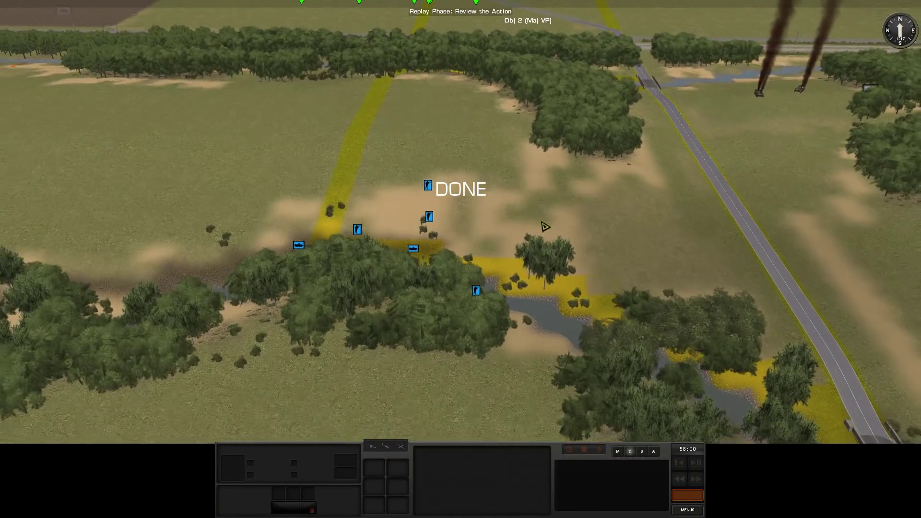
pyautogui.scroll(-3, 544, 227)
pyautogui.scroll(-3, 548, 237)
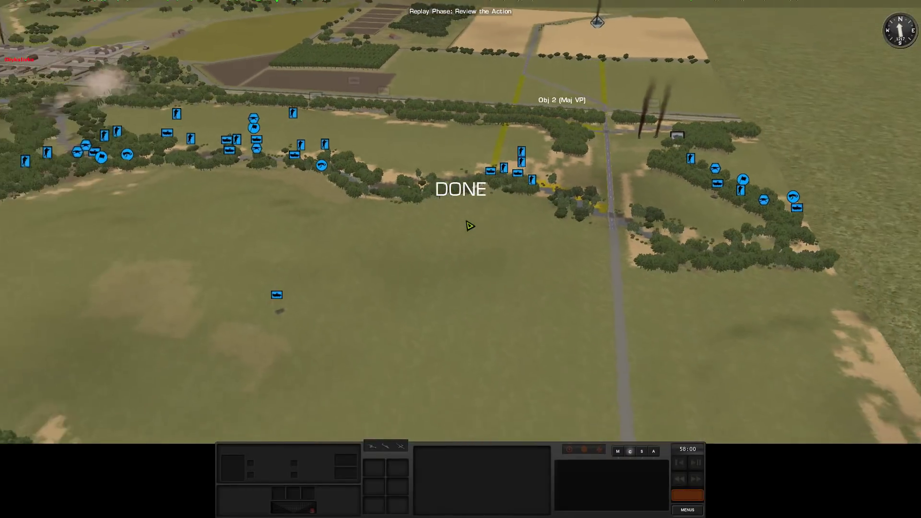
pyautogui.moveTo(472, 225); pyautogui.dragTo(641, 171)
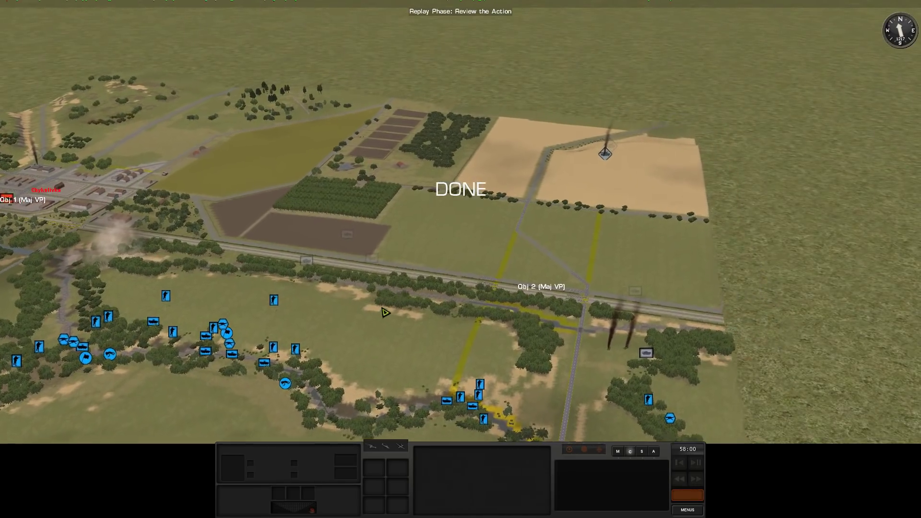
pyautogui.moveTo(395, 289); pyautogui.dragTo(241, 314)
pyautogui.scroll(-2, 241, 314)
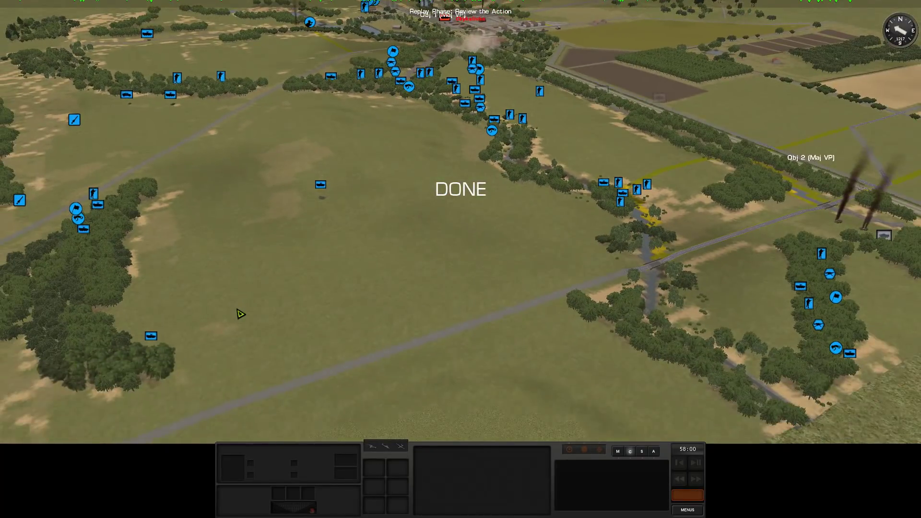
pyautogui.scroll(-2, 240, 314)
pyautogui.scroll(-2, 241, 314)
pyautogui.scroll(2, 657, 430)
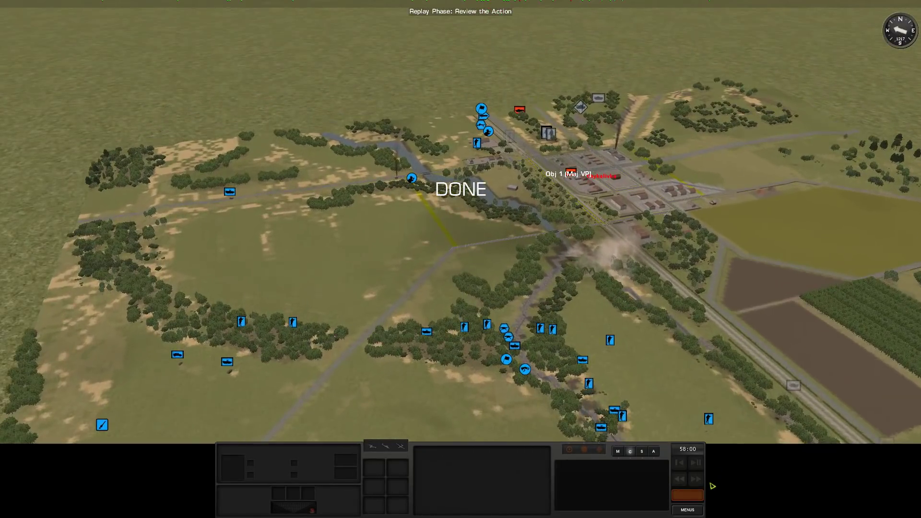
pyautogui.moveTo(608, 320); pyautogui.dragTo(351, 226)
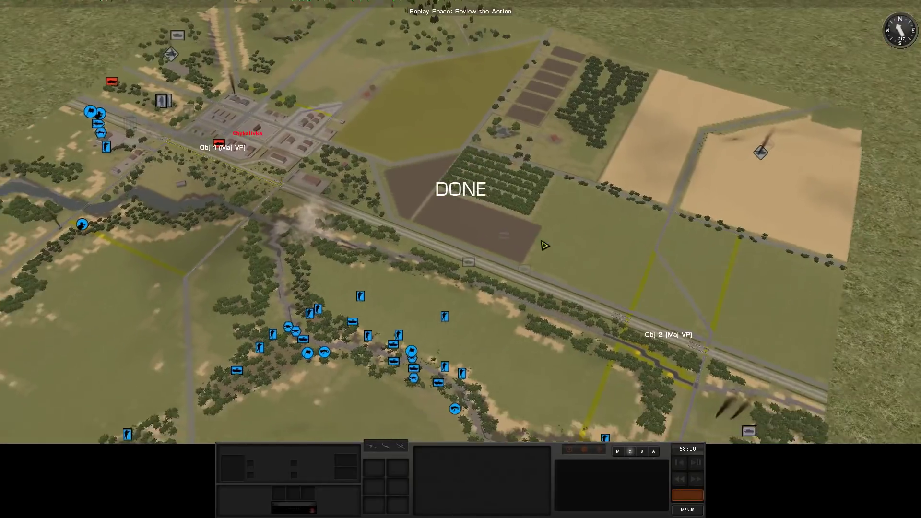
pyautogui.scroll(-2, 350, 225)
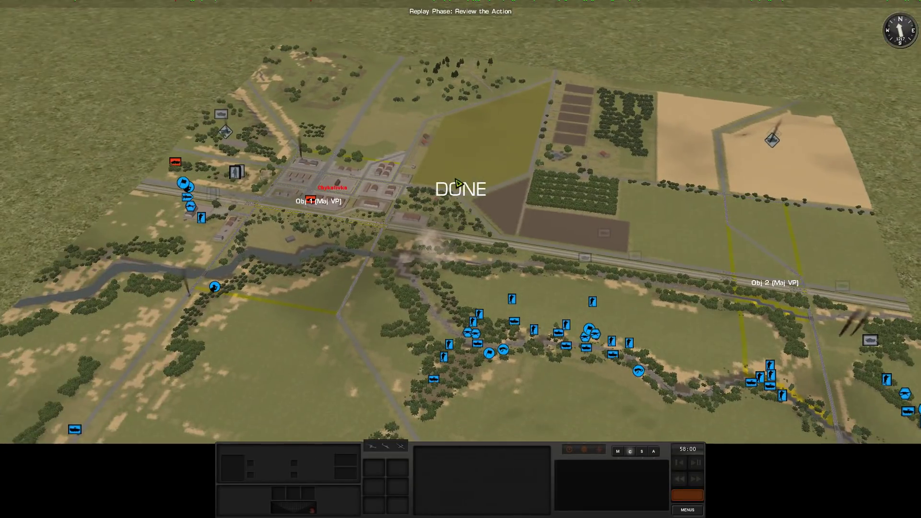
pyautogui.scroll(3, 553, 171)
pyautogui.scroll(1, 553, 171)
pyautogui.scroll(-2, 553, 171)
pyautogui.scroll(2, 536, 151)
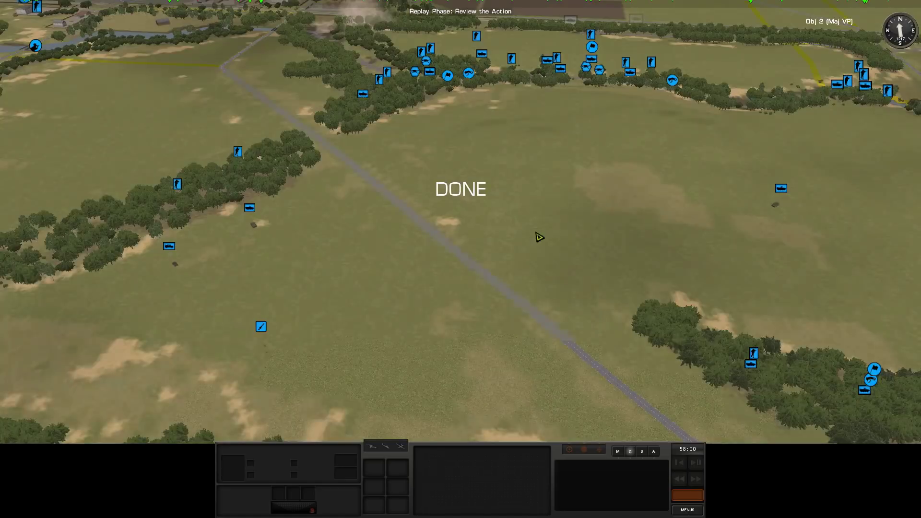
pyautogui.scroll(-2, 539, 237)
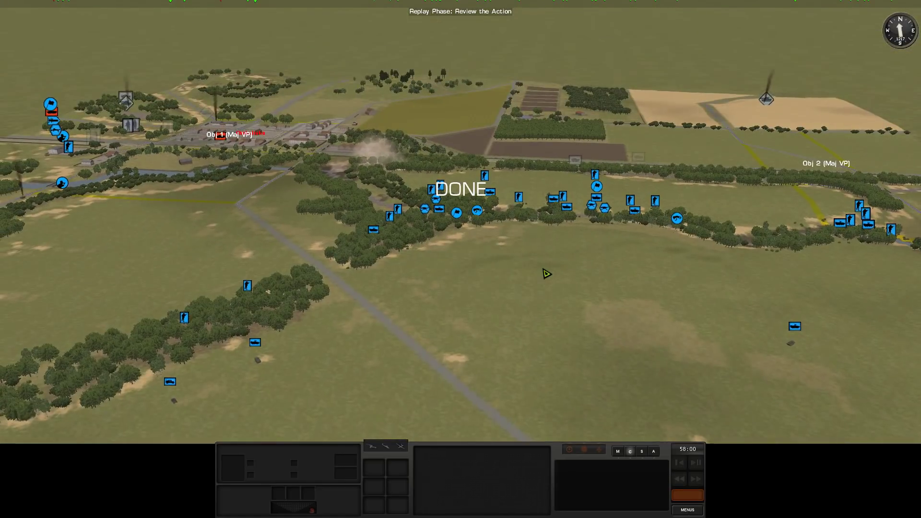
pyautogui.scroll(2, 546, 273)
pyautogui.scroll(-1, 568, 307)
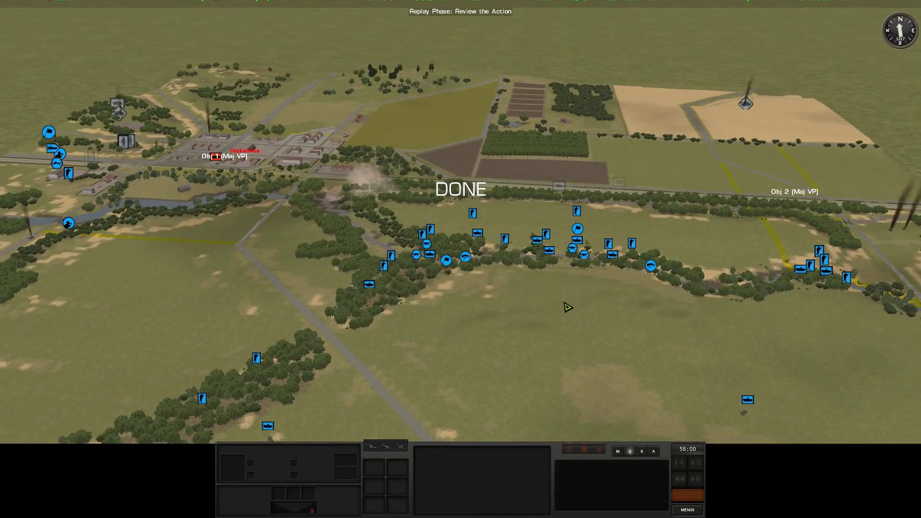
pyautogui.scroll(-3, 576, 315)
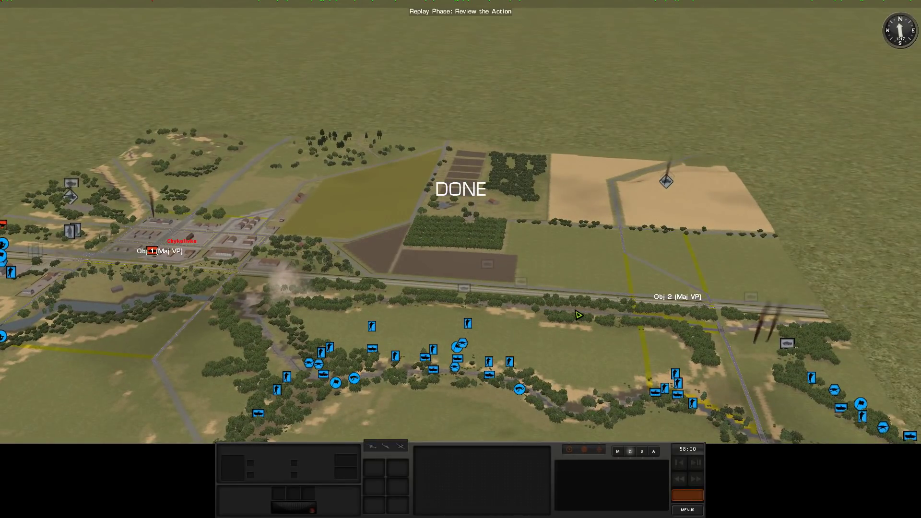
pyautogui.scroll(3, 579, 315)
pyautogui.press('d')
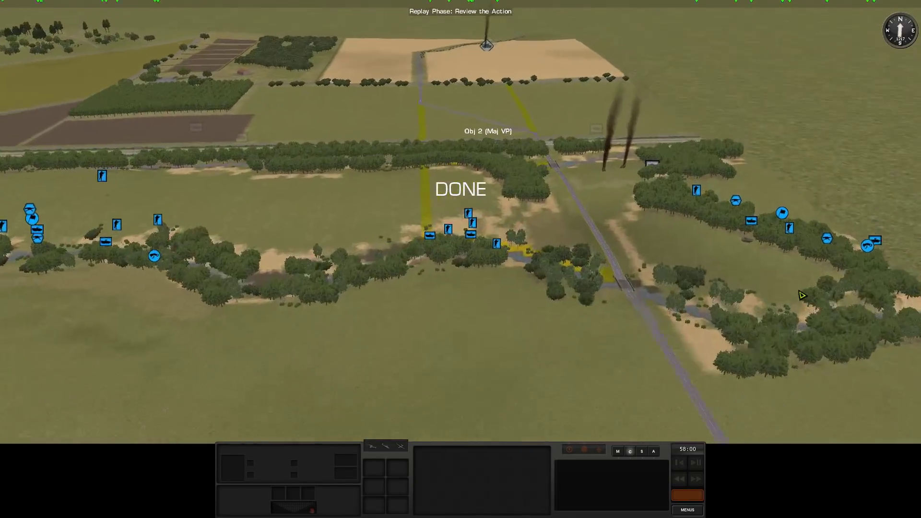
pyautogui.press('e')
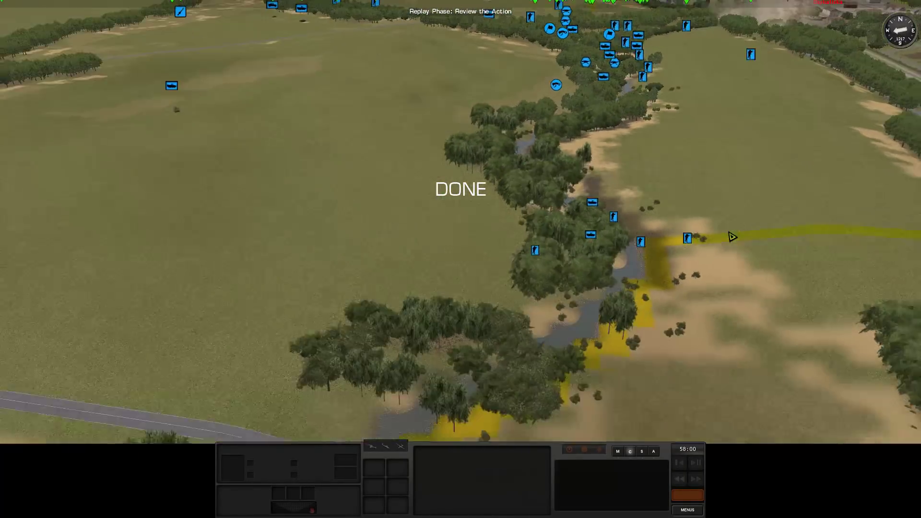
pyautogui.press('d')
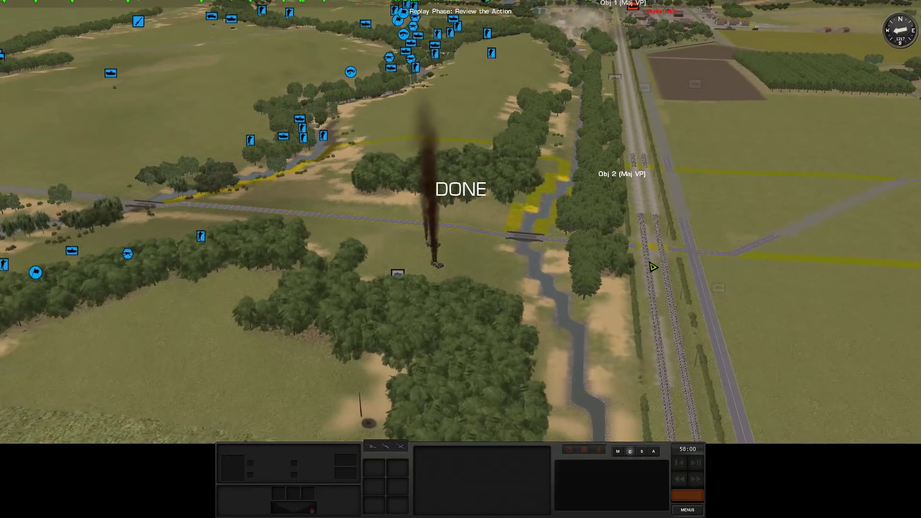
pyautogui.press('w')
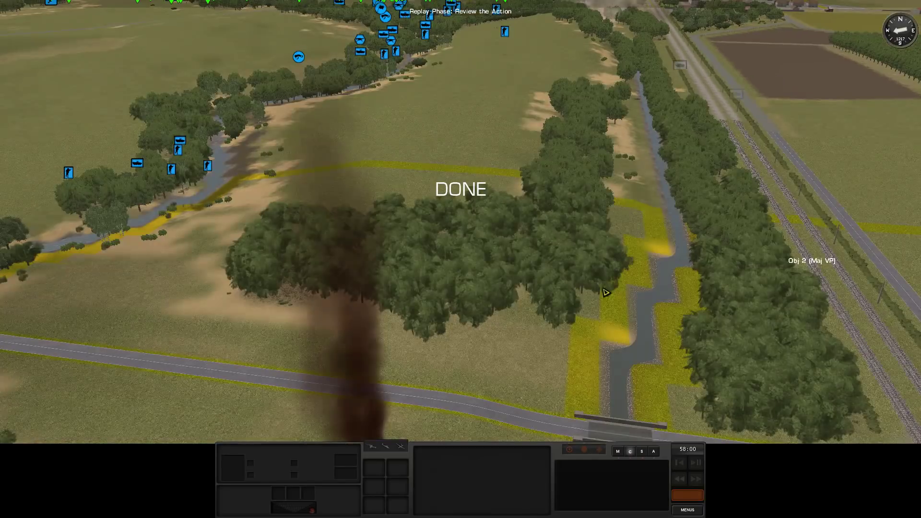
pyautogui.press('e')
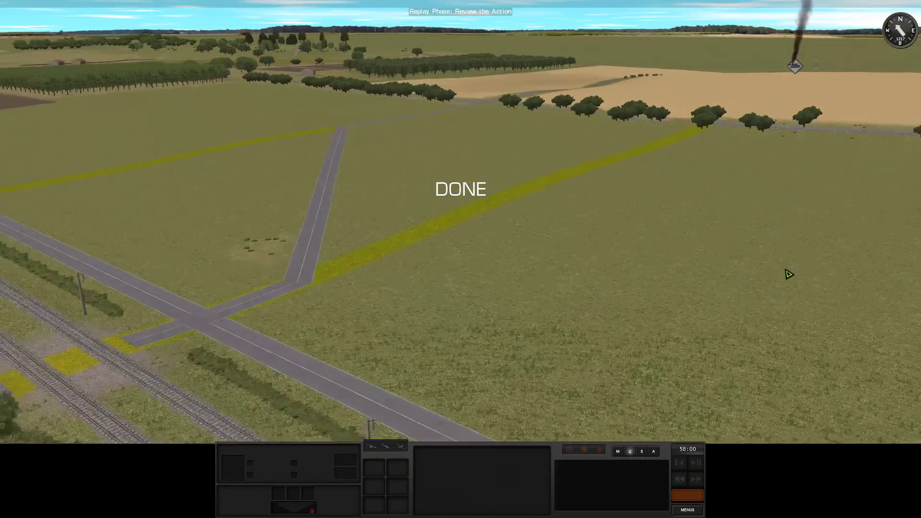
pyautogui.press('e')
pyautogui.press('w')
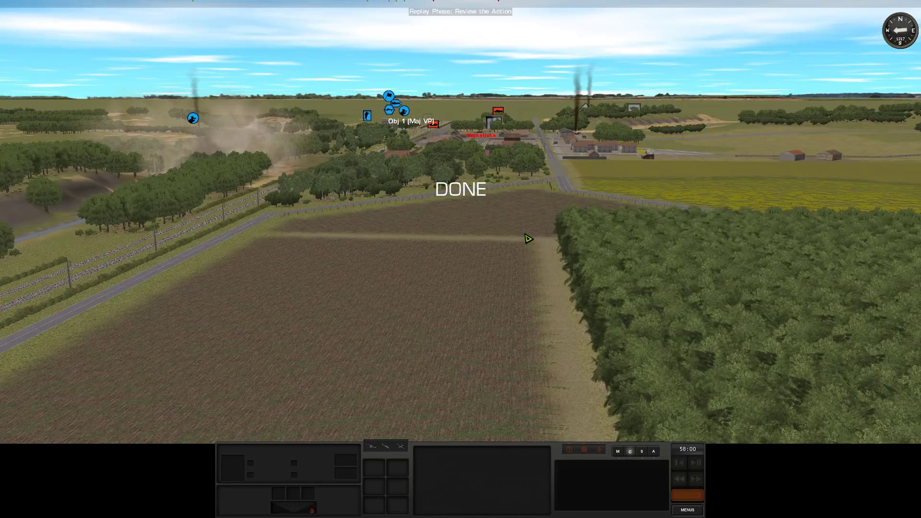
pyautogui.press('w')
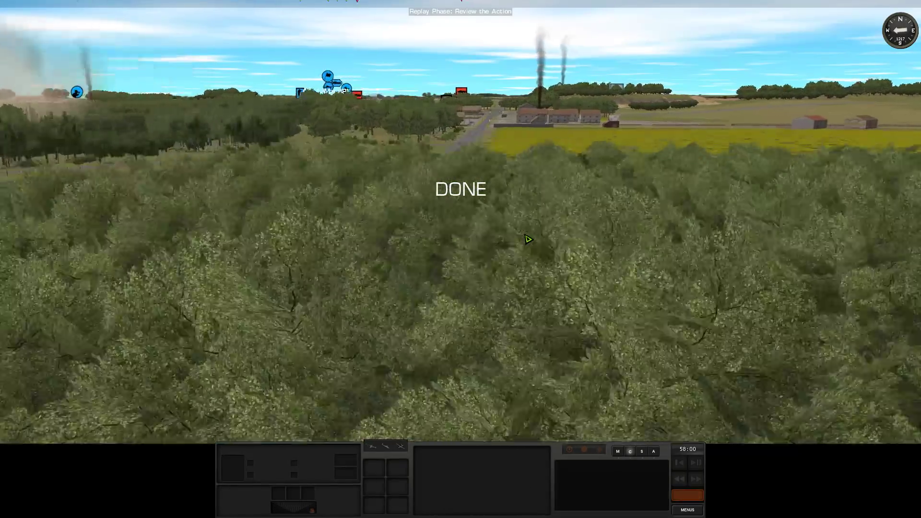
pyautogui.press('w')
pyautogui.press('w')
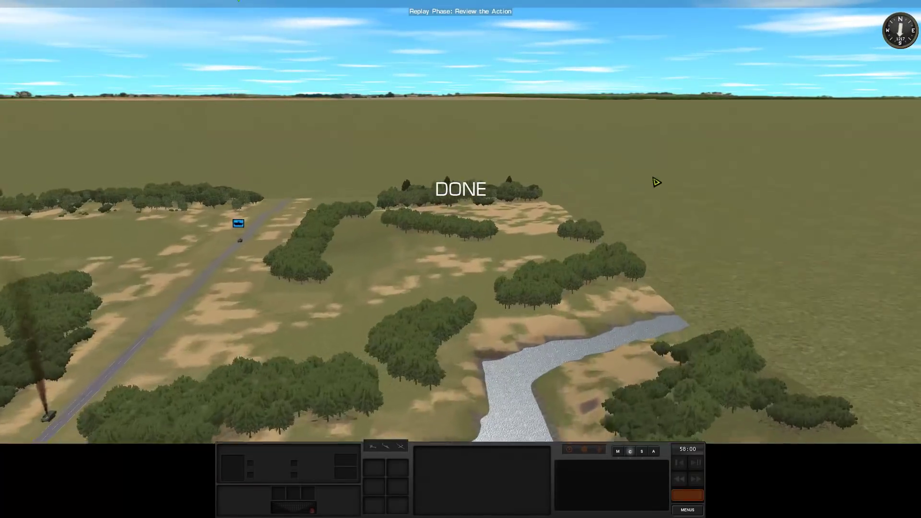
pyautogui.press('w')
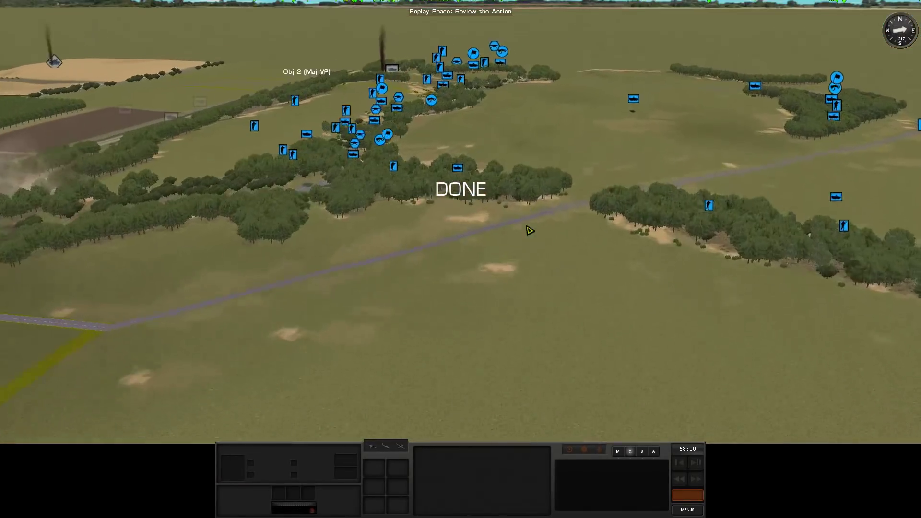
pyautogui.press('s')
pyautogui.press('w')
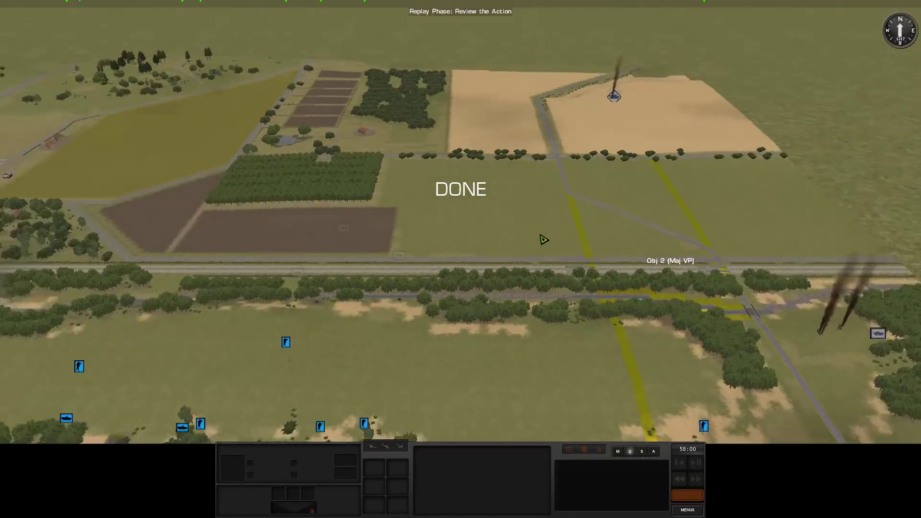
pyautogui.press('s')
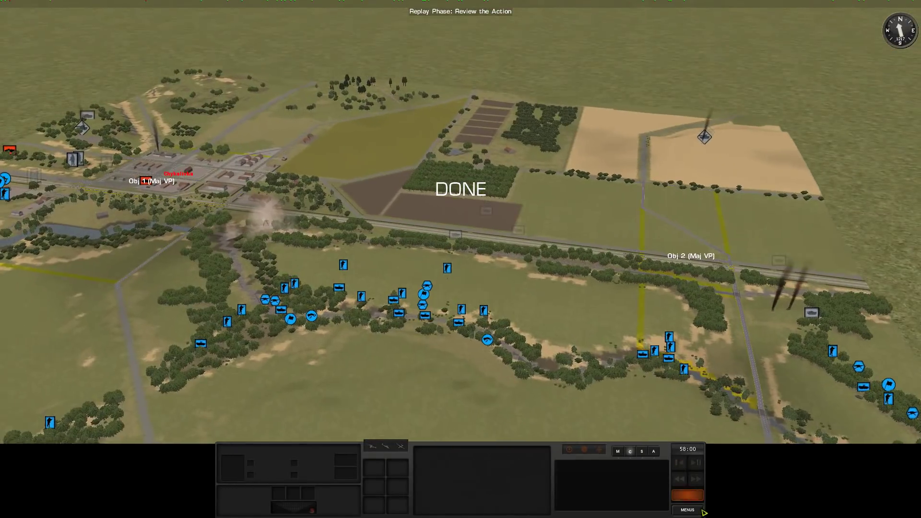
# Step: Fly the camera over both objectives to Obj 1 and select the Javelin Team
pyautogui.press('w')
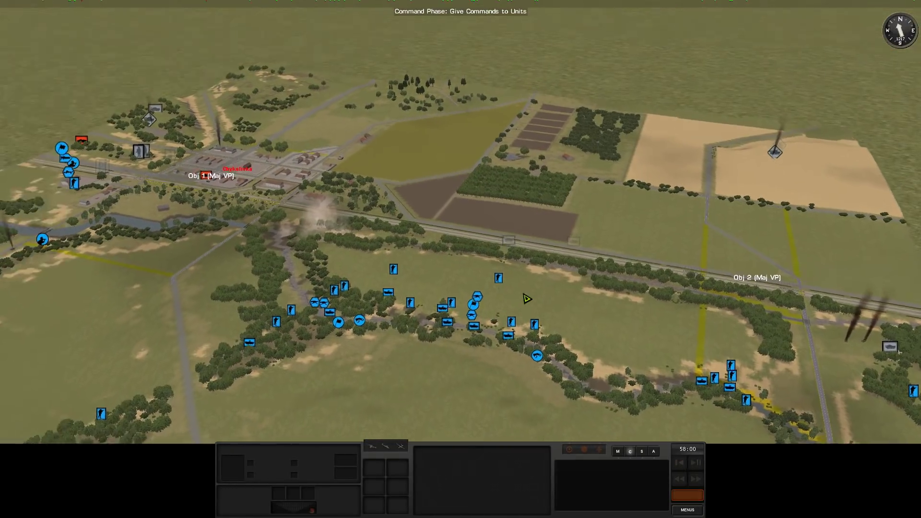
pyautogui.press('a')
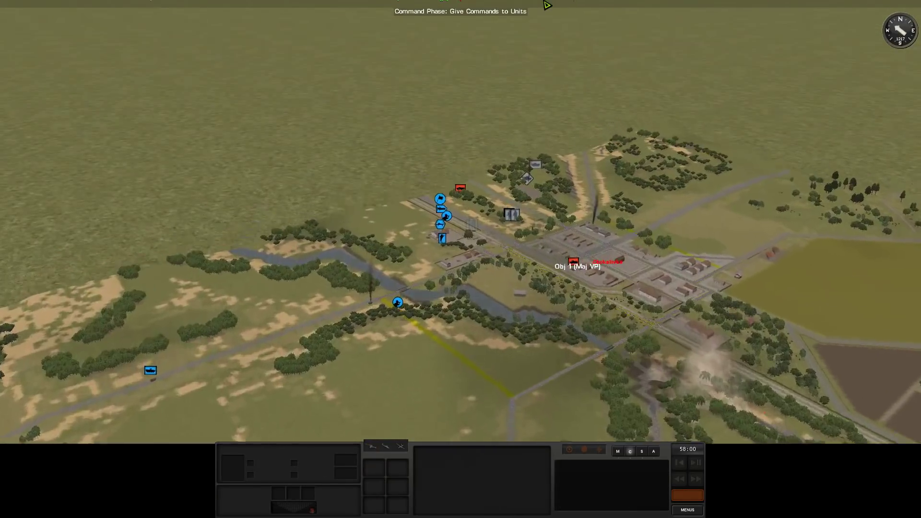
pyautogui.press('w')
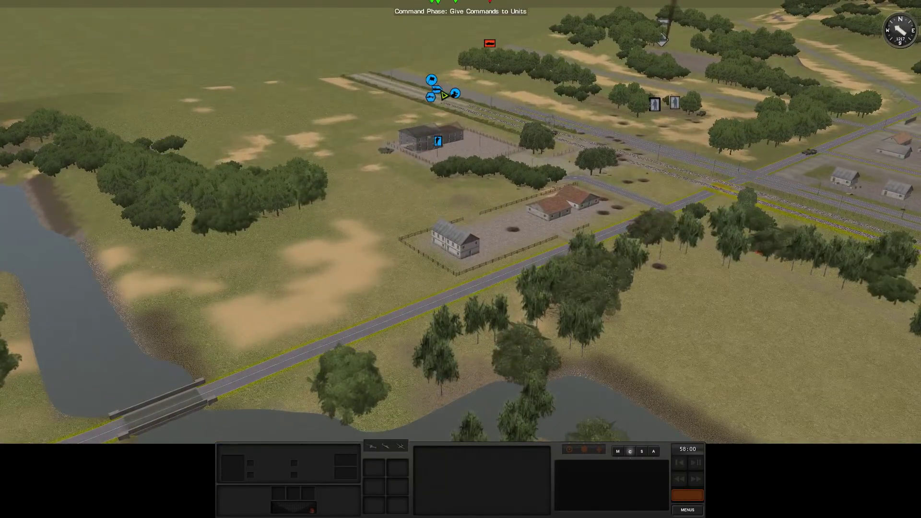
pyautogui.click(435, 88)
# Step: Pan over the Obj 1 buildings and the fields west of the town
pyautogui.press('w')
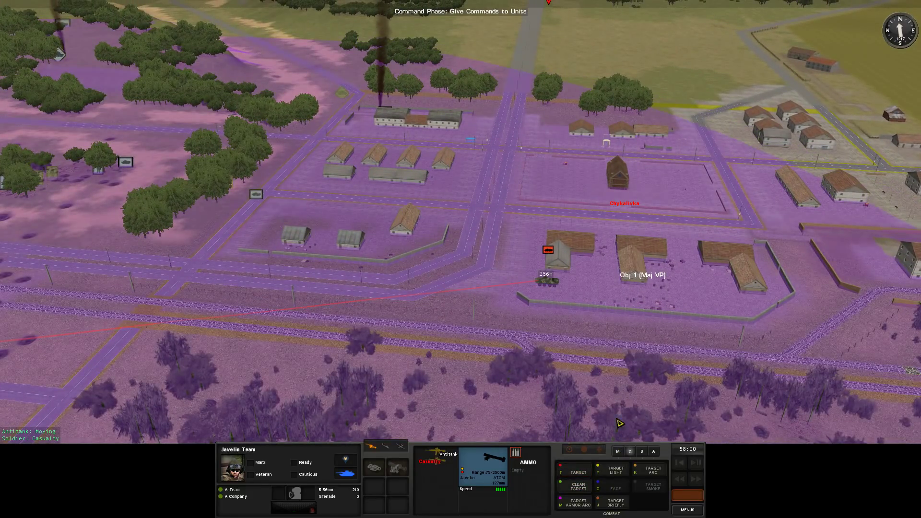
pyautogui.press('a')
pyautogui.press('d')
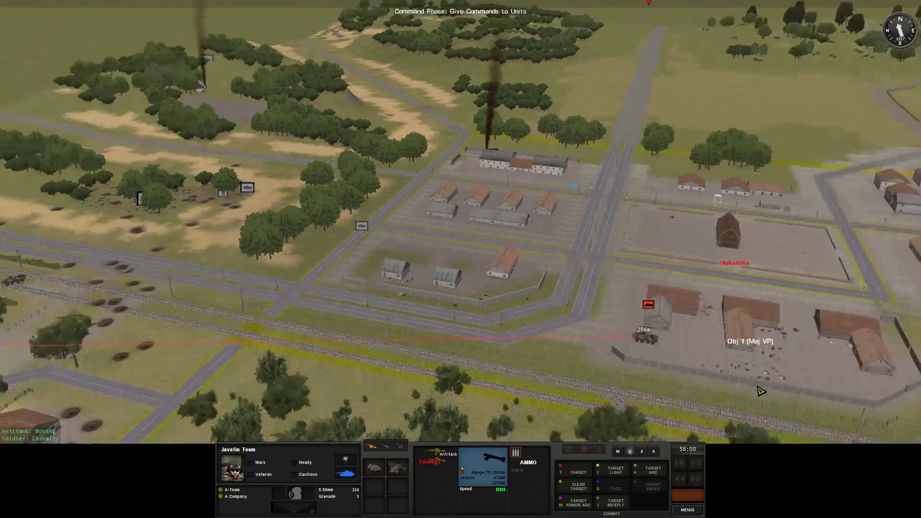
pyautogui.press('a')
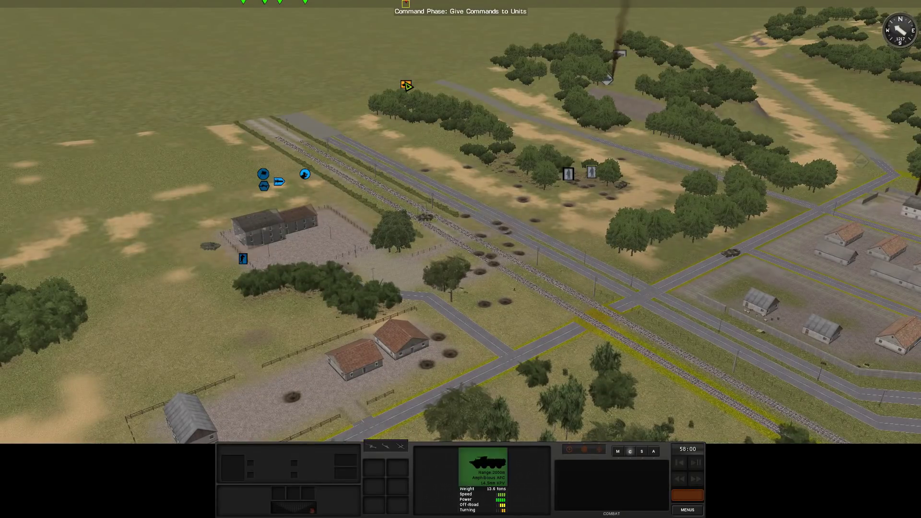
pyautogui.scroll(5, 282, 186)
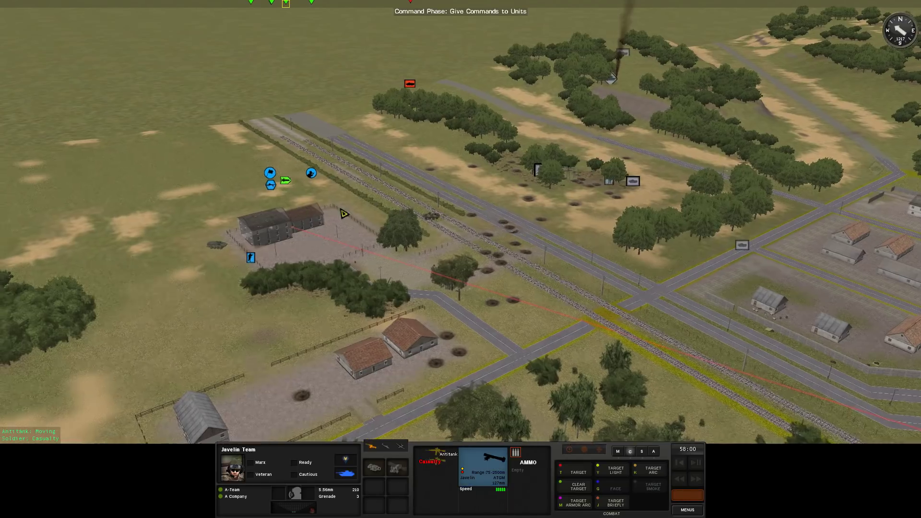
pyautogui.press('2')
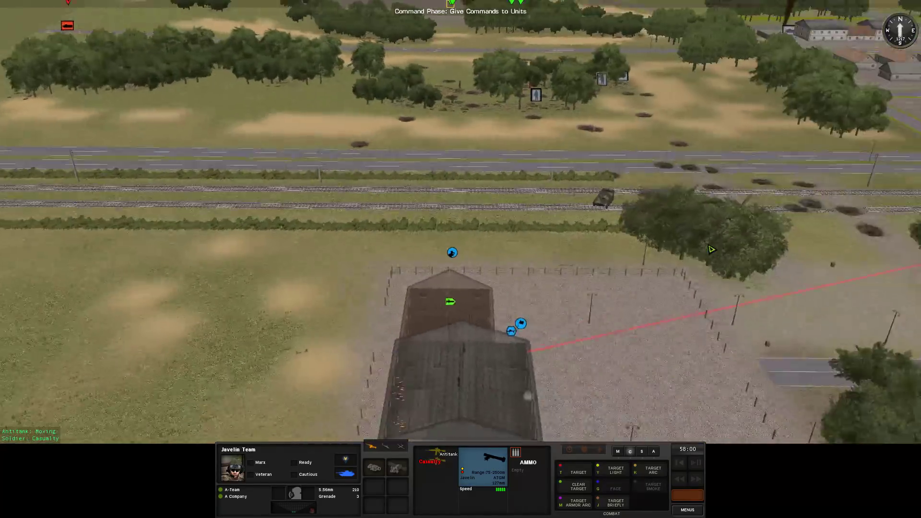
pyautogui.scroll(4, 648, 230)
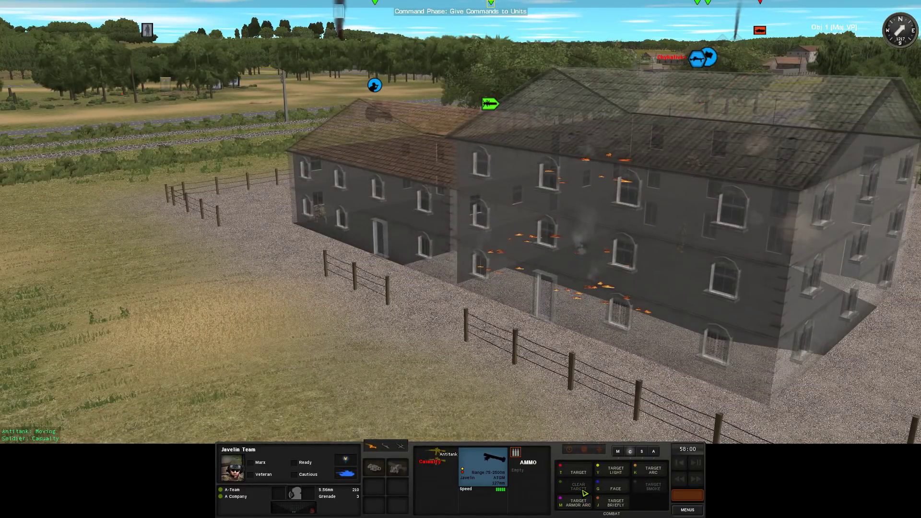
pyautogui.scroll(5, 574, 373)
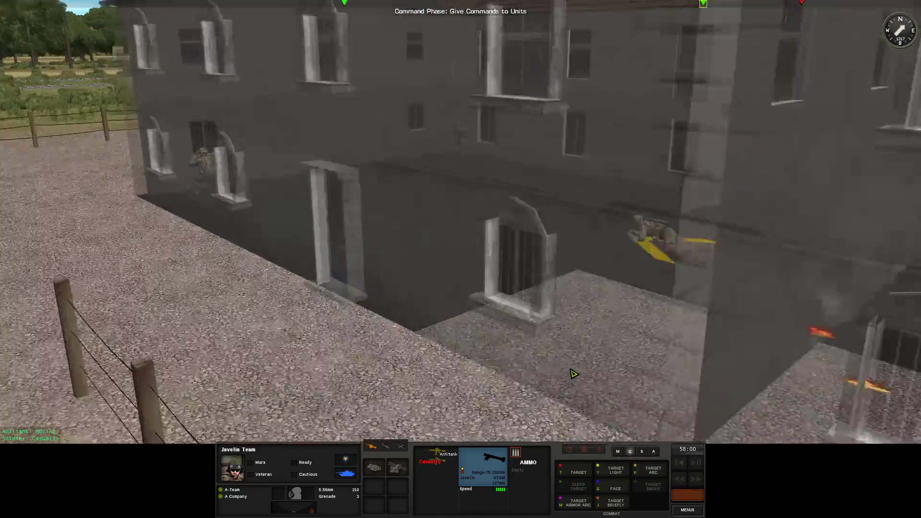
pyautogui.scroll(-10, 574, 374)
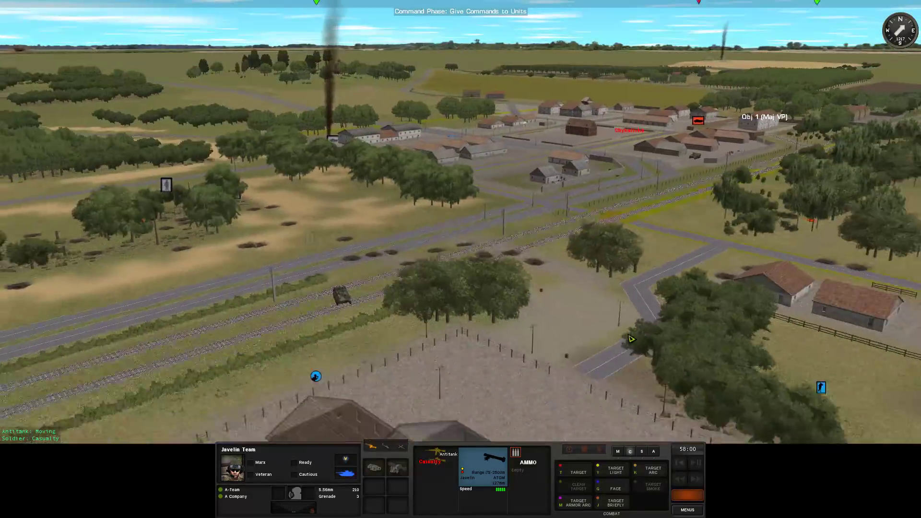
pyautogui.click(608, 326)
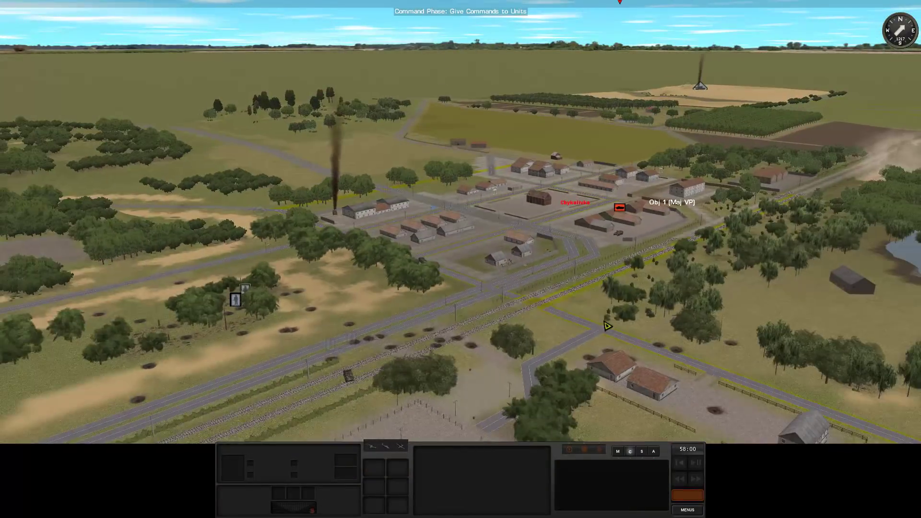
pyautogui.doubleClick(608, 326)
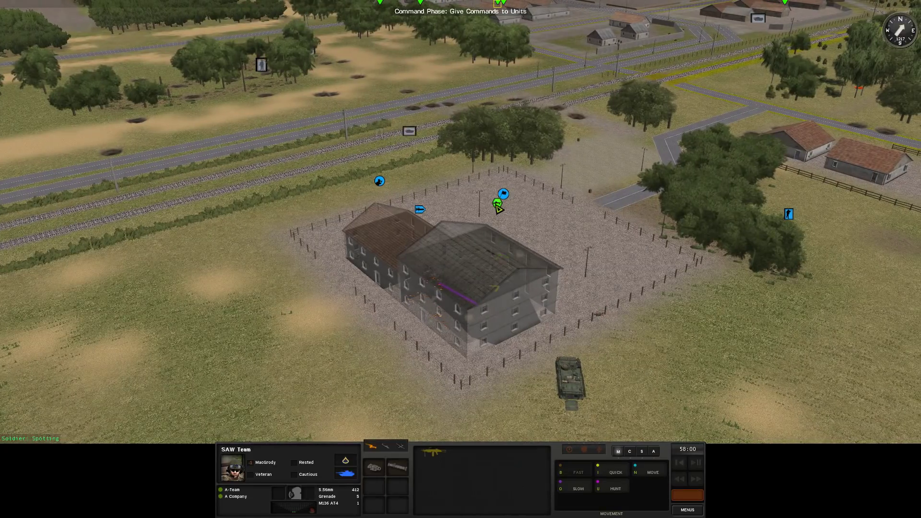
pyautogui.scroll(-5, 499, 209)
pyautogui.click(356, 260)
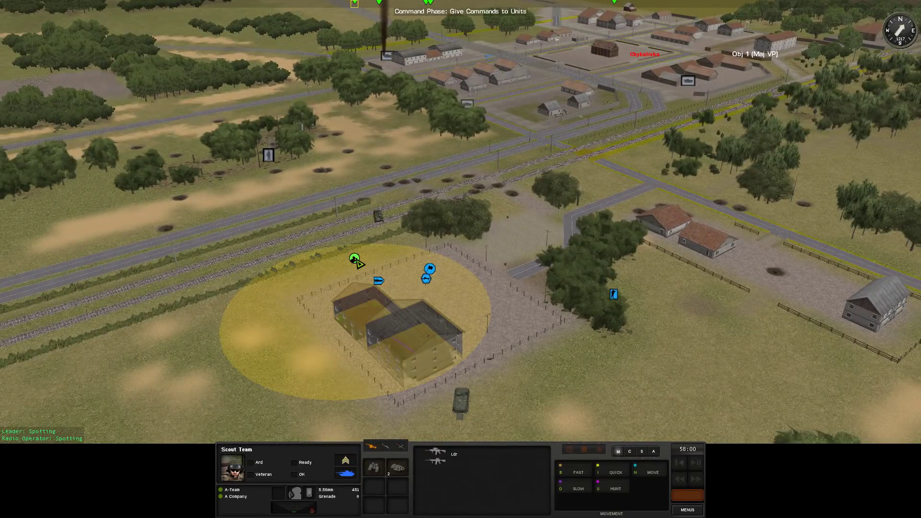
pyautogui.click(432, 273)
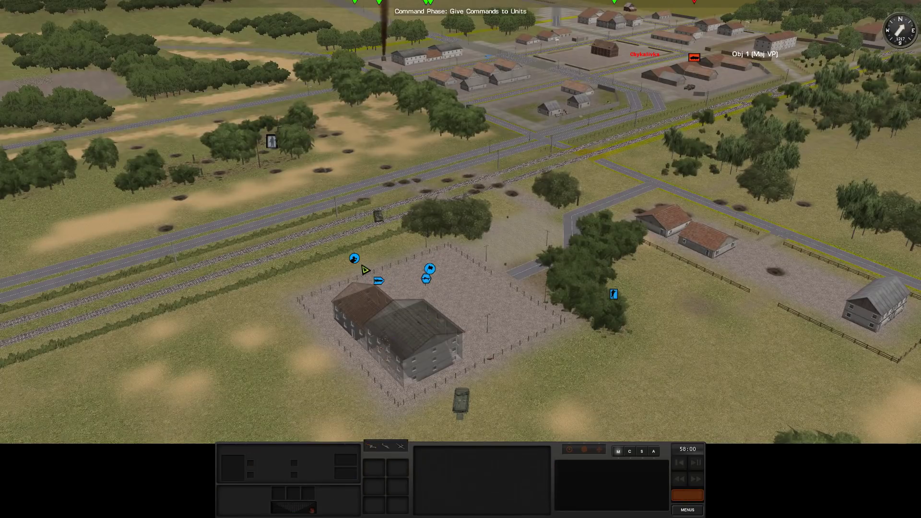
pyautogui.click(355, 258)
pyautogui.press('s')
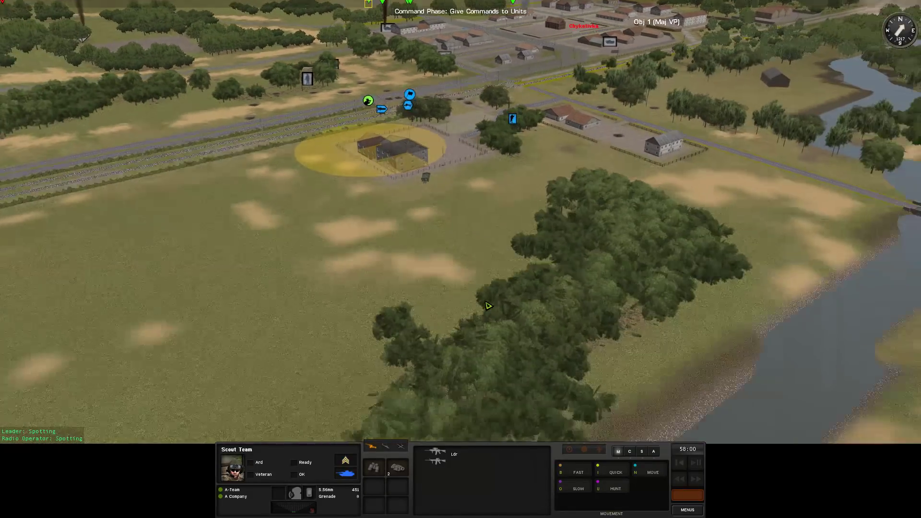
pyautogui.press('Tab')
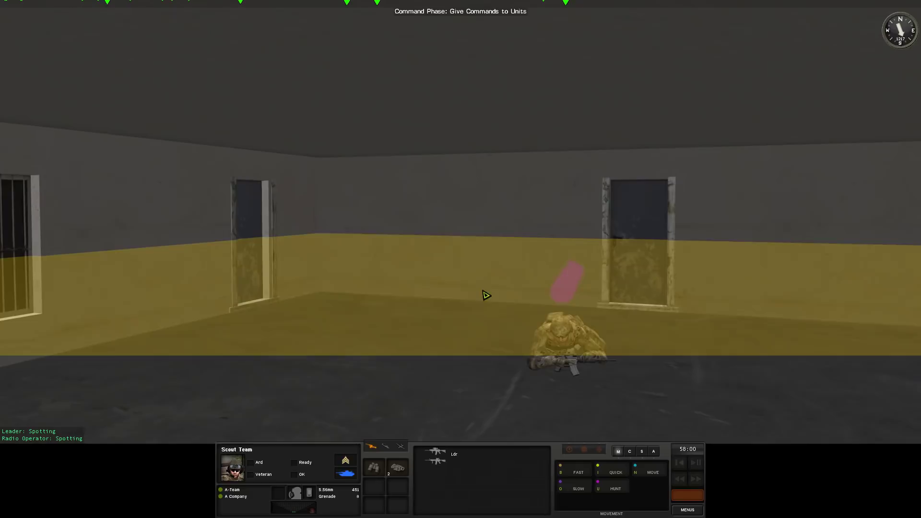
pyautogui.press('7')
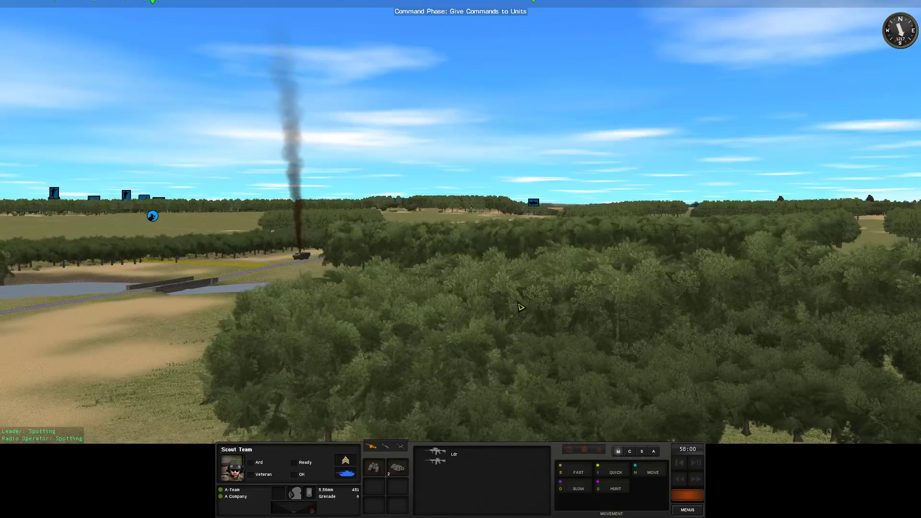
pyautogui.click(521, 308)
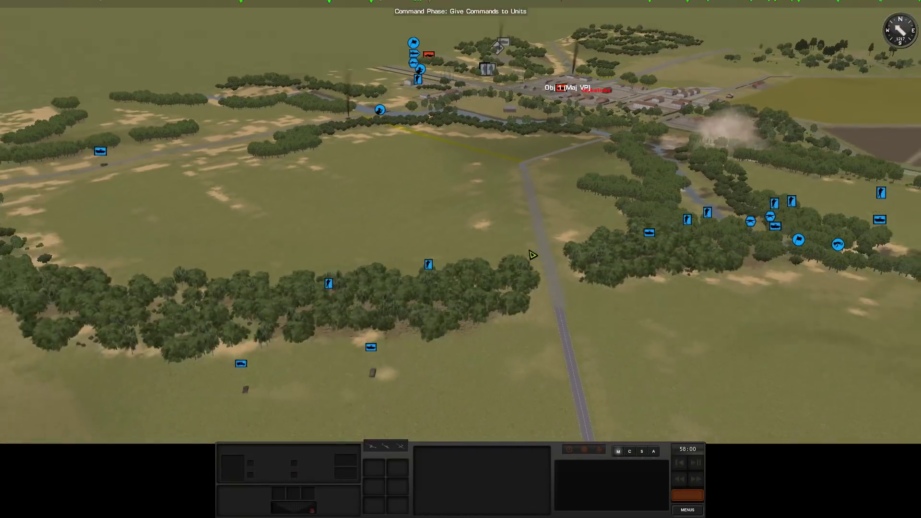
pyautogui.scroll(2, 533, 255)
pyautogui.scroll(2, 446, 265)
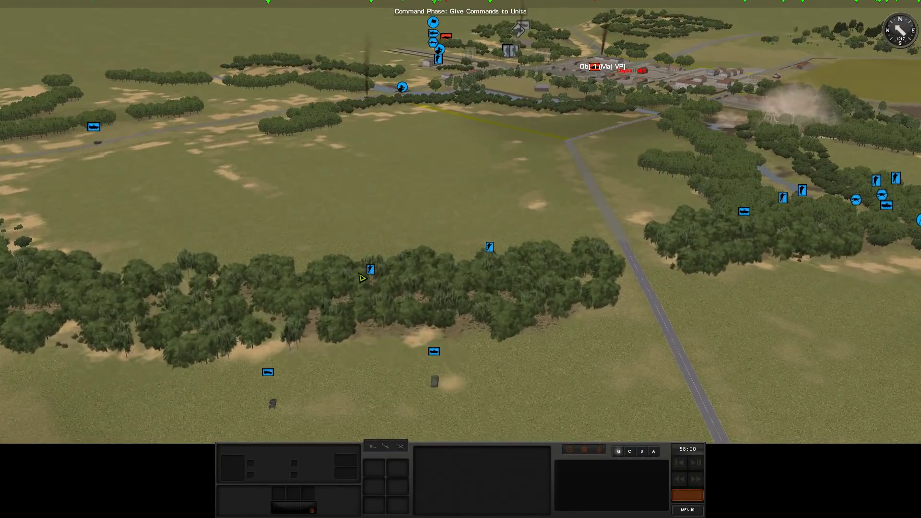
# Step: Select 3rd Squad's A Team in the tree line and centre the view on it
pyautogui.click(452, 302)
pyautogui.scroll(2, 471, 202)
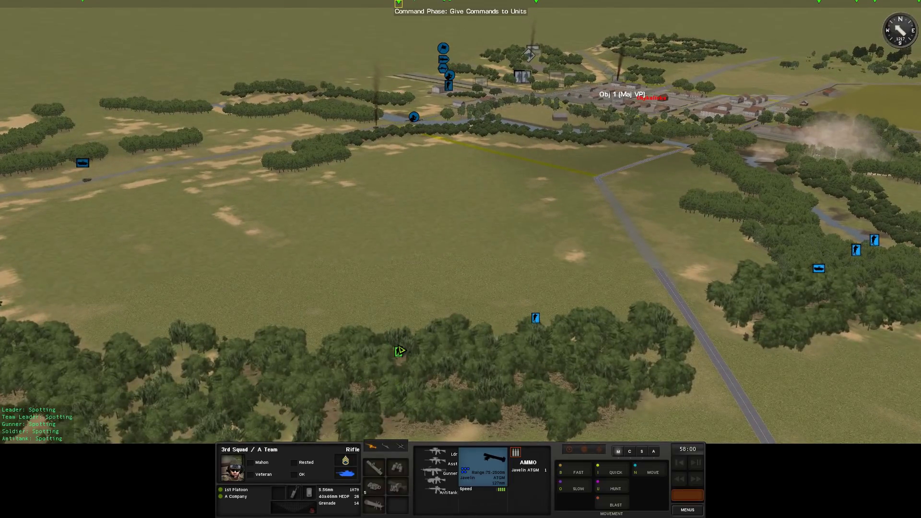
pyautogui.scroll(1, 401, 352)
pyautogui.scroll(2, 449, 274)
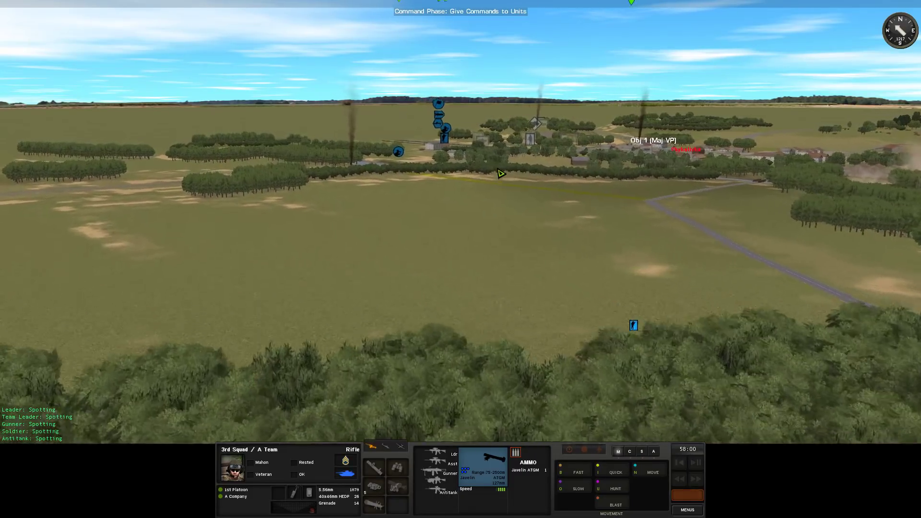
pyautogui.press('1')
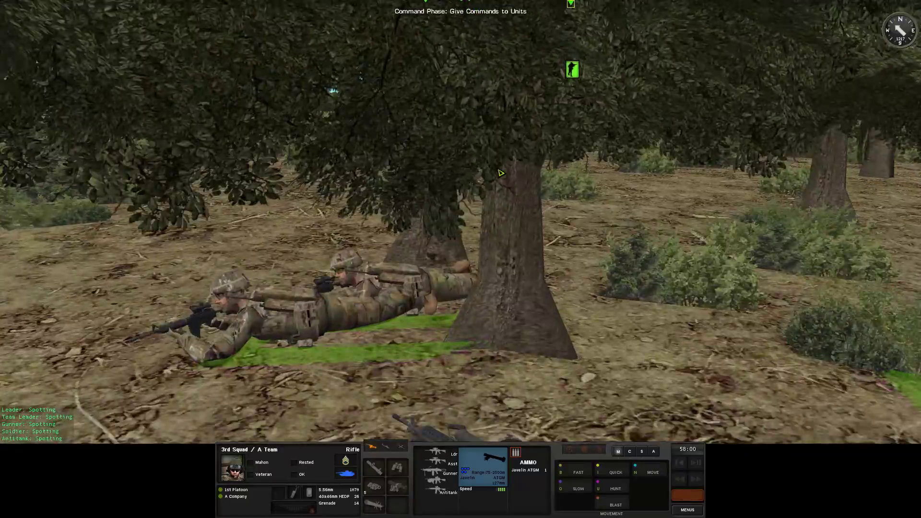
pyautogui.press('5')
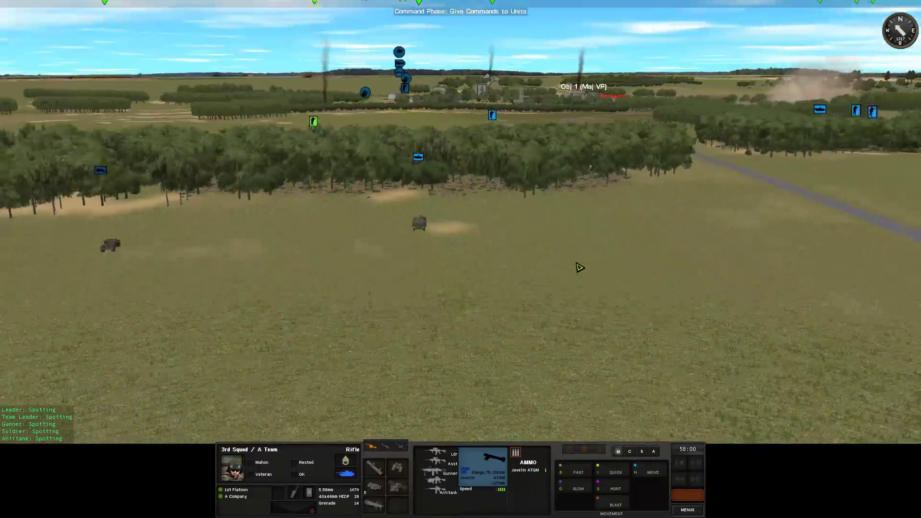
pyautogui.scroll(5, 580, 269)
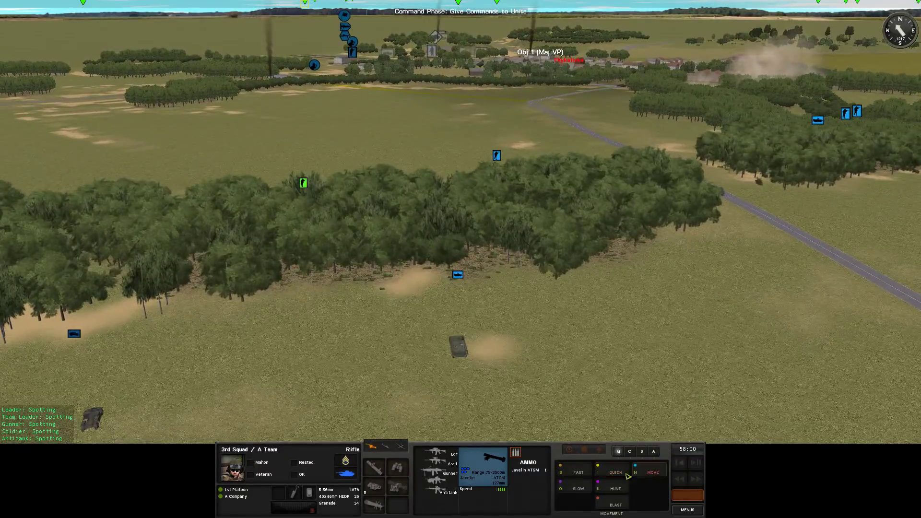
# Step: Give A Team a slow move into the woods and a quick move across the field, then embark
pyautogui.click(578, 490)
pyautogui.press('w')
pyautogui.hotkey('alt', 't')
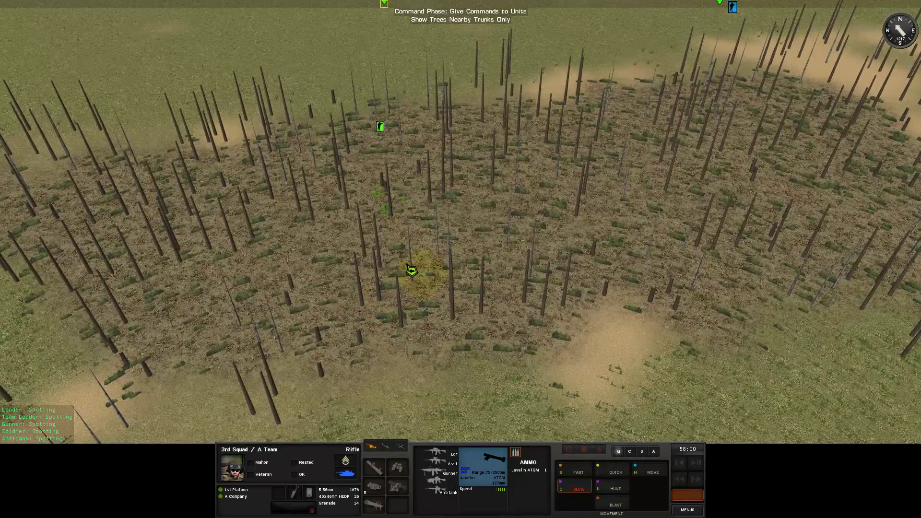
pyautogui.click(414, 263)
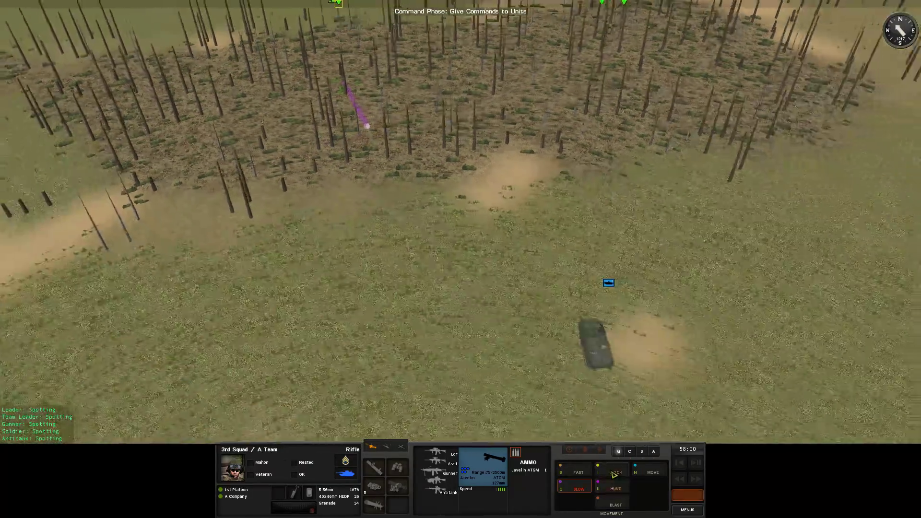
pyautogui.click(615, 474)
pyautogui.click(440, 274)
pyautogui.click(573, 302)
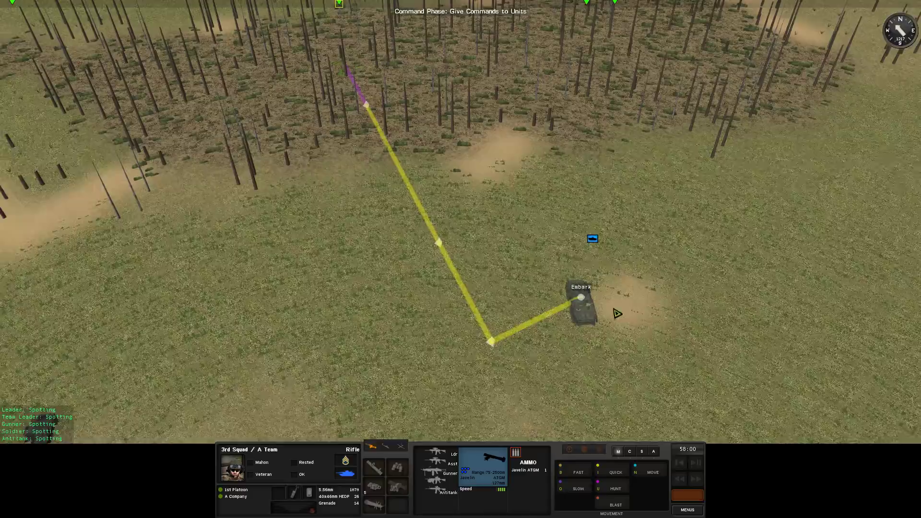
# Step: Switch to B Team, cancel its pending slow order, and add a quick-move waypoint below the woods
pyautogui.press('w')
pyautogui.press('w')
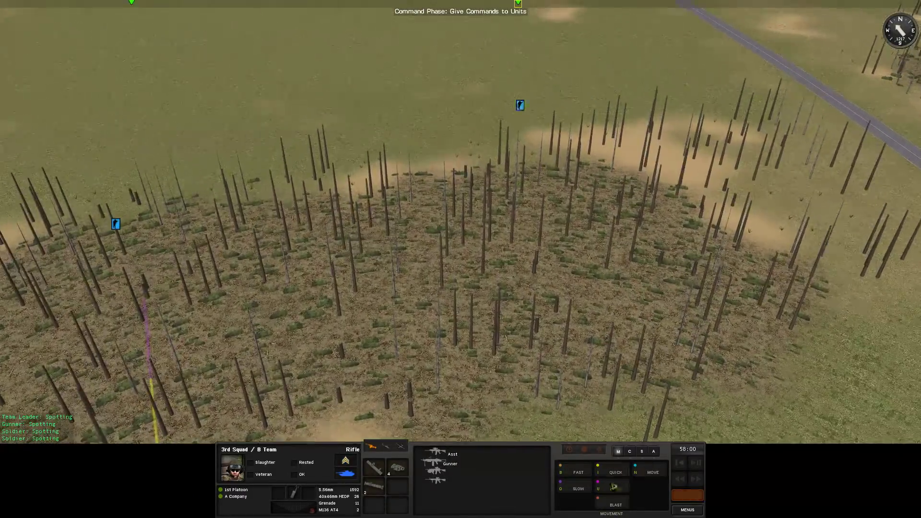
pyautogui.press('s')
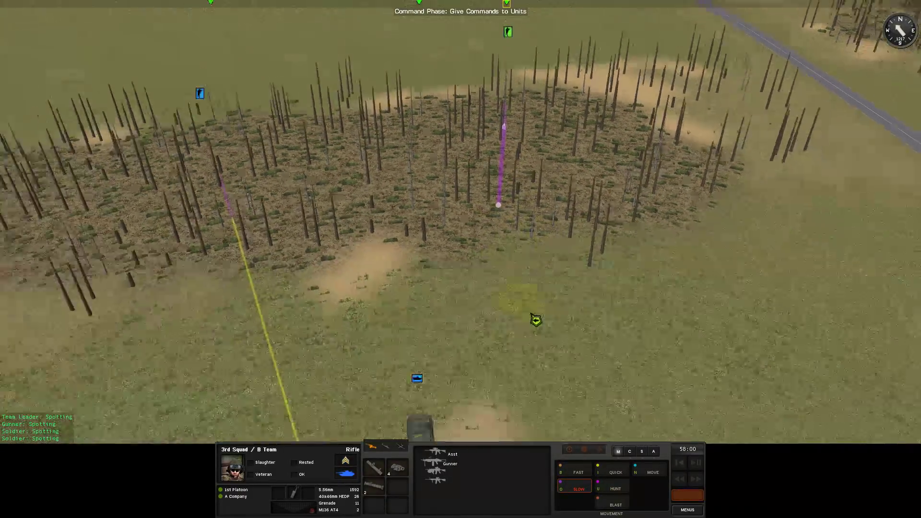
pyautogui.rightClick(552, 305)
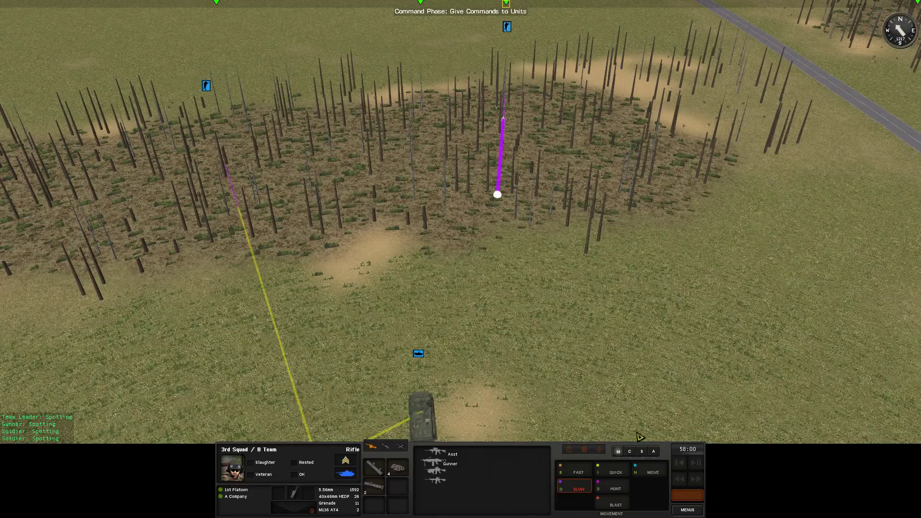
pyautogui.click(496, 354)
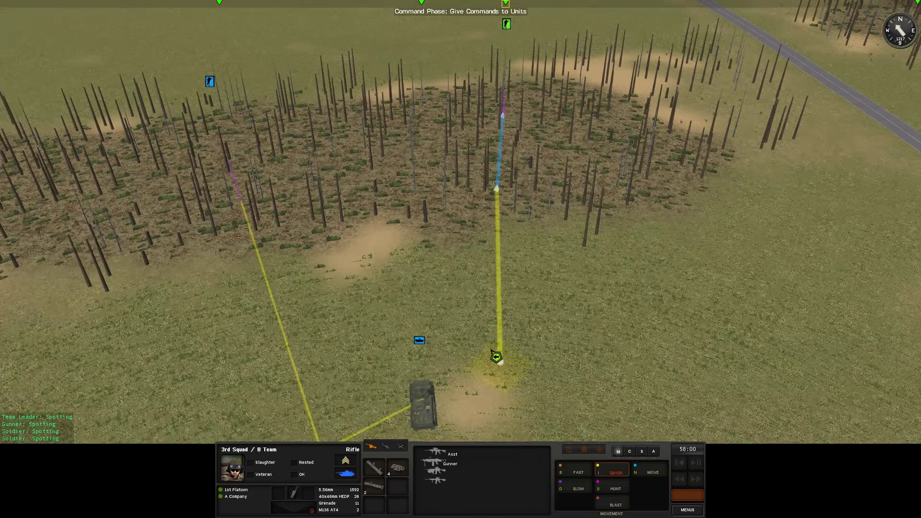
# Step: Select 2nd Squad by the river and plot a quick move beyond the river bank
pyautogui.click(683, 307)
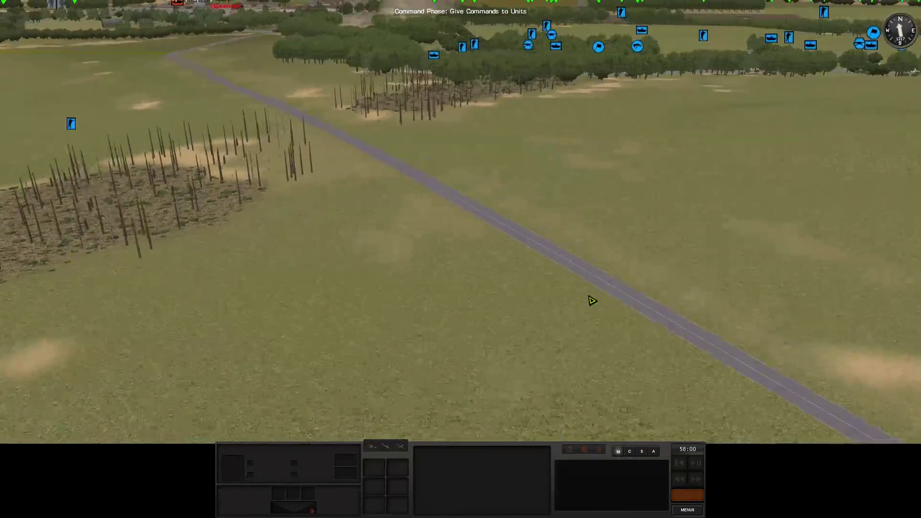
pyautogui.press('e')
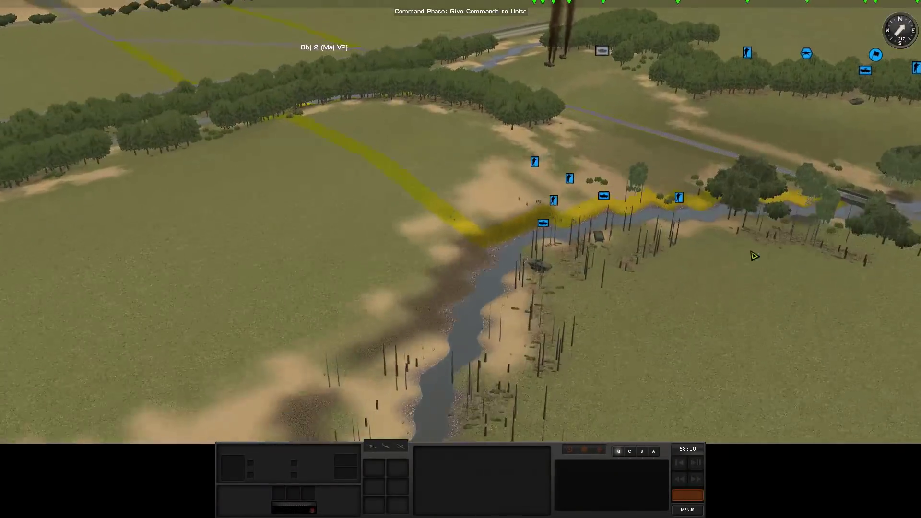
pyautogui.click(547, 263)
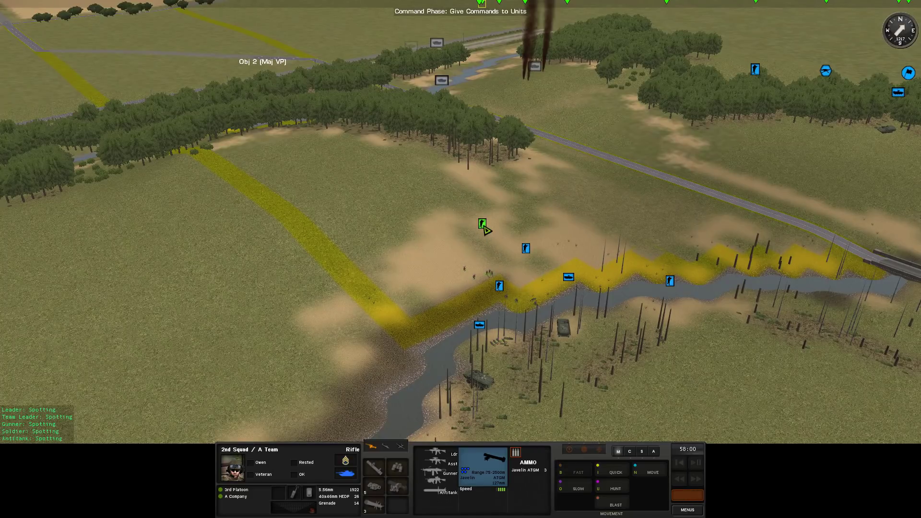
pyautogui.scroll(5, 485, 229)
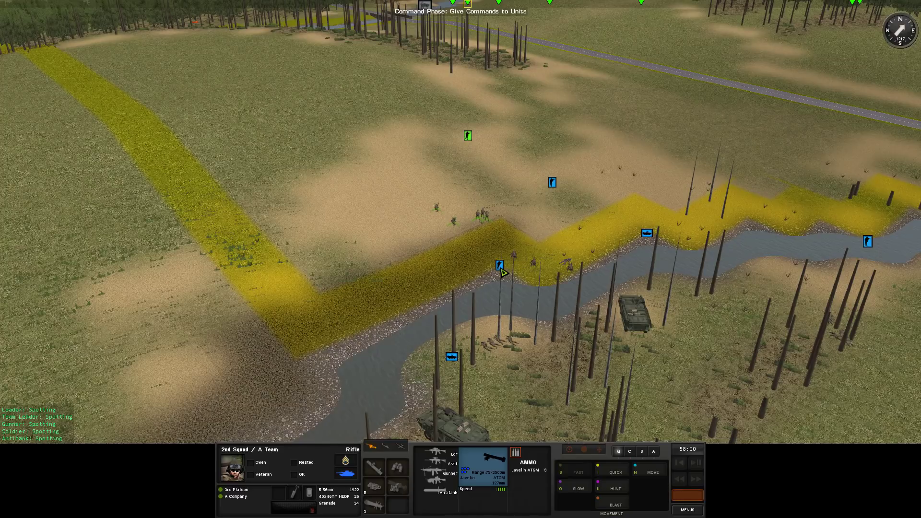
pyautogui.click(618, 473)
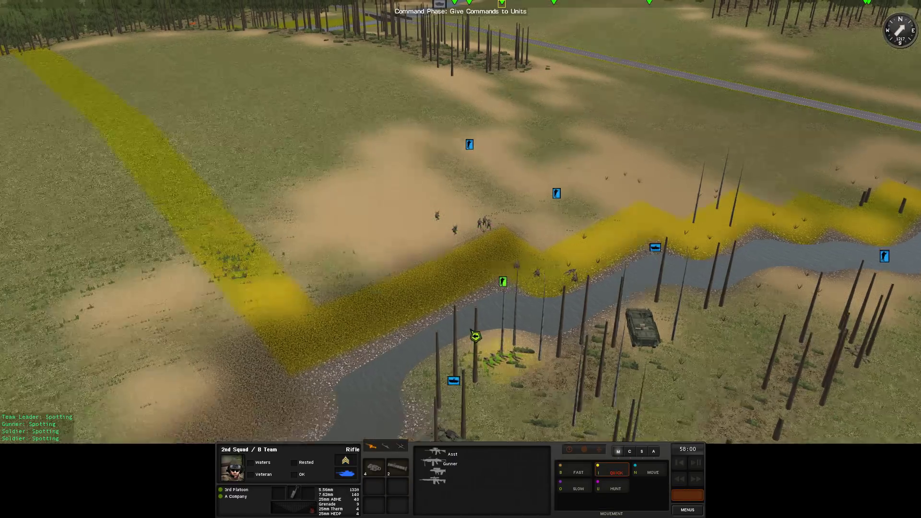
pyautogui.scroll(2, 480, 297)
pyautogui.click(496, 275)
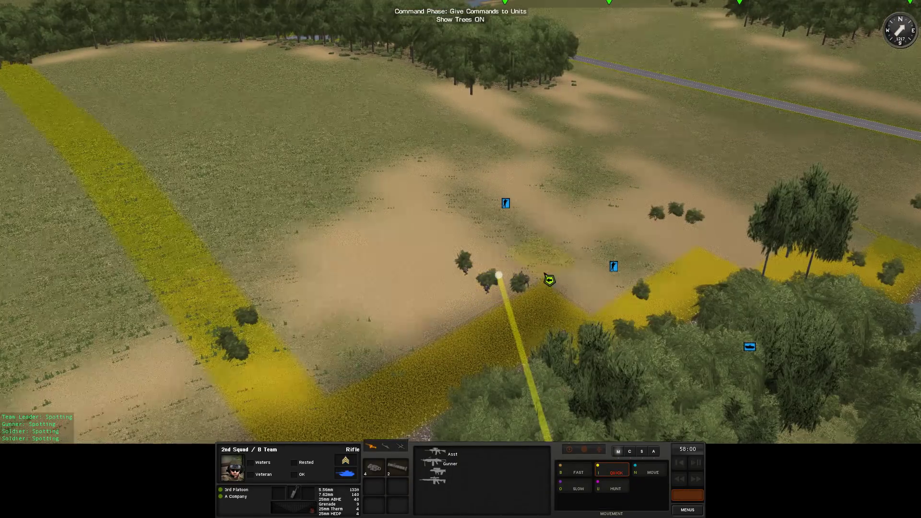
pyautogui.scroll(3, 547, 277)
pyautogui.scroll(2, 421, 165)
pyautogui.scroll(3, 431, 154)
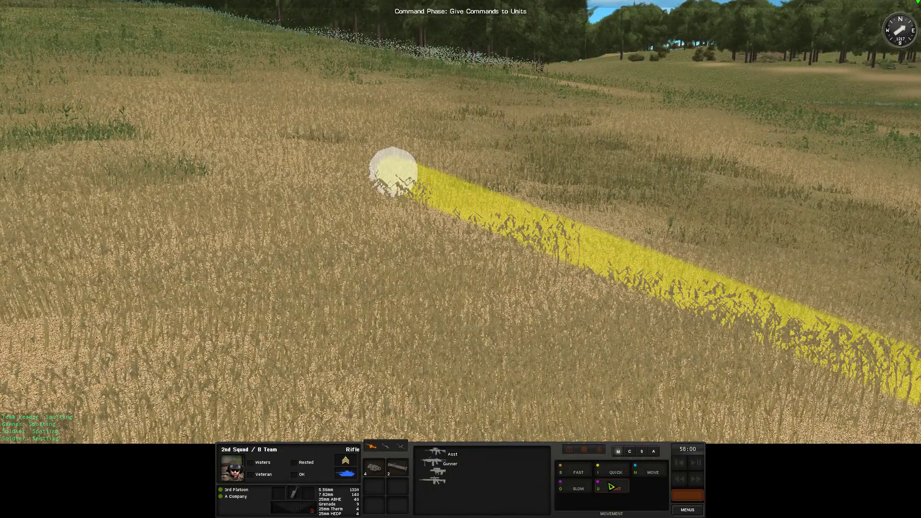
# Step: Add a hunt waypoint into the treeline beyond the move waypoint, then deselect the squad
pyautogui.click(610, 488)
pyautogui.scroll(-2, 444, 163)
pyautogui.click(444, 137)
pyautogui.scroll(3, 432, 151)
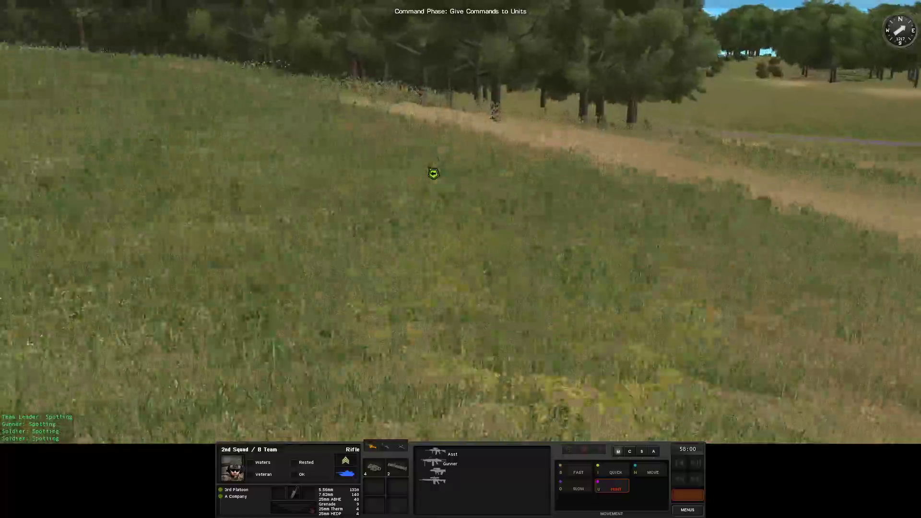
pyautogui.press('w')
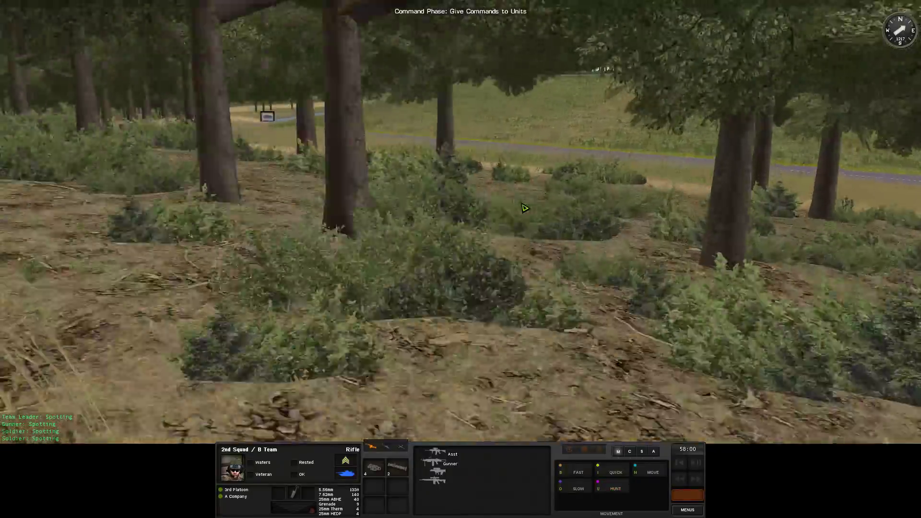
pyautogui.click(524, 207)
pyautogui.scroll(-5, 451, 240)
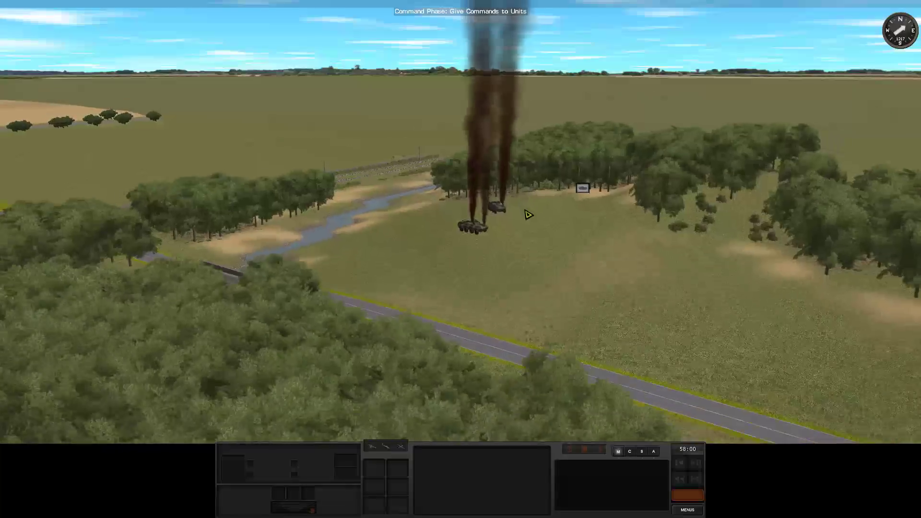
pyautogui.press('q')
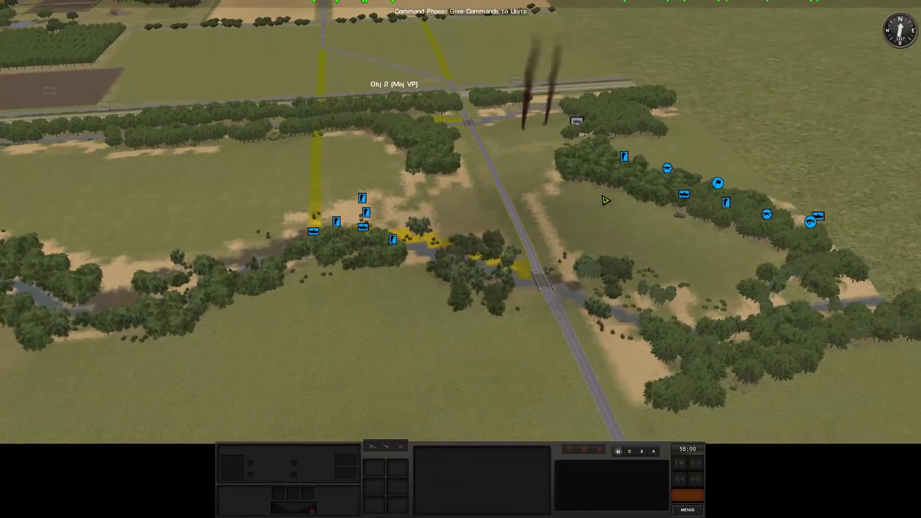
pyautogui.press('s')
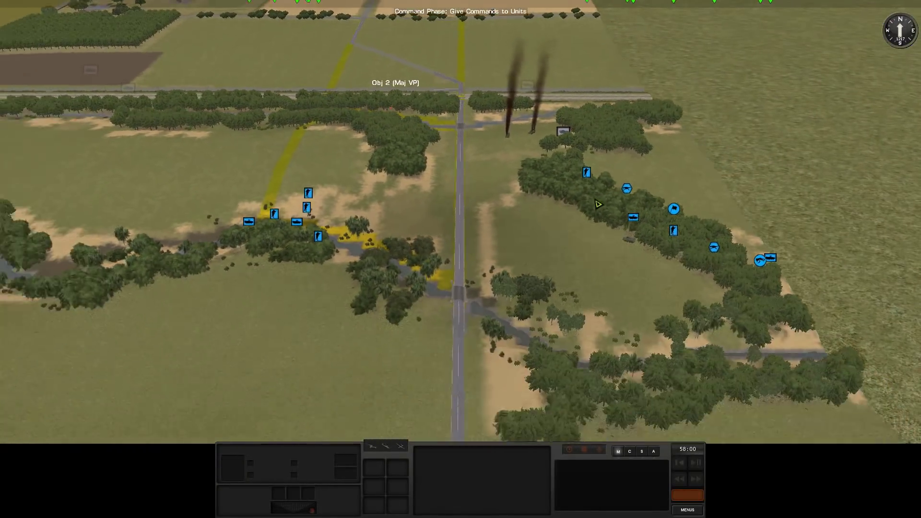
pyautogui.scroll(-3, 596, 209)
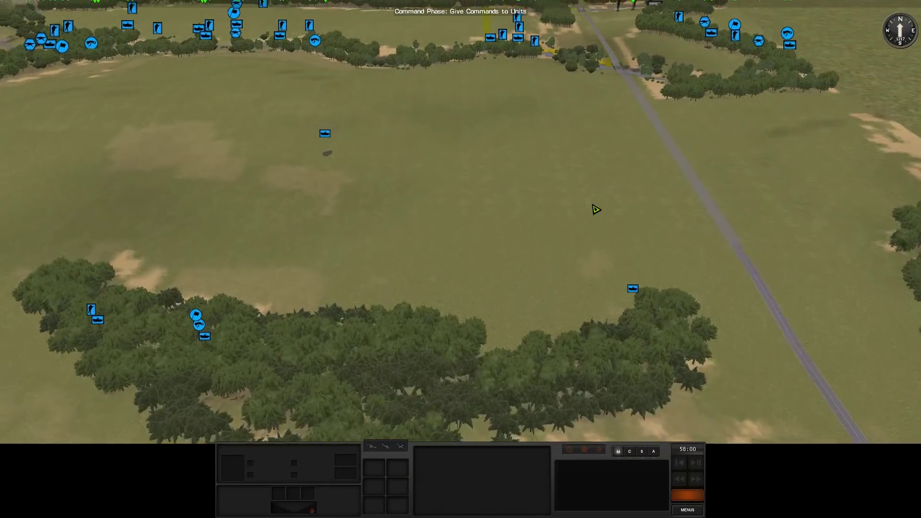
pyautogui.press('d')
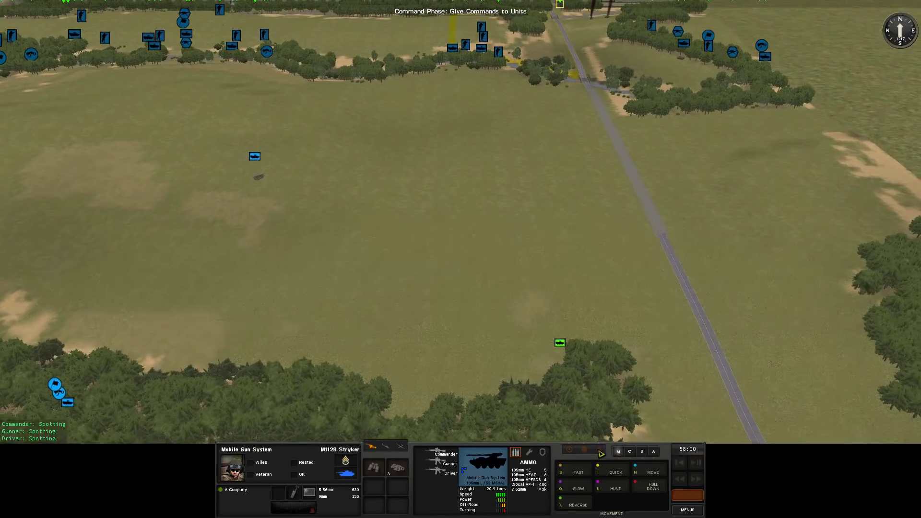
pyautogui.press('w')
pyautogui.click(599, 210)
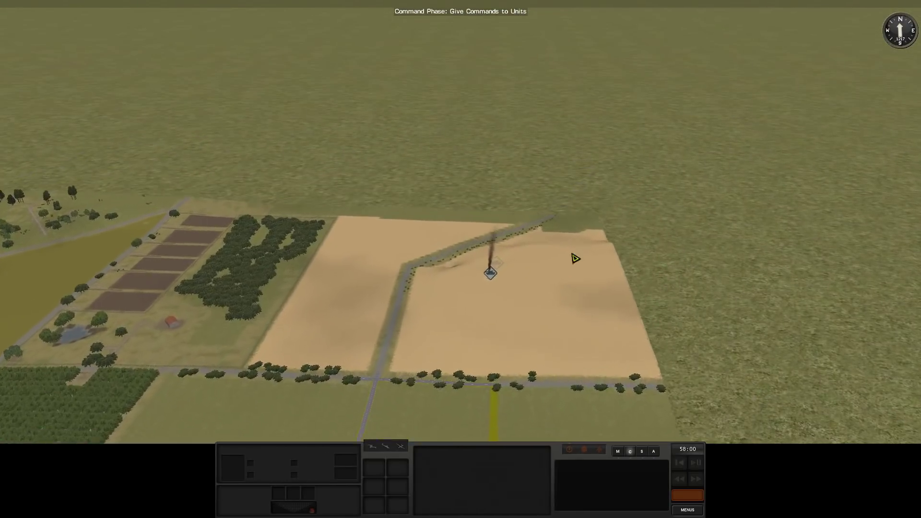
pyautogui.press('w')
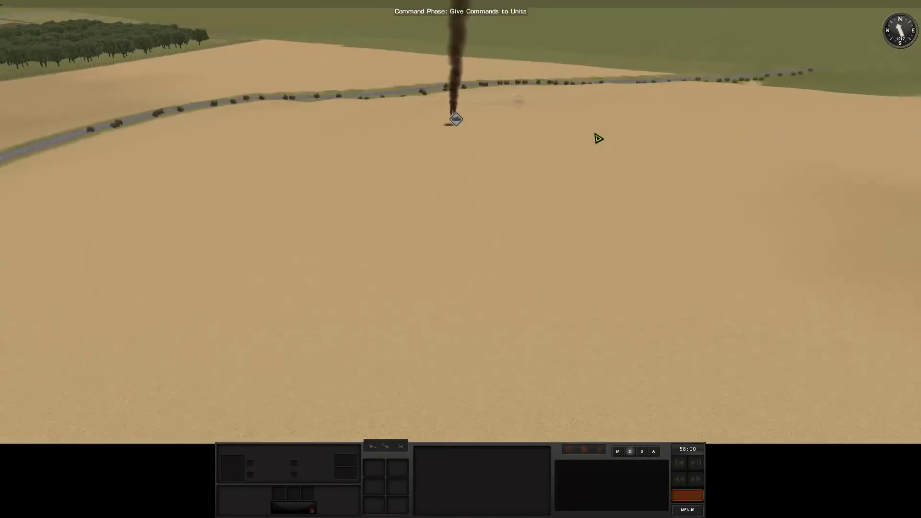
pyautogui.press('d')
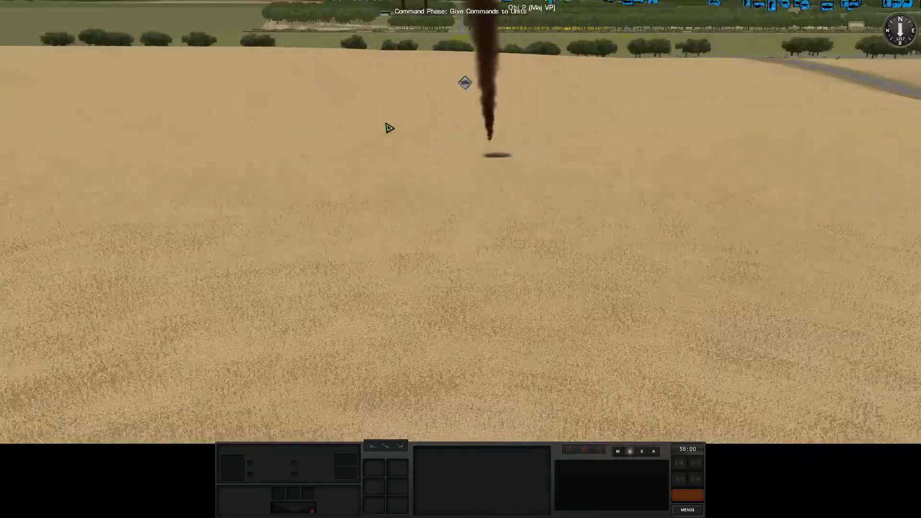
pyautogui.scroll(-10, 302, 146)
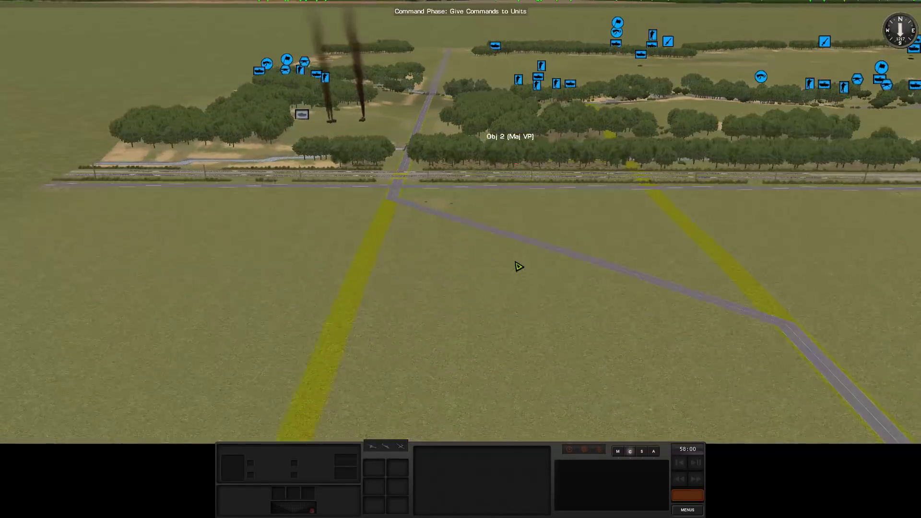
pyautogui.press('w')
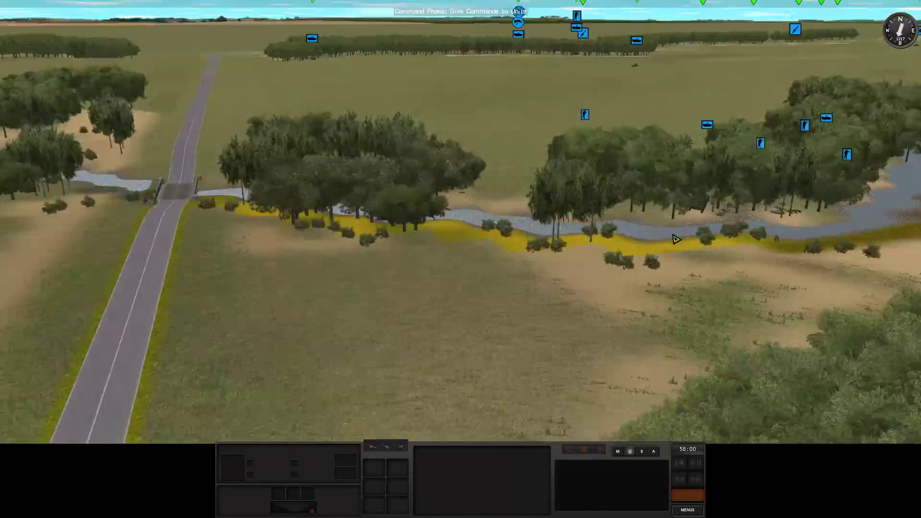
pyautogui.press('w')
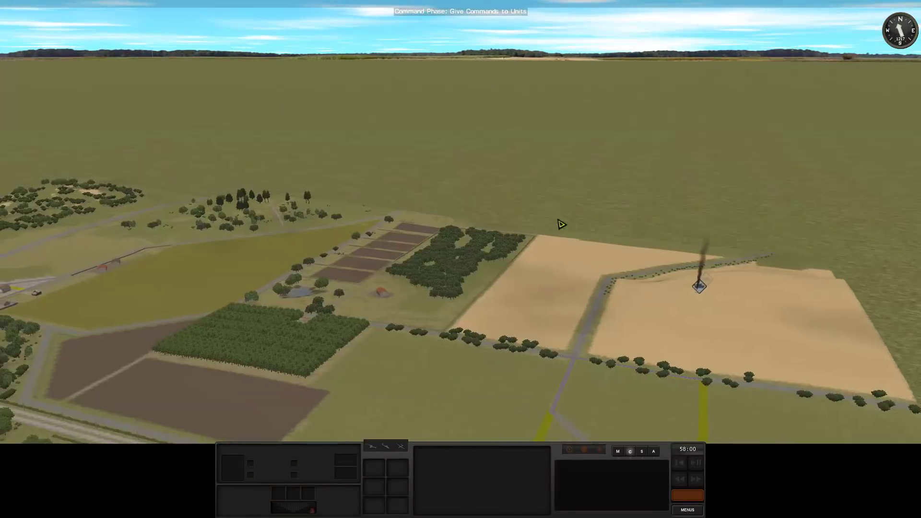
pyautogui.press('a')
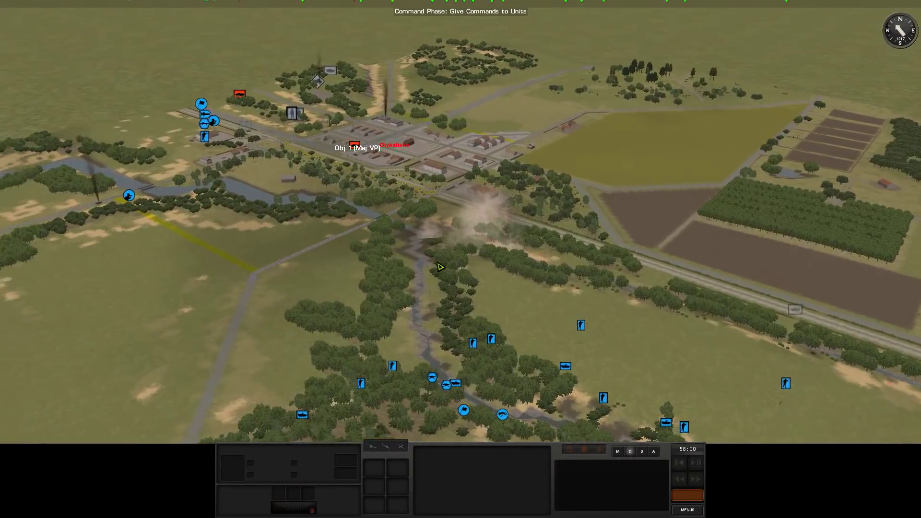
pyautogui.press('s')
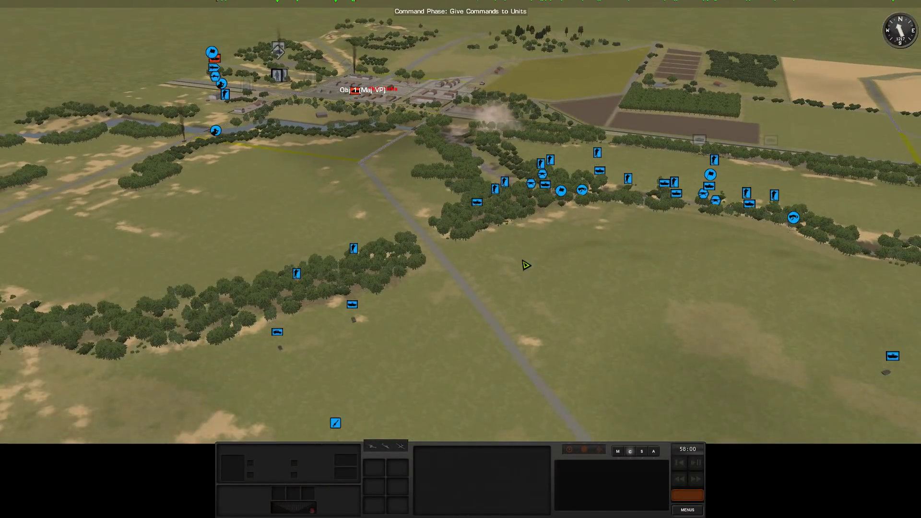
pyautogui.press('w')
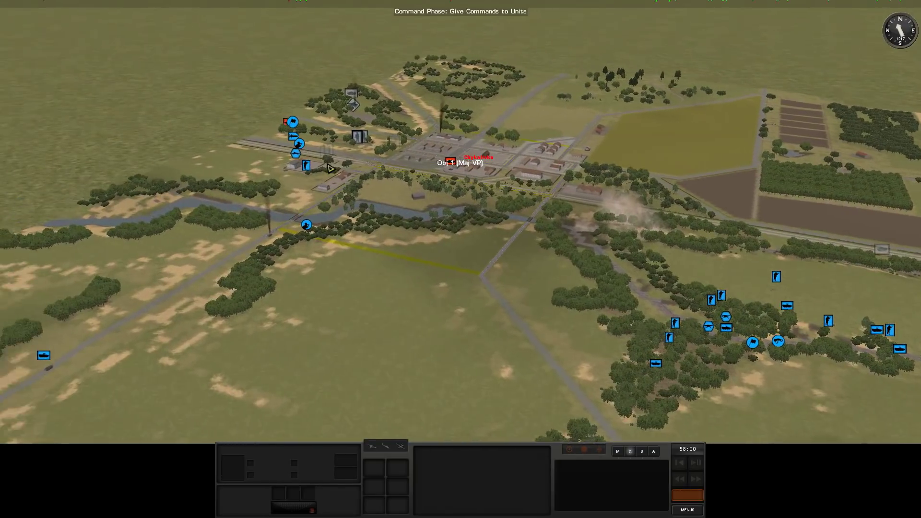
pyautogui.press('d')
pyautogui.press('s')
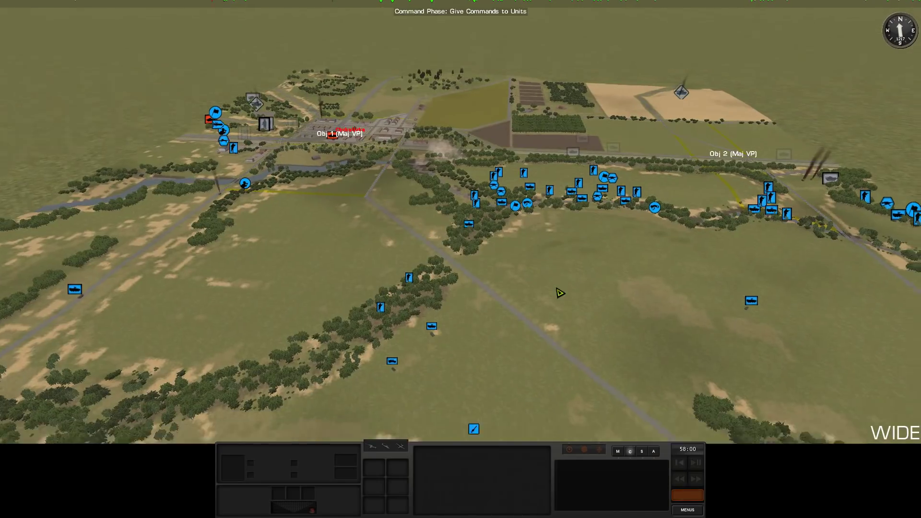
pyautogui.press('w')
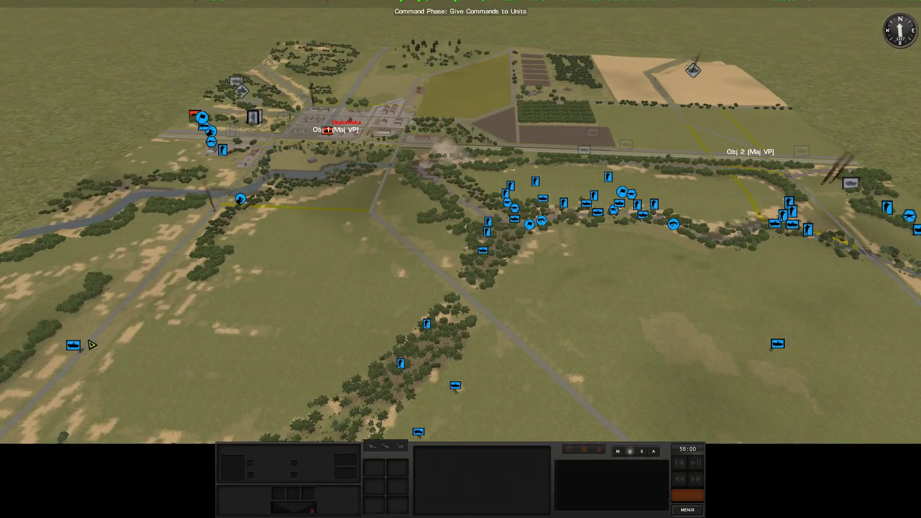
pyautogui.click(240, 199)
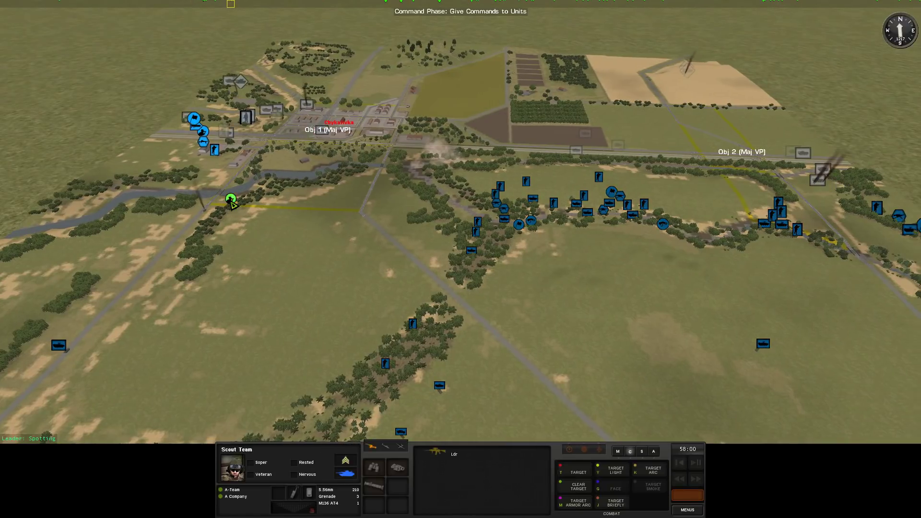
pyautogui.press('d')
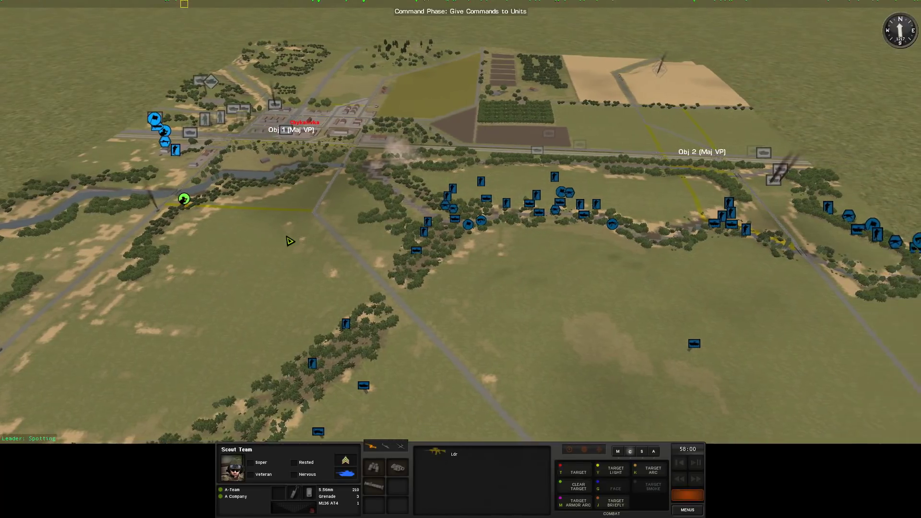
pyautogui.press('s')
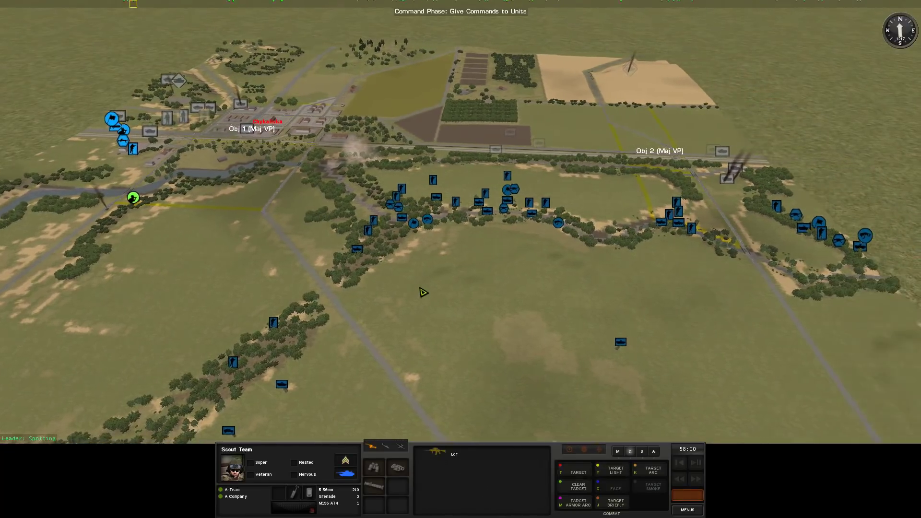
pyautogui.click(418, 288)
# Step: Check the Fire Support Team's available artillery: three M109A7 Paladin howitzers
pyautogui.press('w')
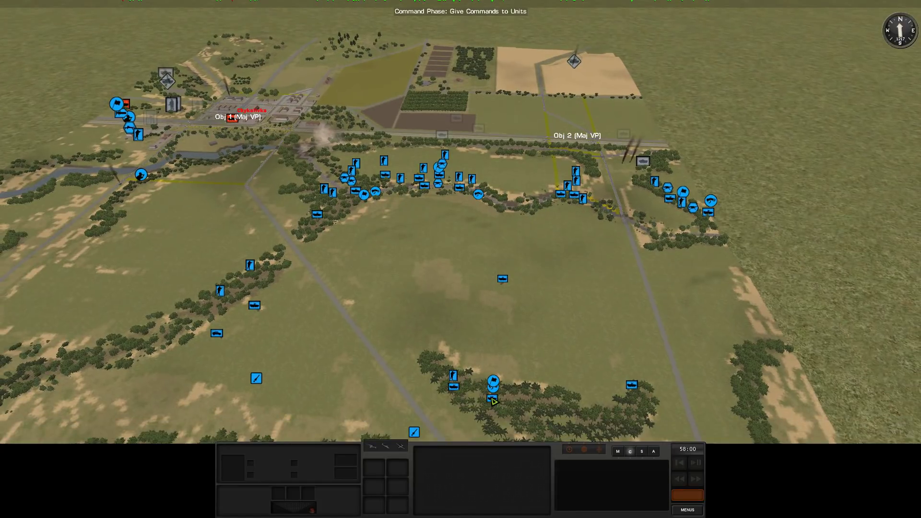
pyautogui.click(492, 395)
pyautogui.click(375, 455)
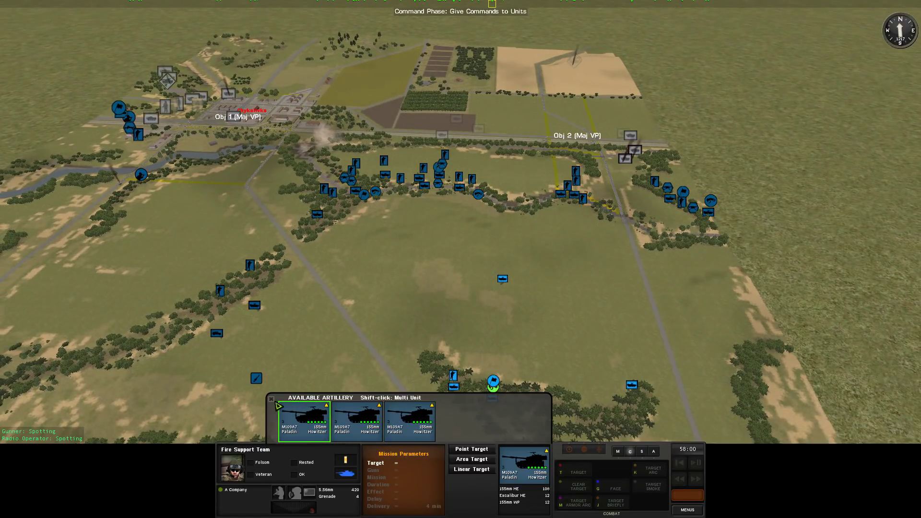
pyautogui.click(403, 269)
pyautogui.press('w')
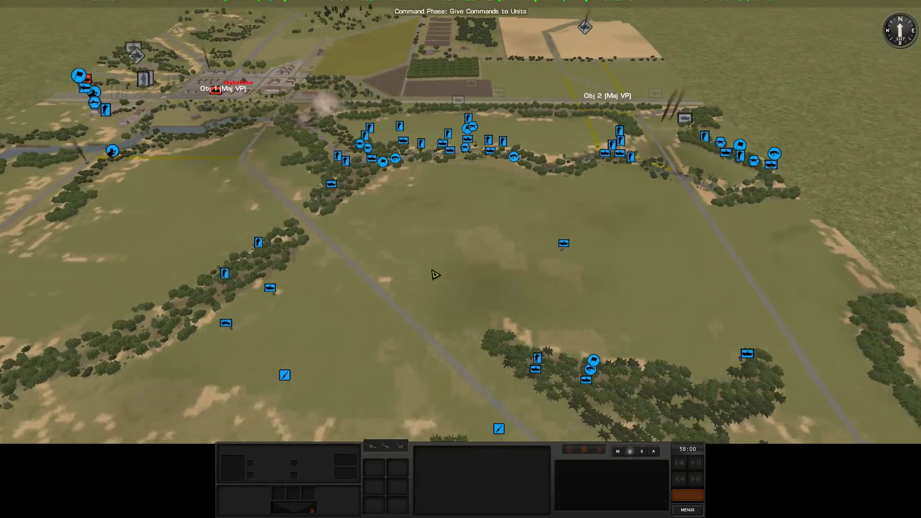
pyautogui.press('w')
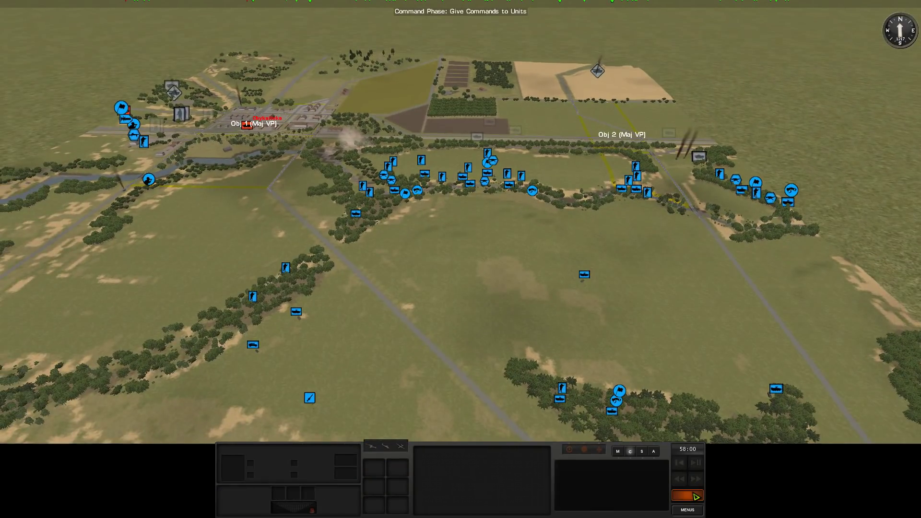